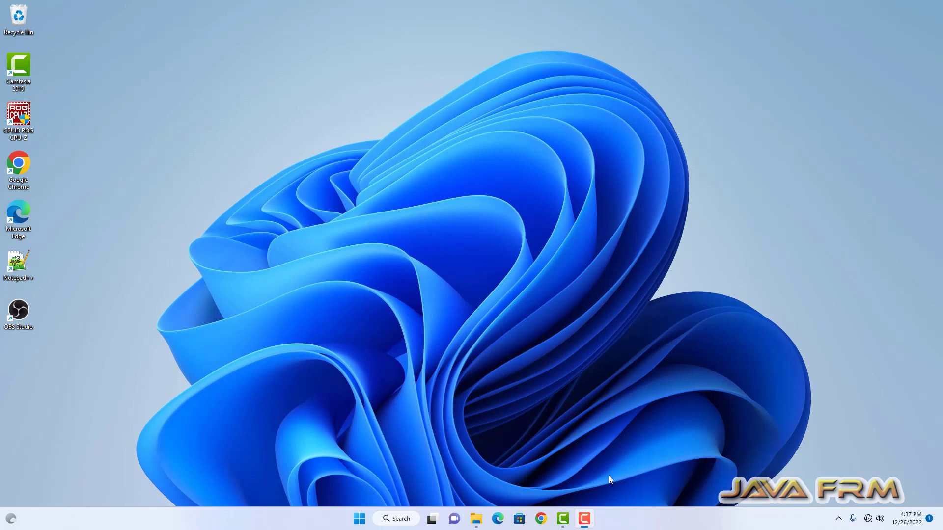
Step: Check the PC's device and Windows specifications through the properties of This PC, then return to the D: drive
left_click(475, 521)
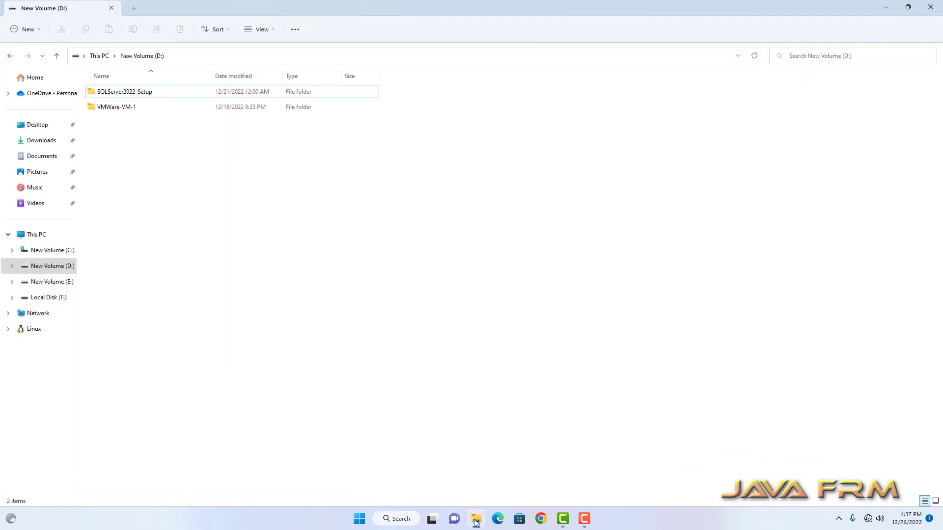
left_click(476, 520)
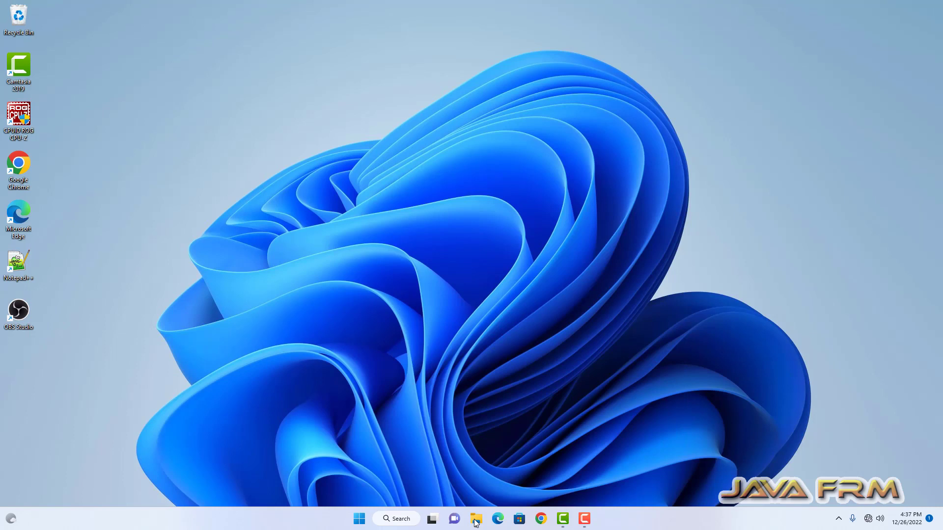
left_click(476, 522)
right_click(43, 238)
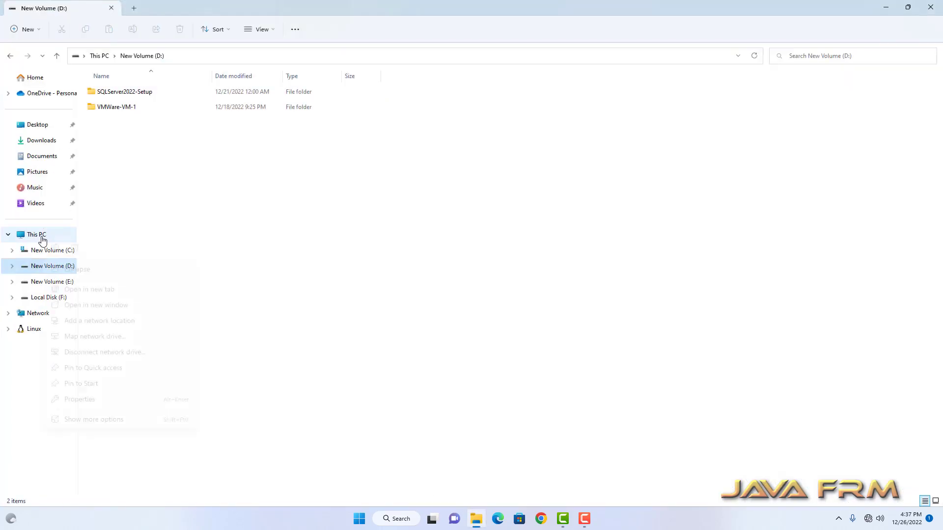
left_click(101, 400)
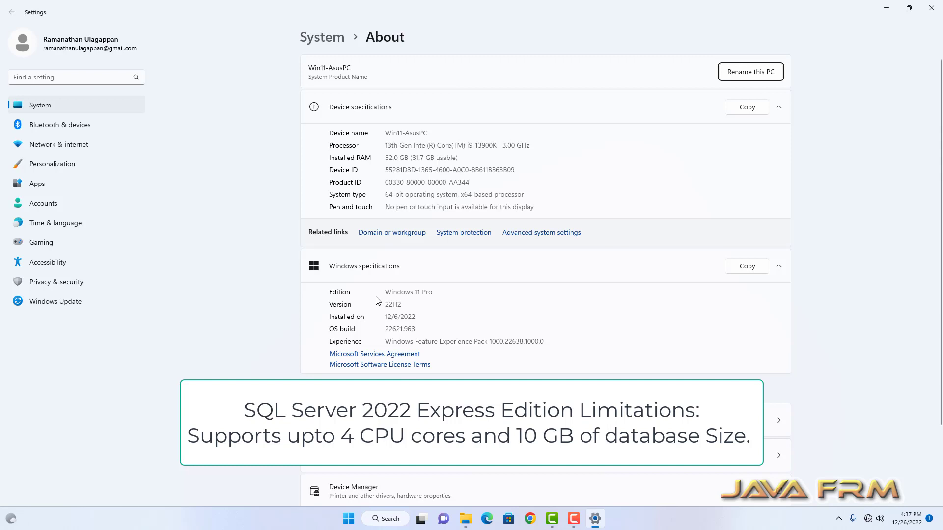
left_click(890, 9)
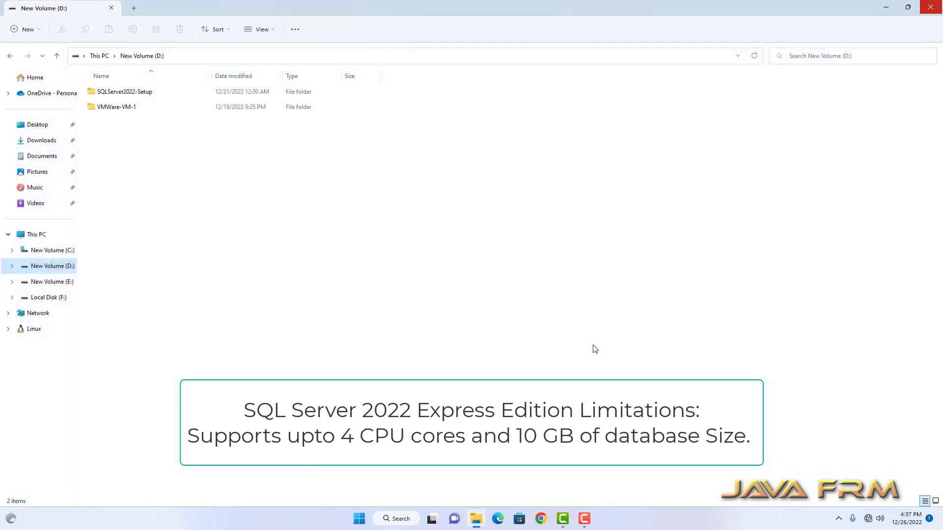
Step: Run the SQLEXPRADV_x64_ENU application from the SQLServer2022-Setup folder as administrator and extract its files to the suggested directory
double_click(128, 93)
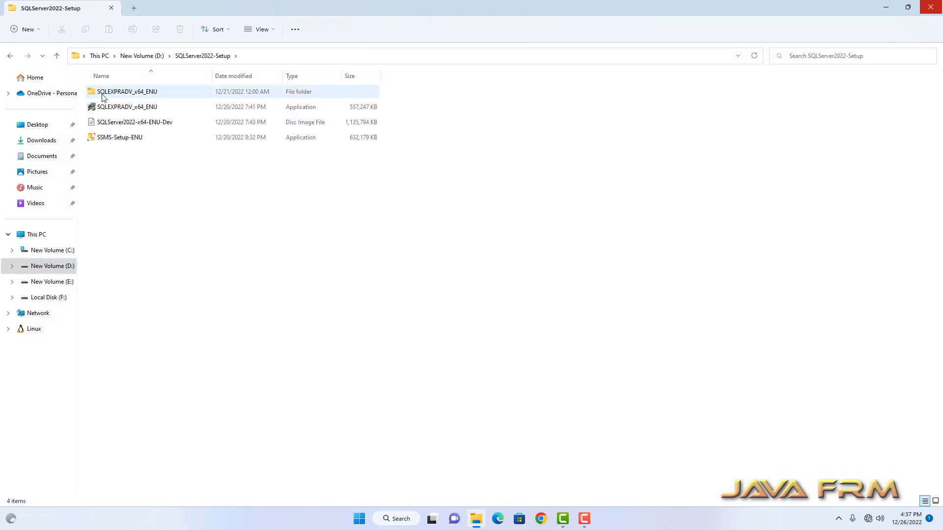
left_click(120, 109)
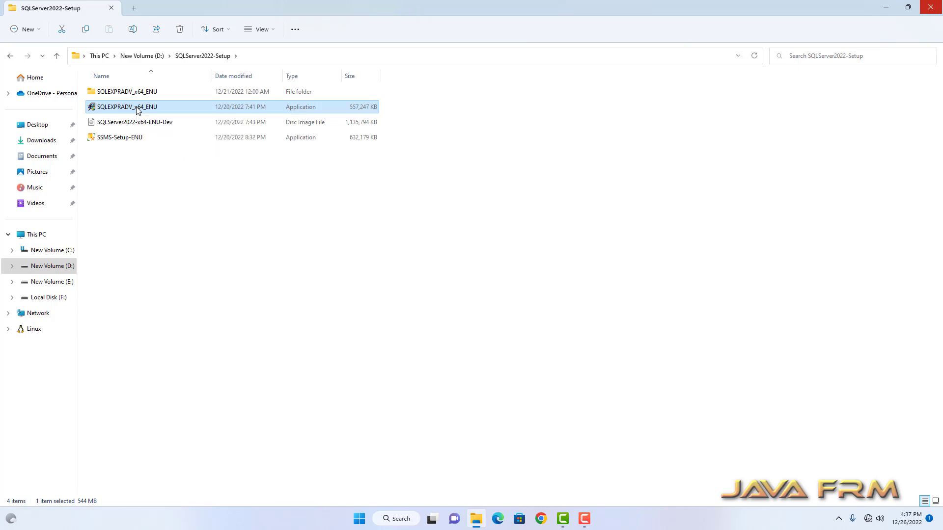
right_click(136, 109)
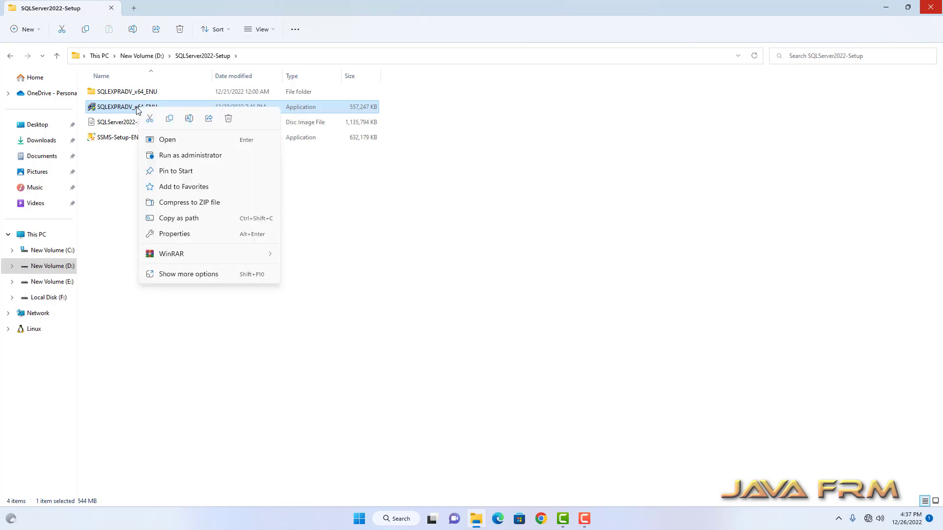
left_click(218, 156)
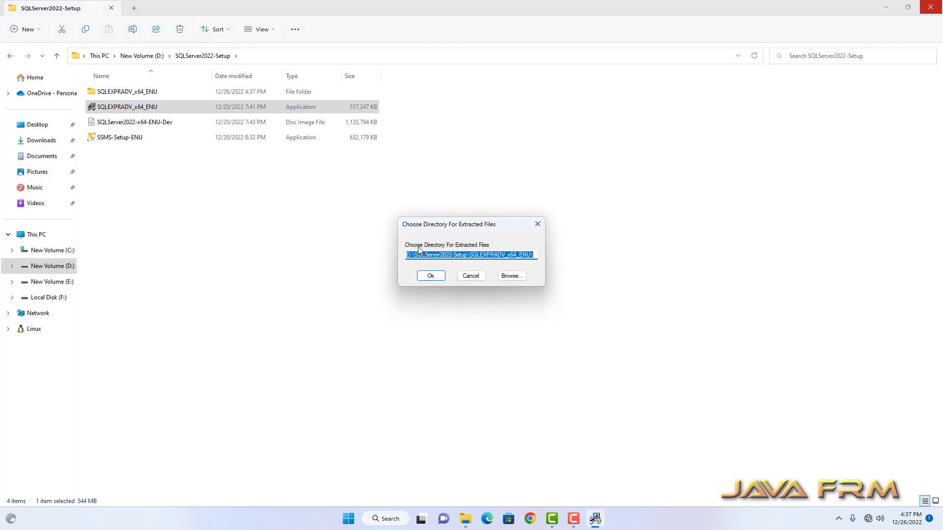
left_click(431, 276)
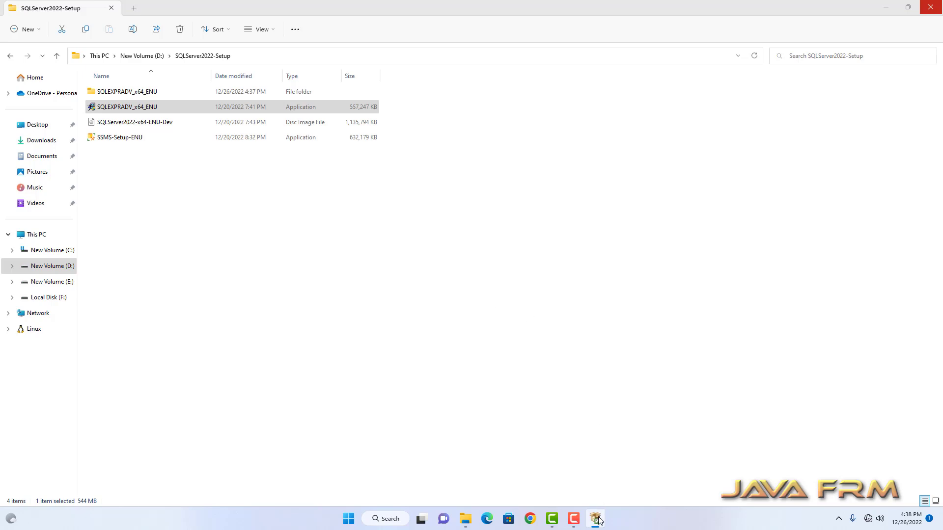
Step: Bring up the SQL Server Installation Center maximized and start a new SQL Server standalone installation
mouse_move(598, 521)
left_click(596, 491)
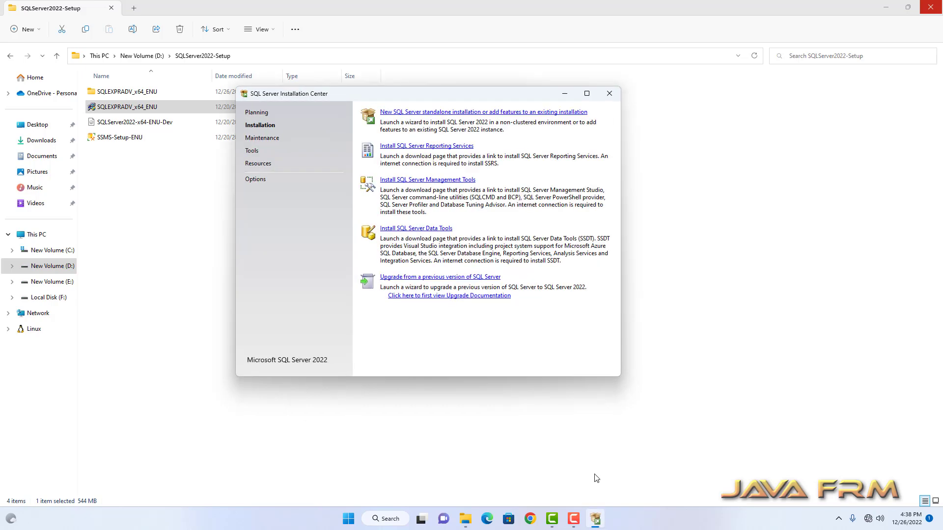
key("super+Up")
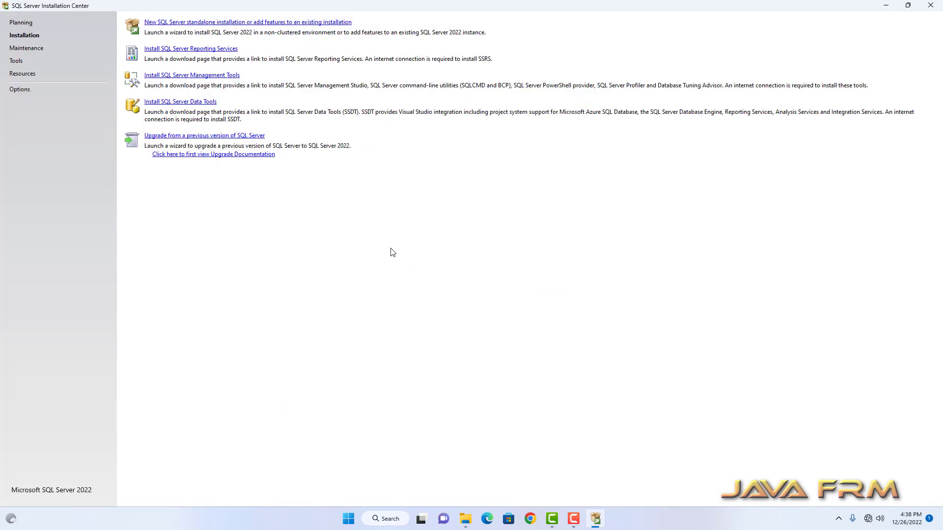
left_click(281, 24)
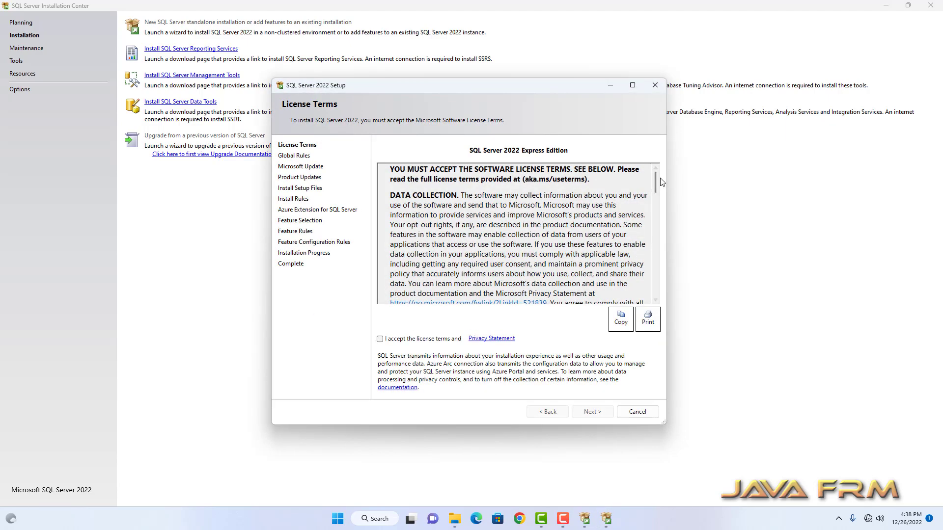
Step: Read through and accept the SQL Server 2022 Express Edition license terms, and continue the setup
left_click_drag(655, 182, 653, 297)
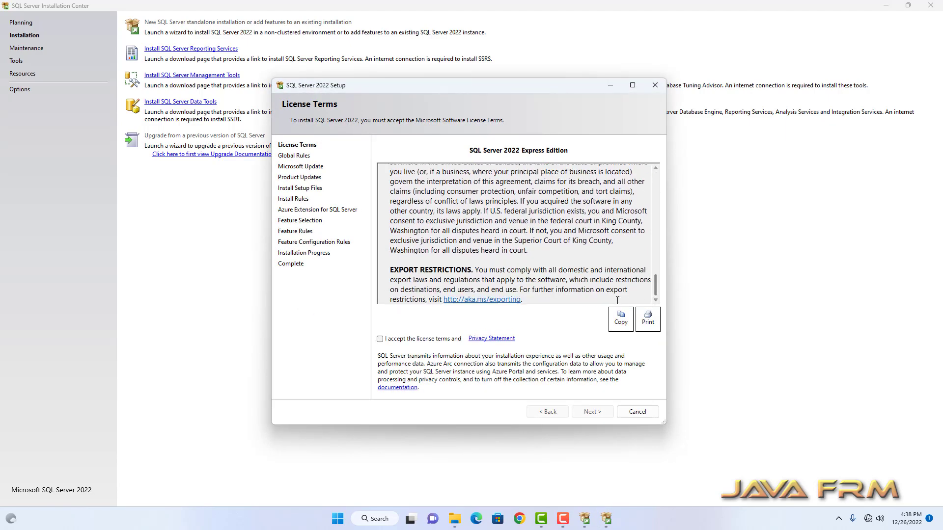
left_click(380, 339)
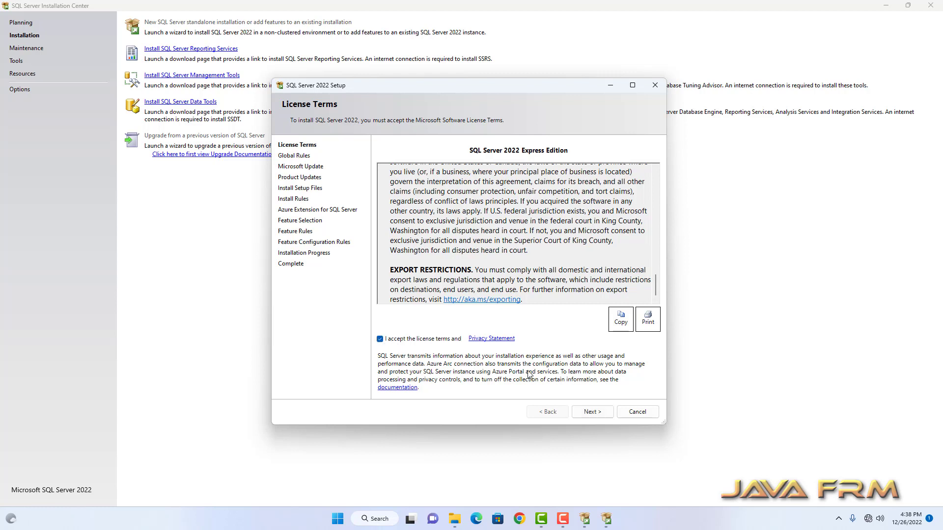
left_click(601, 416)
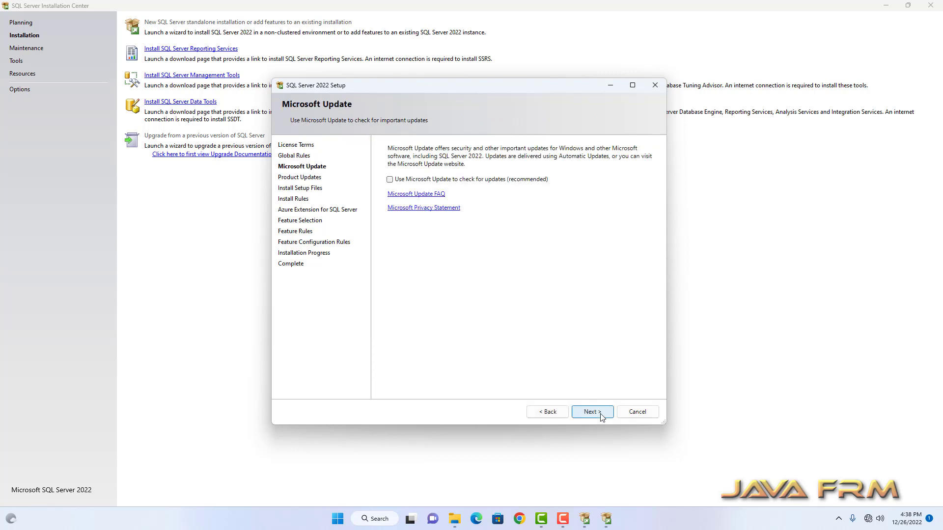
Step: Continue without Microsoft Update, proceed past Product Updates, and maximize the setup window to review and pass the Install Rules
left_click(601, 415)
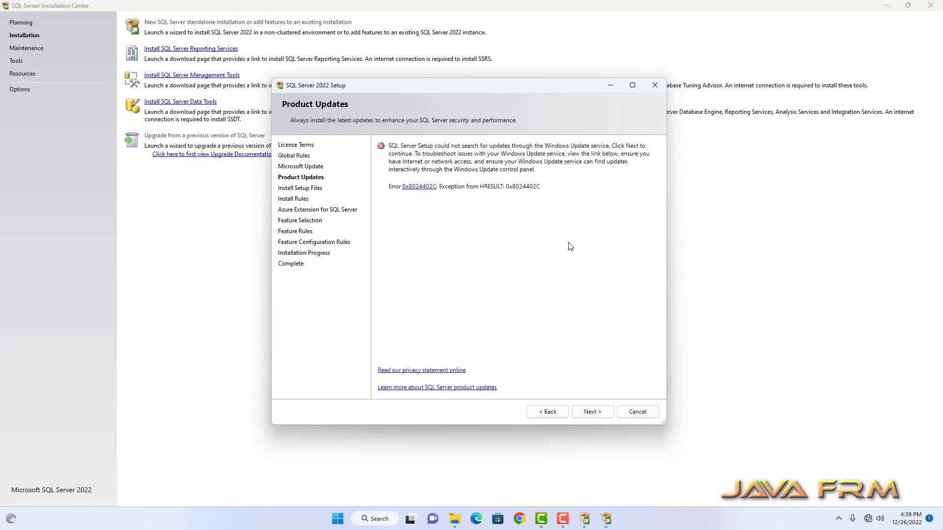
left_click(597, 413)
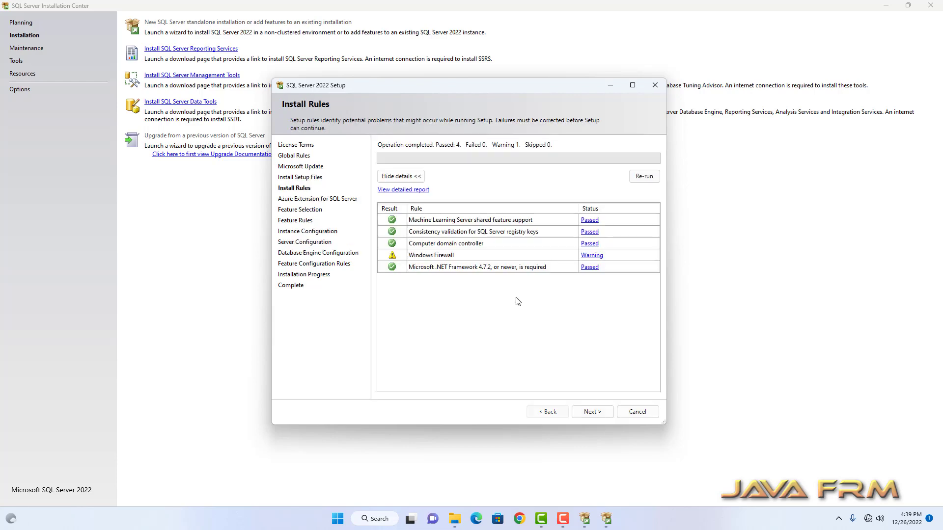
left_click(632, 85)
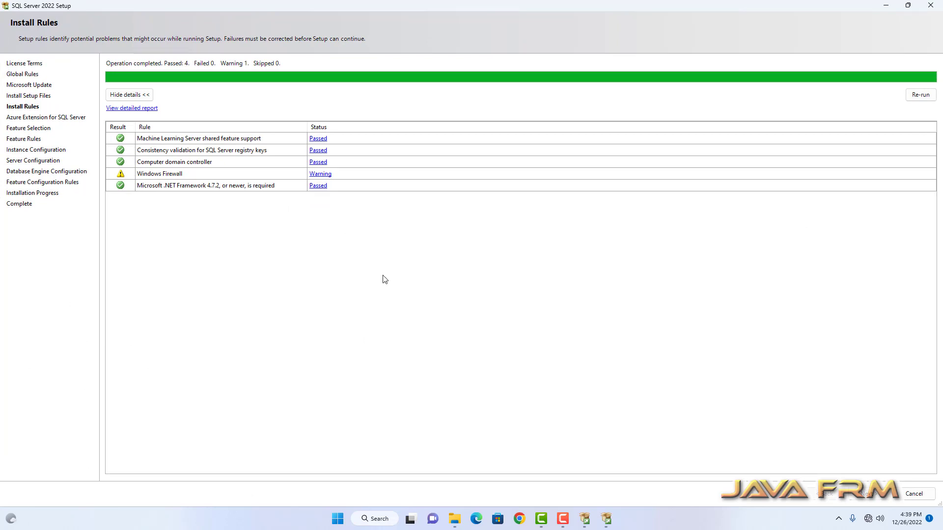
left_click(882, 494)
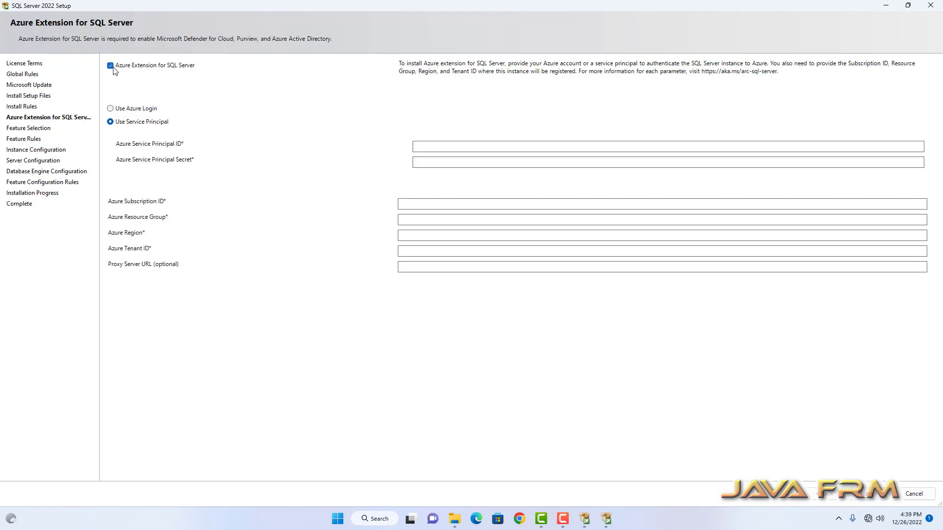
Step: Exclude the Azure Extension for SQL Server and select all Express features, keeping the default installation directories
left_click(111, 66)
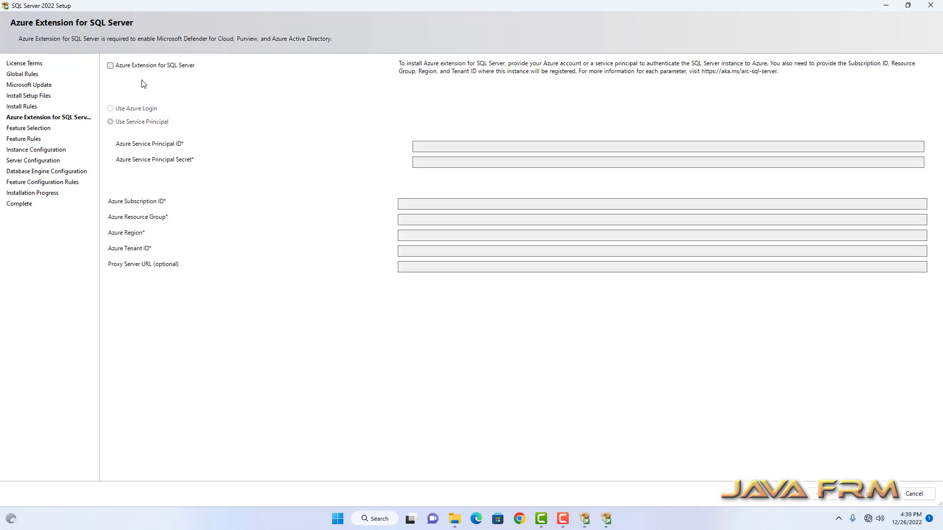
left_click(870, 497)
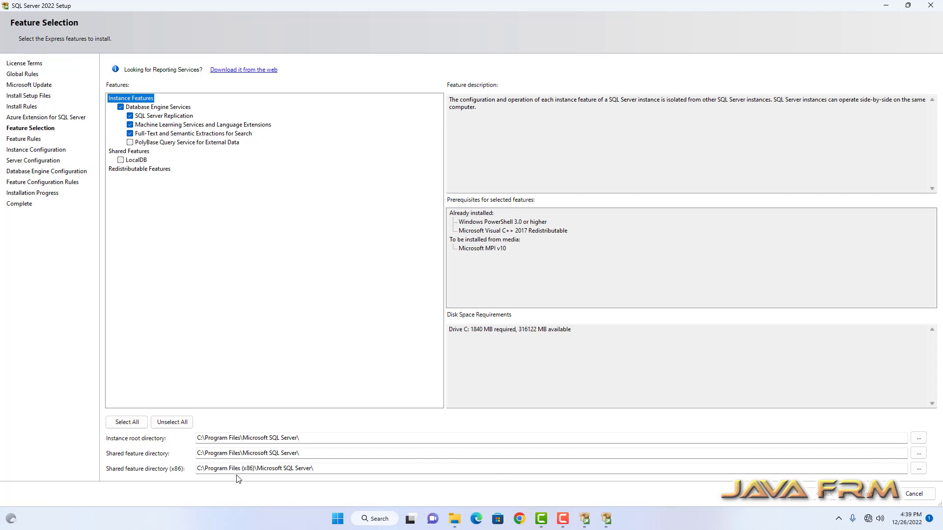
left_click(126, 428)
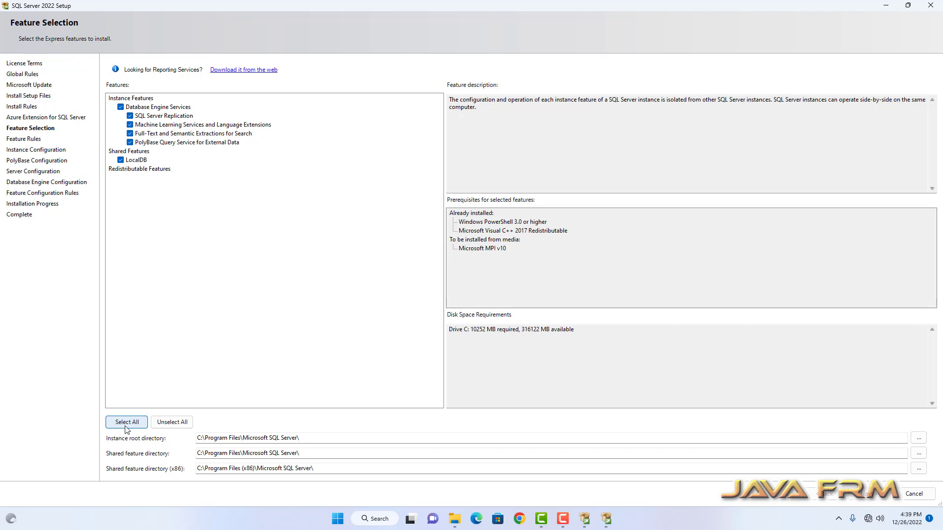
left_click(871, 497)
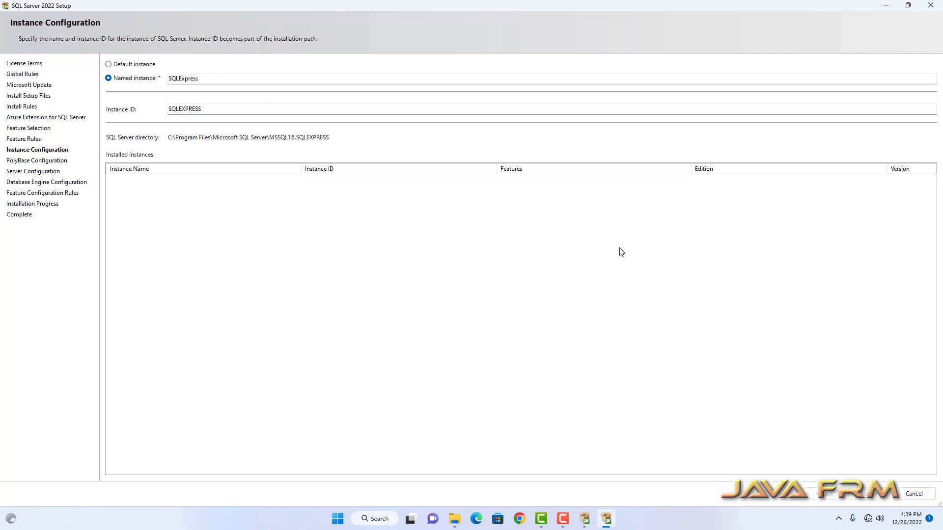
left_click(870, 494)
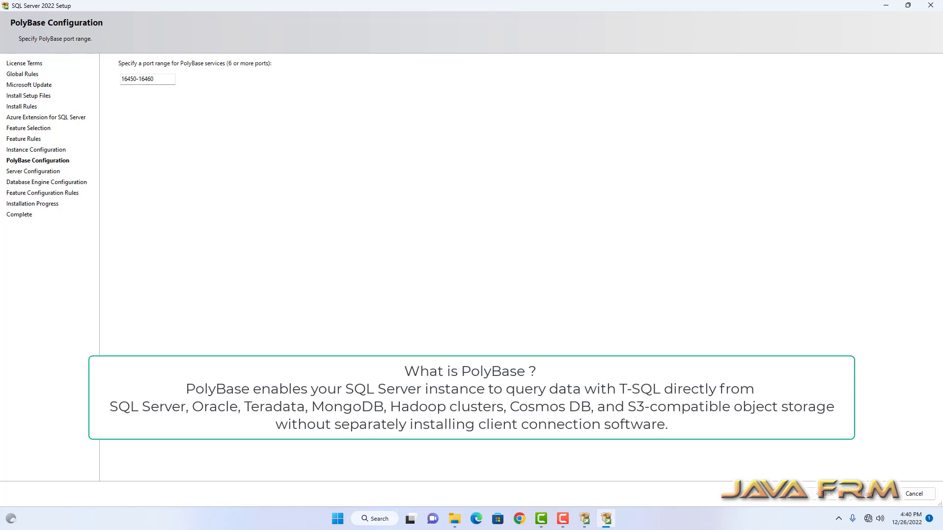
left_click(868, 495)
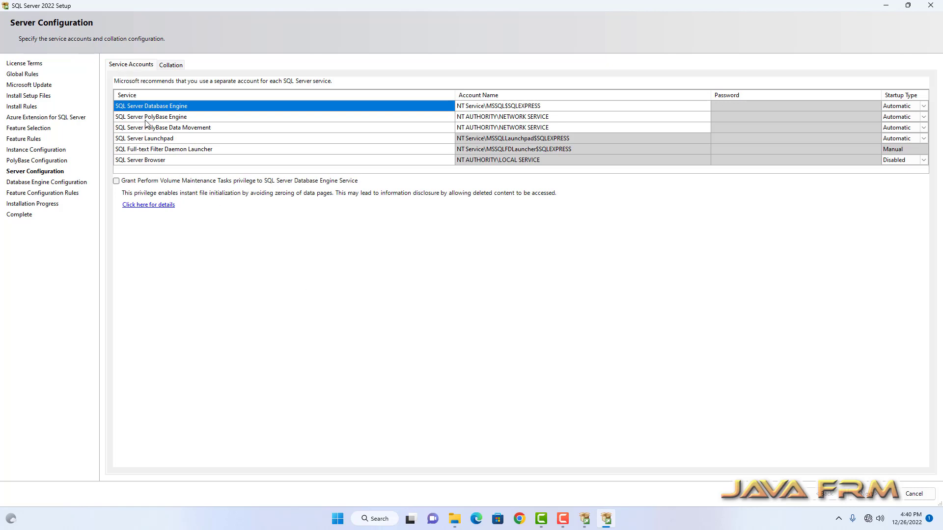
Step: Review the Database Engine collation and accept the default service accounts and startup types in Server Configuration
left_click(169, 64)
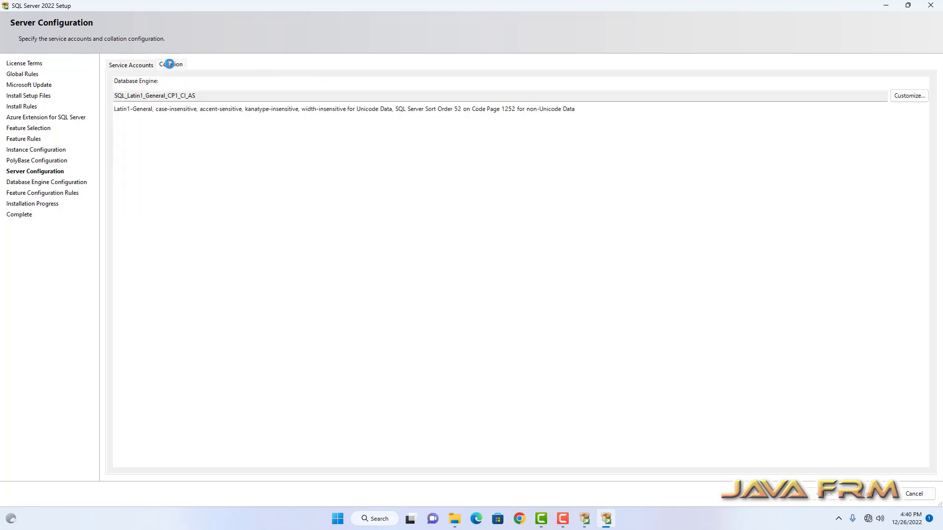
left_click(130, 68)
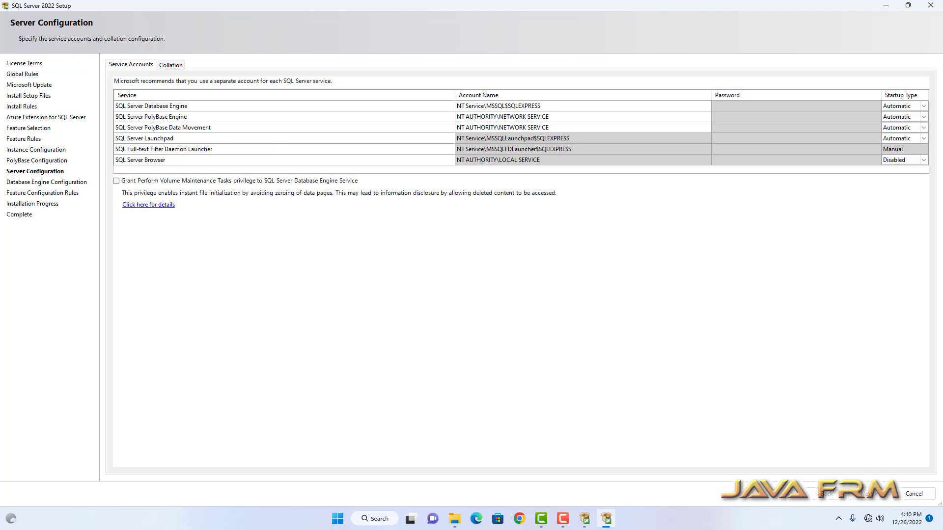
left_click(875, 500)
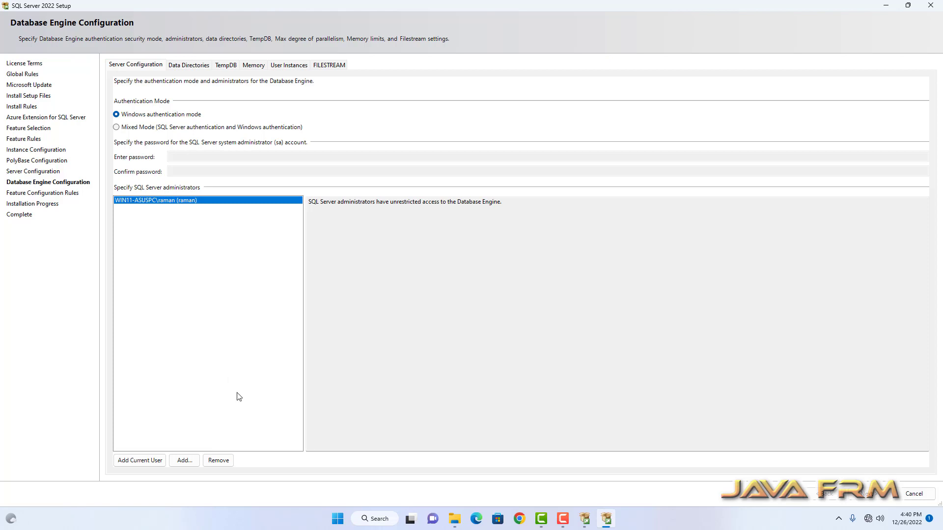
Step: Set the Database Engine authentication to Mixed Mode, and enter and confirm the password for the sa account
left_click(116, 127)
left_click(183, 158)
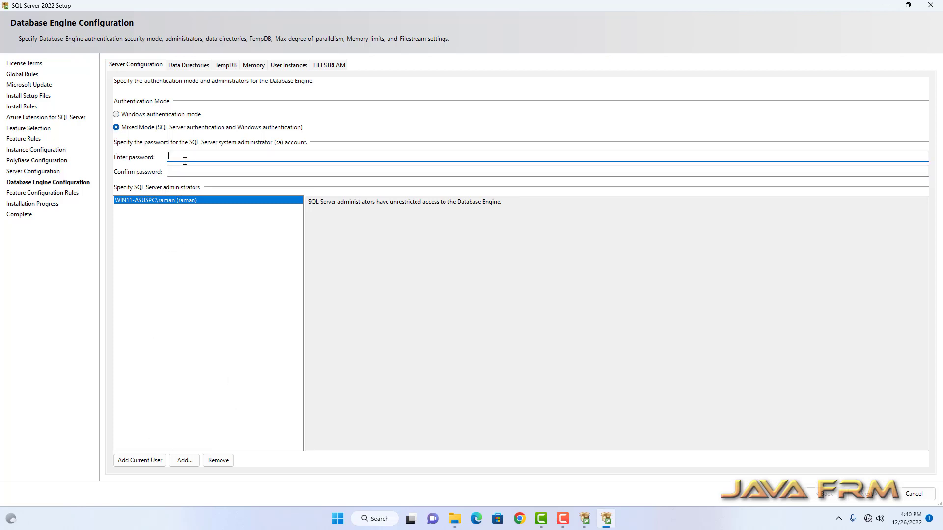
type("••••••••••••")
left_click(215, 169)
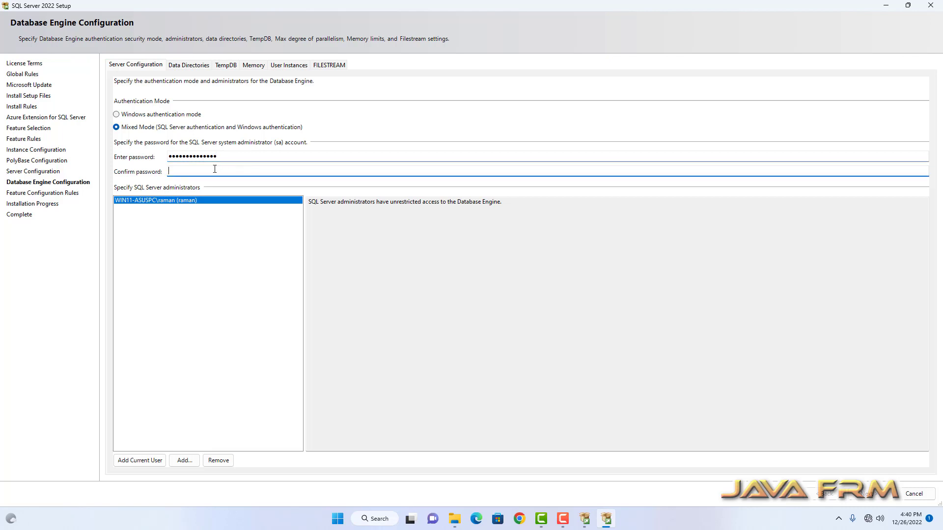
type("•••••••••")
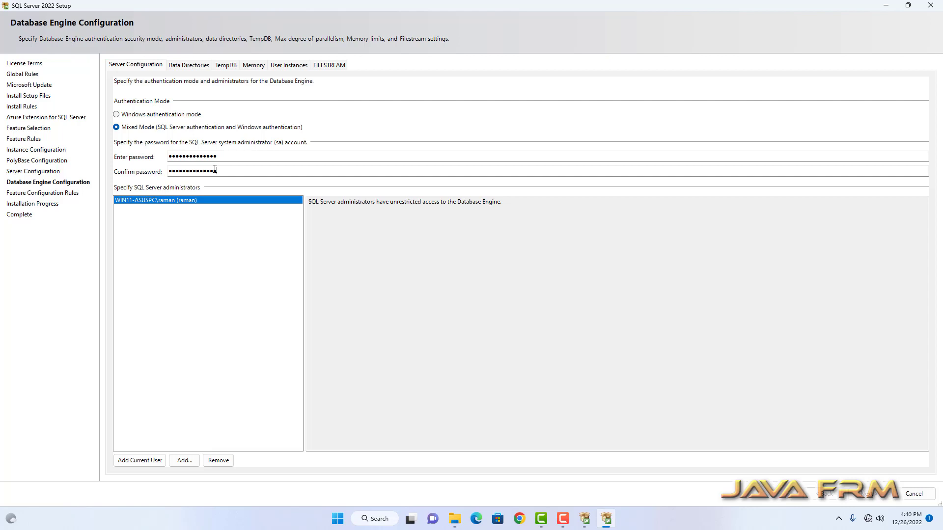
left_click(215, 170)
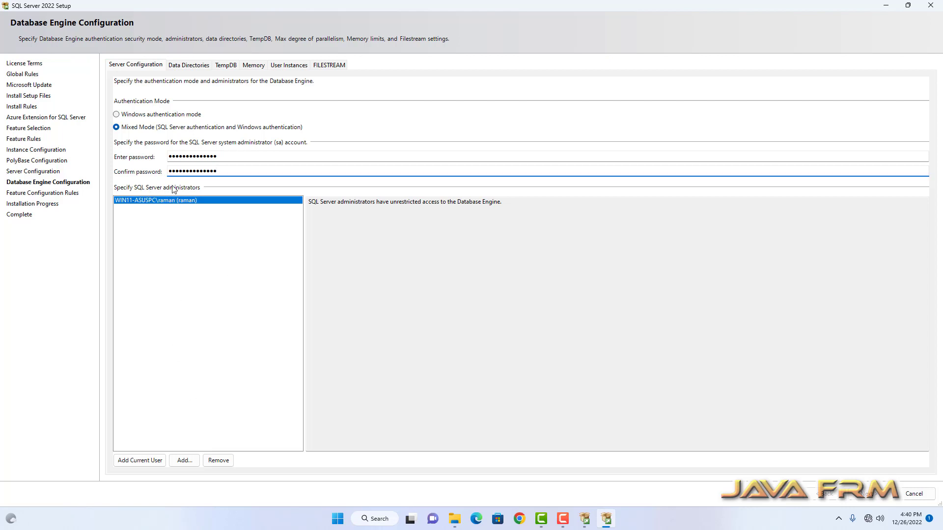
Step: Review the Database Engine's default data directories, TempDB, memory and user instance settings
left_click(192, 68)
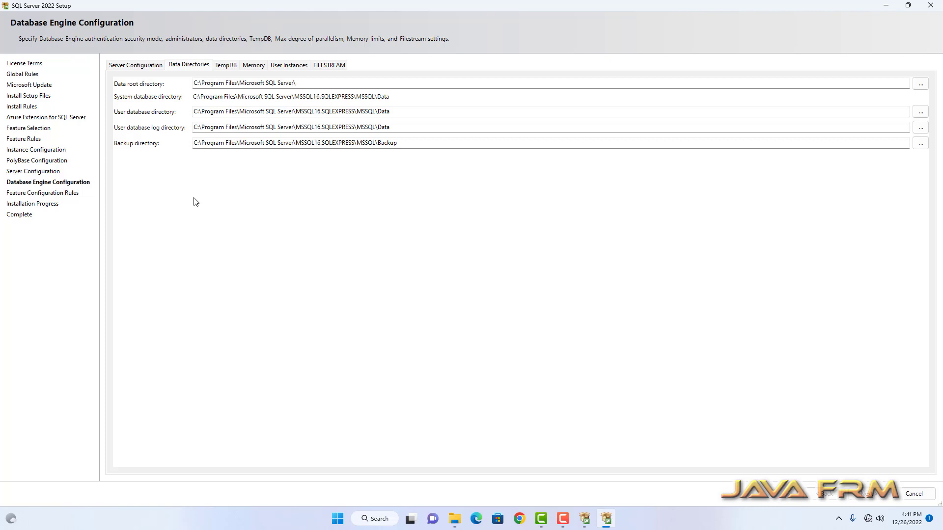
left_click(229, 69)
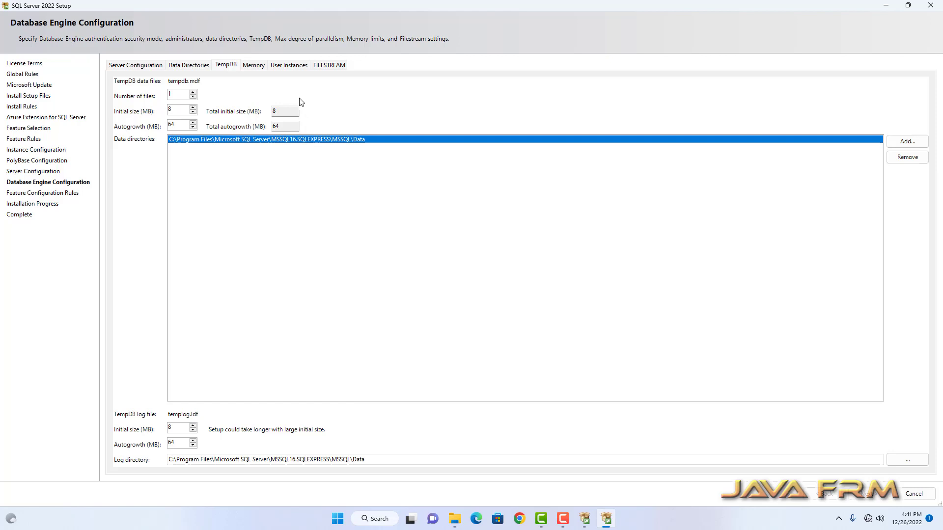
left_click(256, 63)
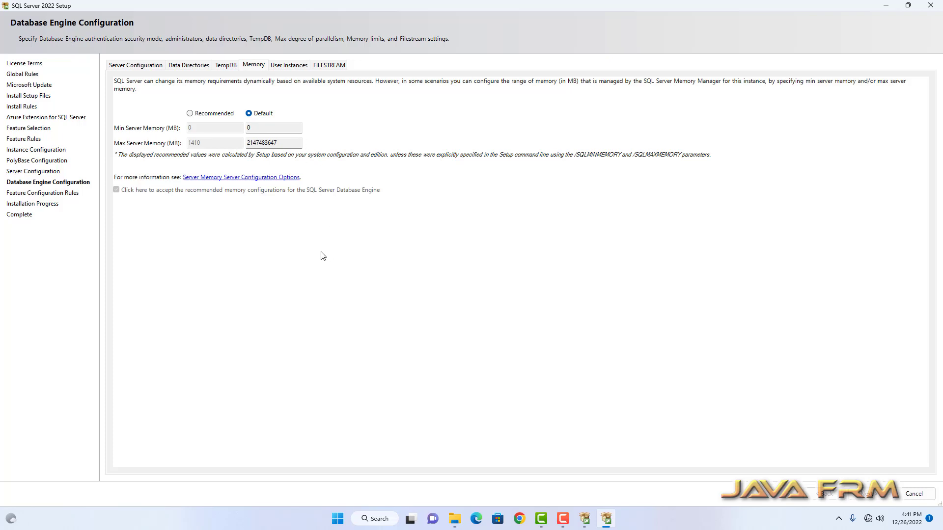
left_click(289, 70)
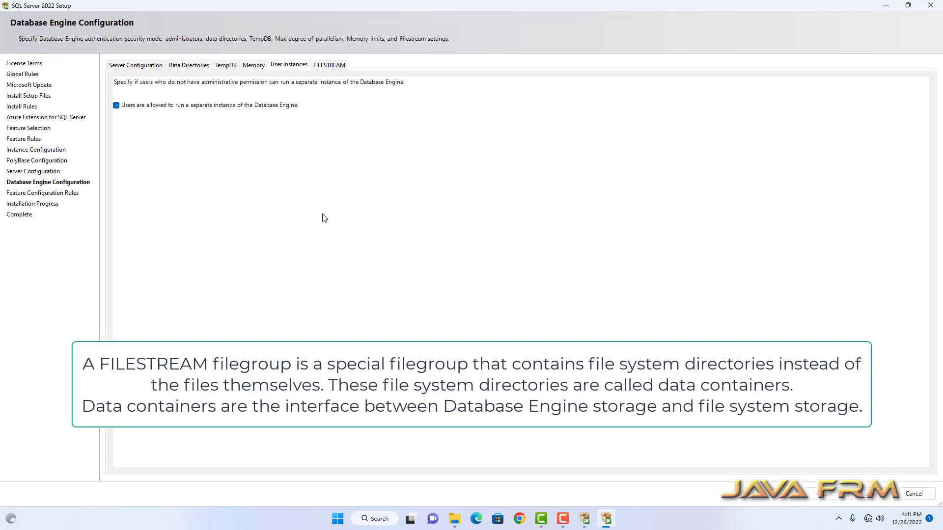
Step: Enable FILESTREAM for Transact-SQL access and file I/O access with share name SQLEXPRESS, and proceed with the installation
left_click(328, 67)
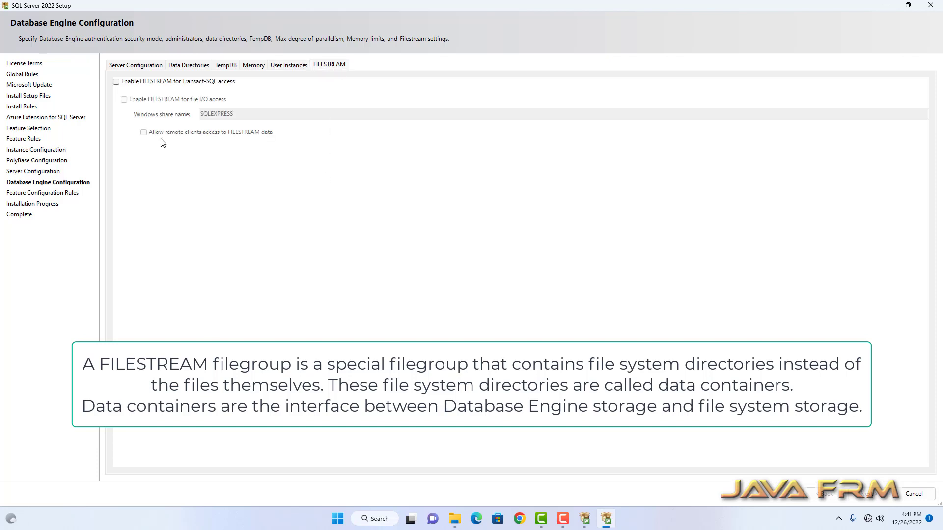
left_click(118, 82)
left_click(124, 100)
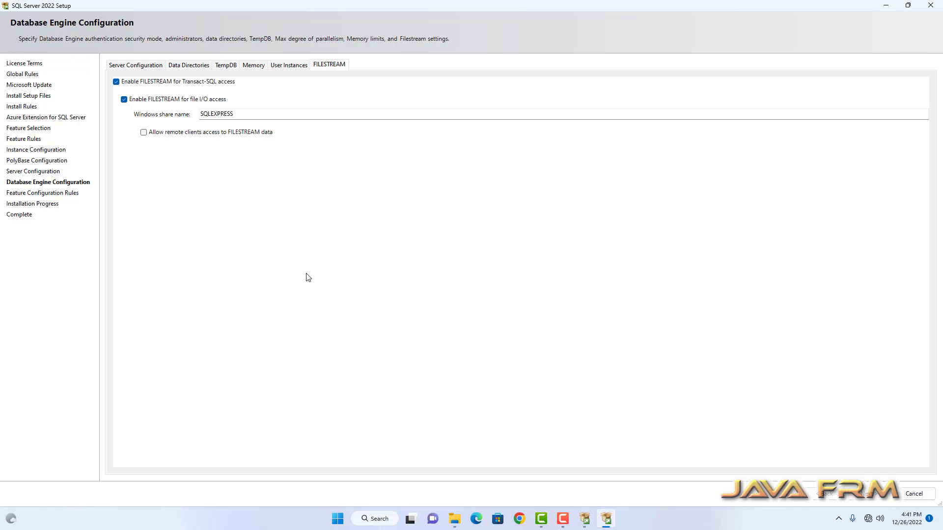
left_click(875, 495)
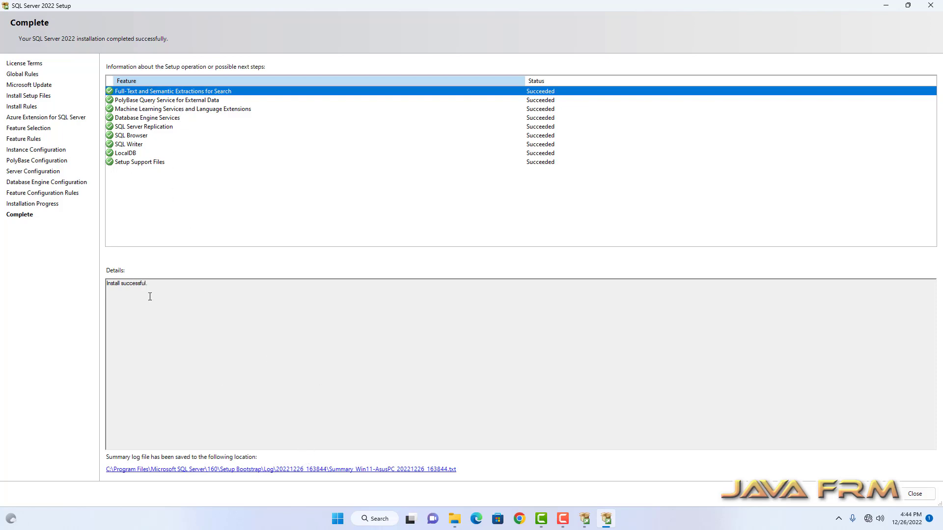
Step: Open the installation's summary log, read it down to the detailed feature results and global rules, and close the file
left_click(280, 469)
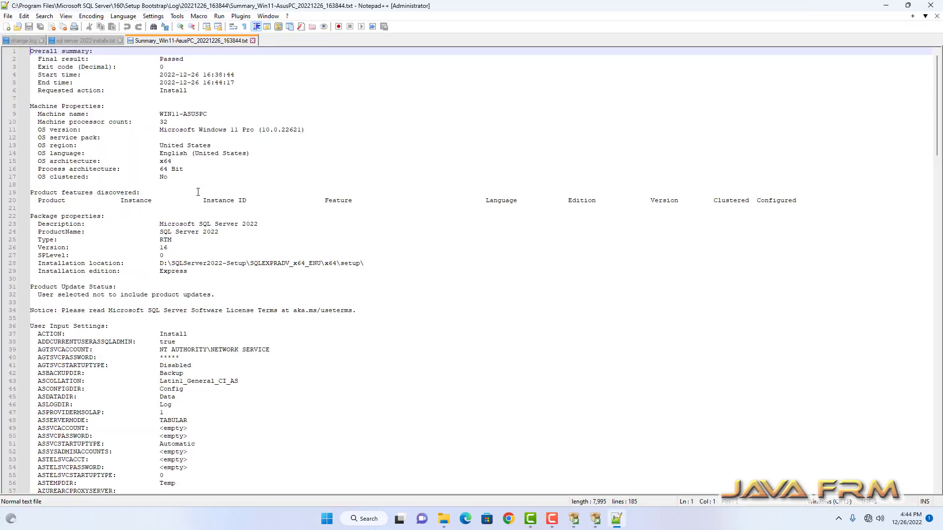
scroll(206, 230, "down", 20)
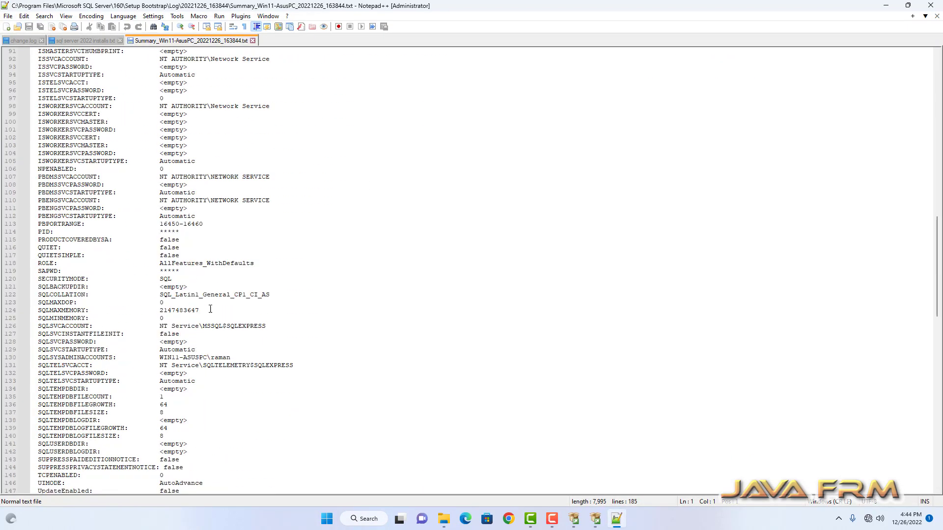
scroll(210, 308, "down", 13)
scroll(208, 308, "up", 5)
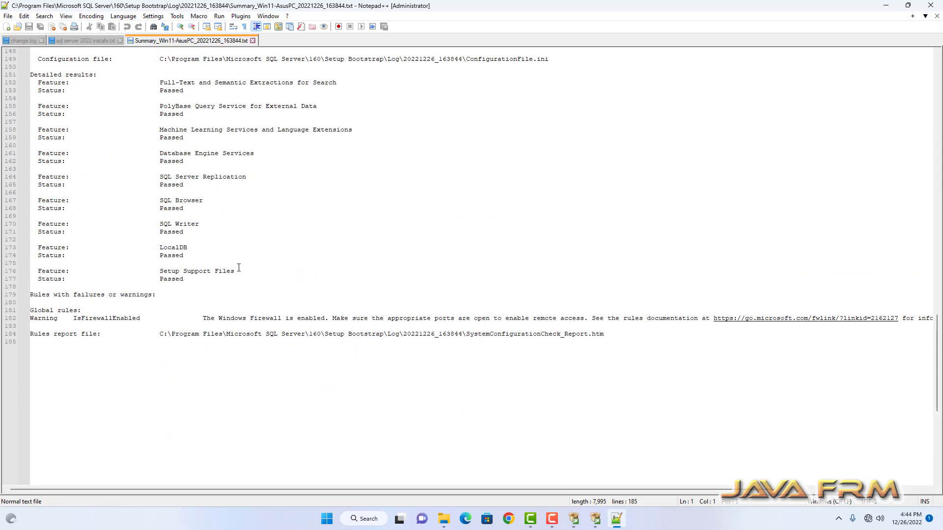
left_click(253, 41)
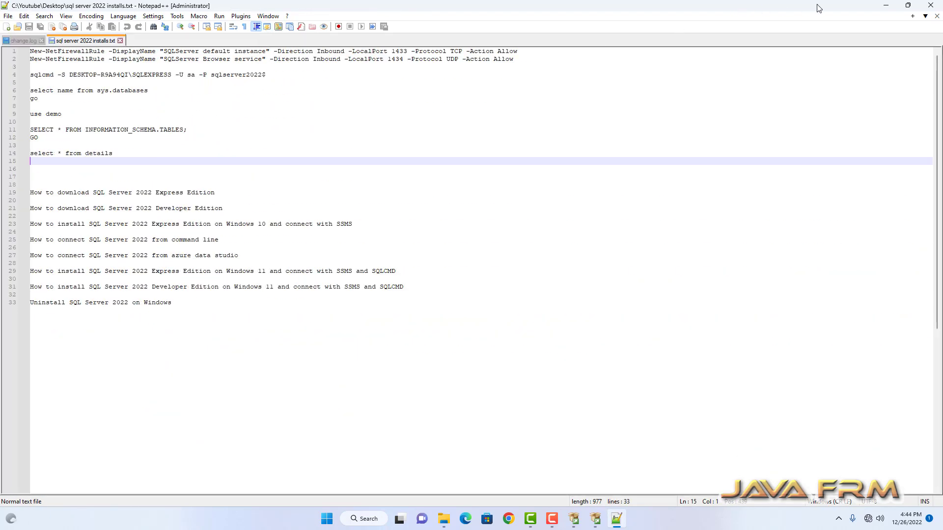
Step: Minimize the text editor, and close the completed setup wizard and the SQL Server Installation Center
left_click(886, 6)
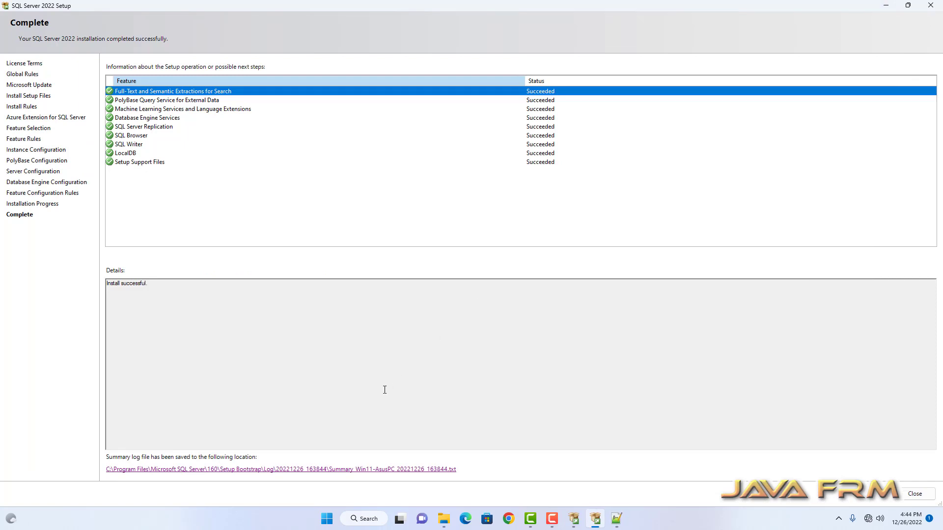
left_click(915, 499)
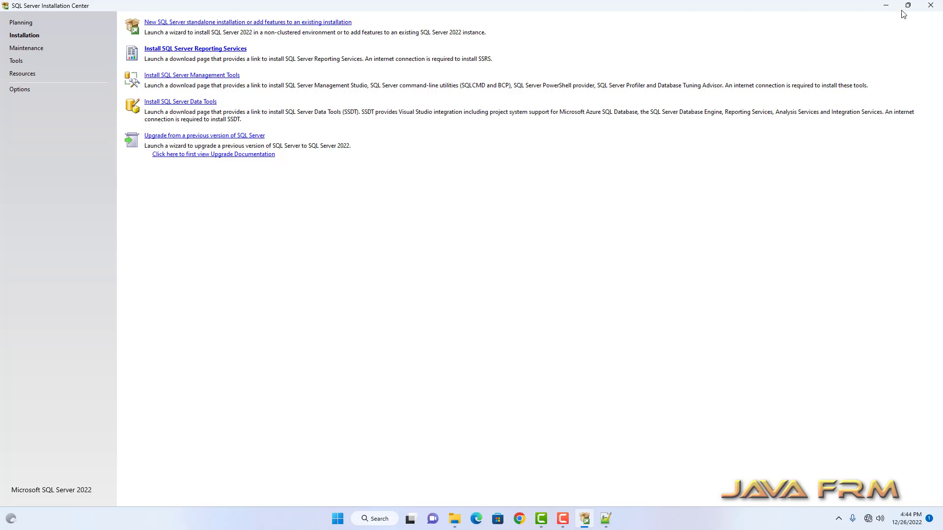
left_click(930, 5)
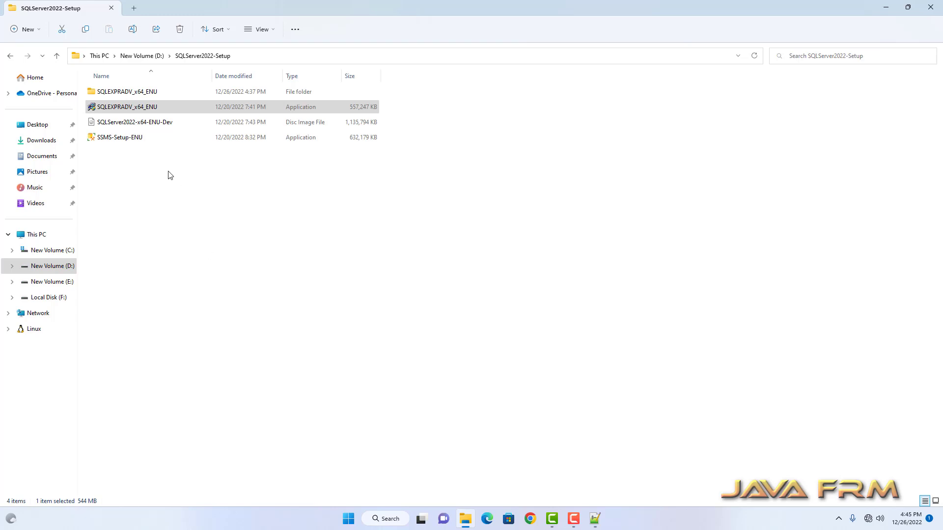
Step: Check the recently added programs, search Windows for "sql" and open SQL Server 2022 Configuration Manager
left_click(348, 520)
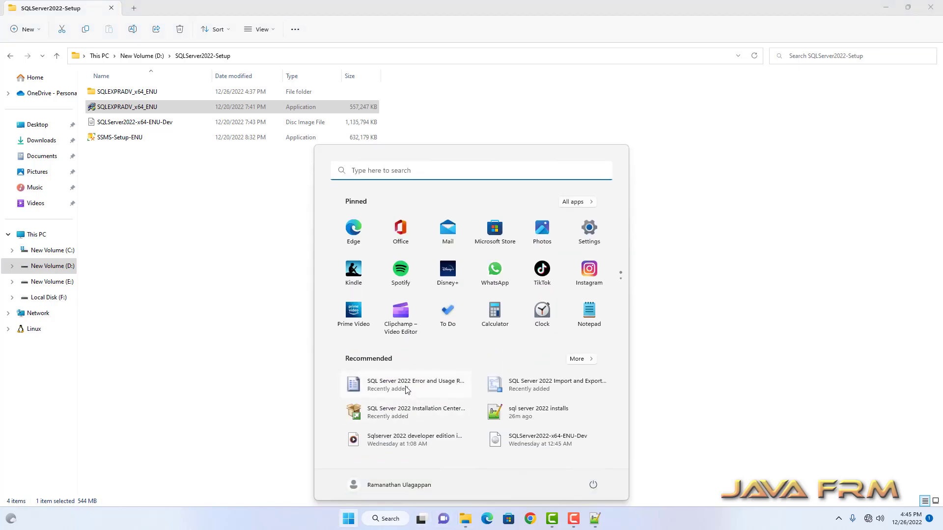
left_click(581, 361)
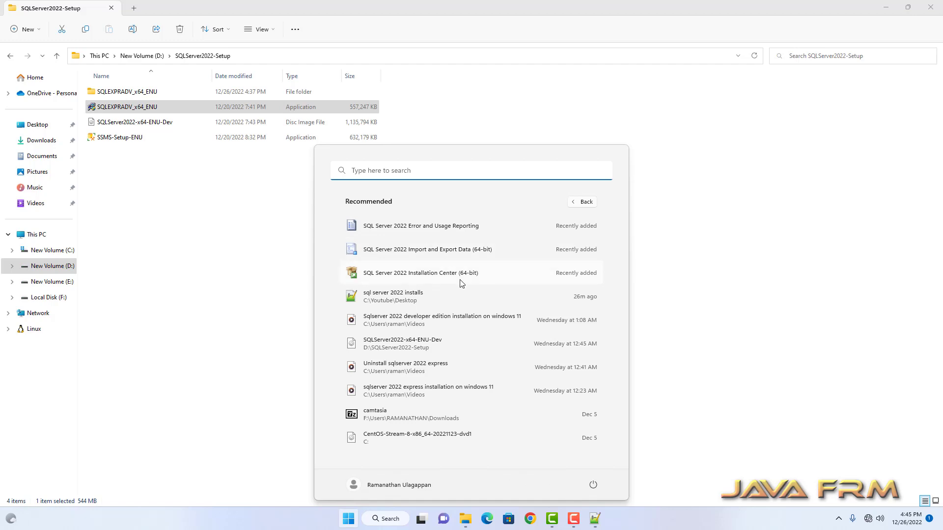
left_click(366, 170)
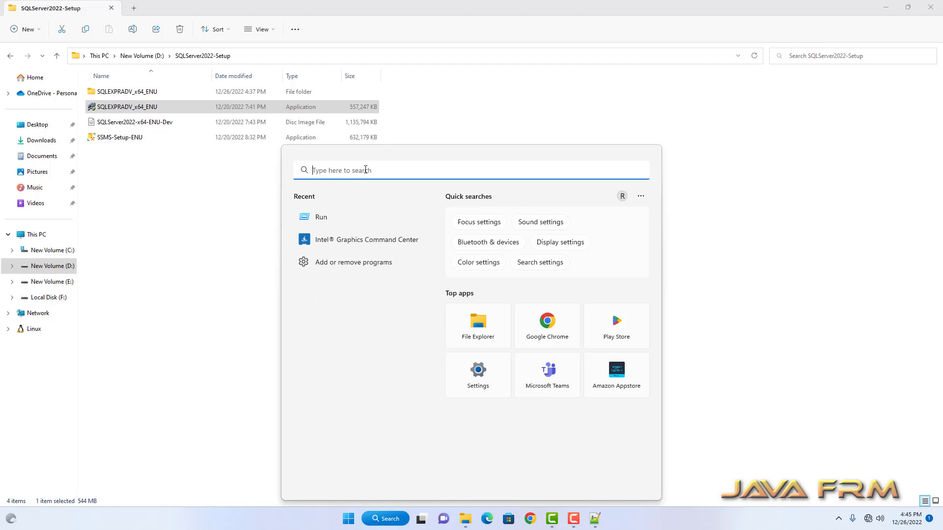
type("sql")
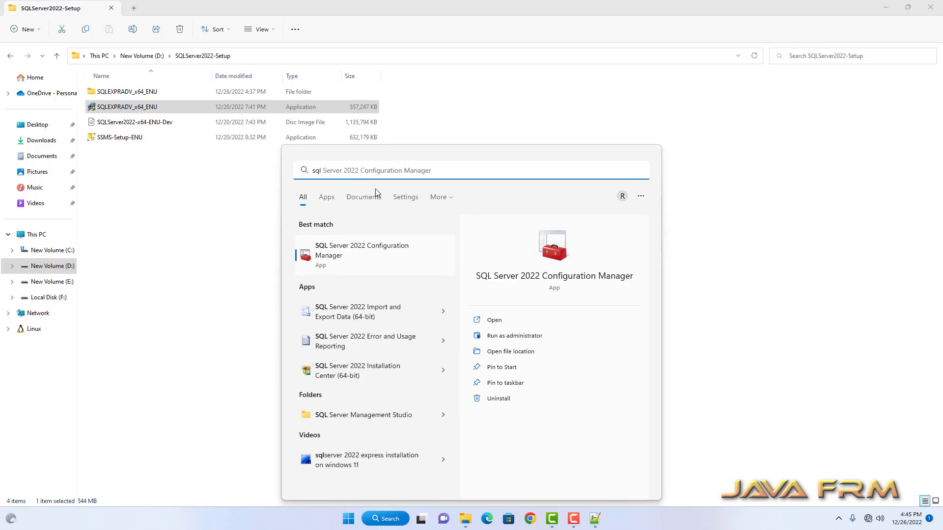
left_click(356, 259)
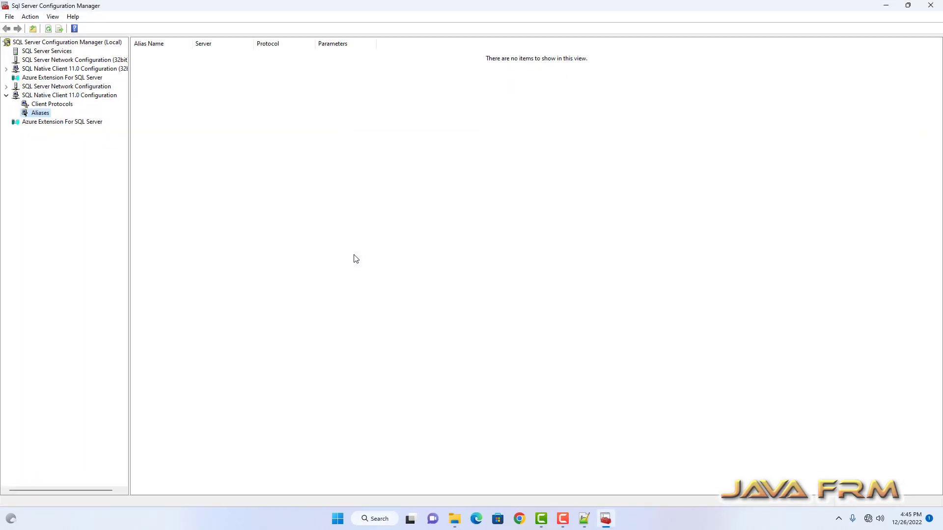
Step: Show the SQL Server services and widen the Name, State, Start Mode and Log On As columns to read their full entries
left_click(51, 53)
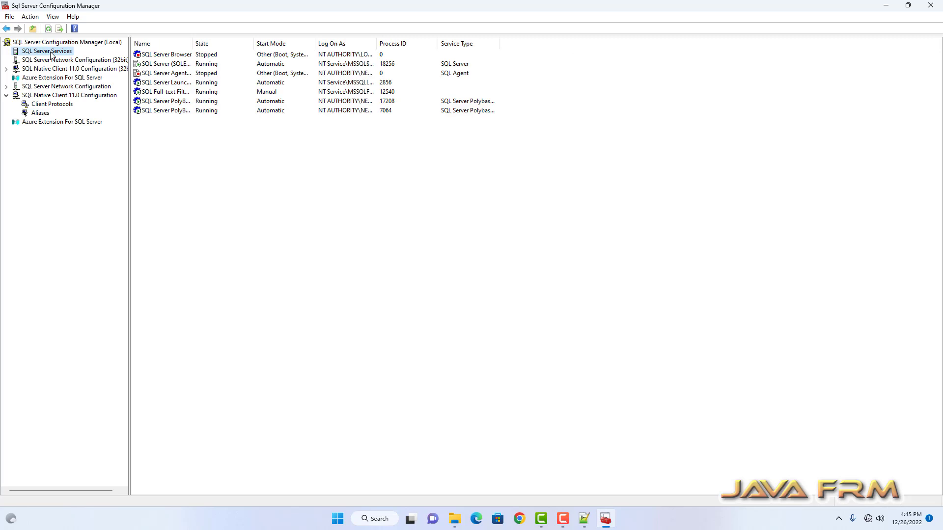
left_click_drag(193, 43, 300, 43)
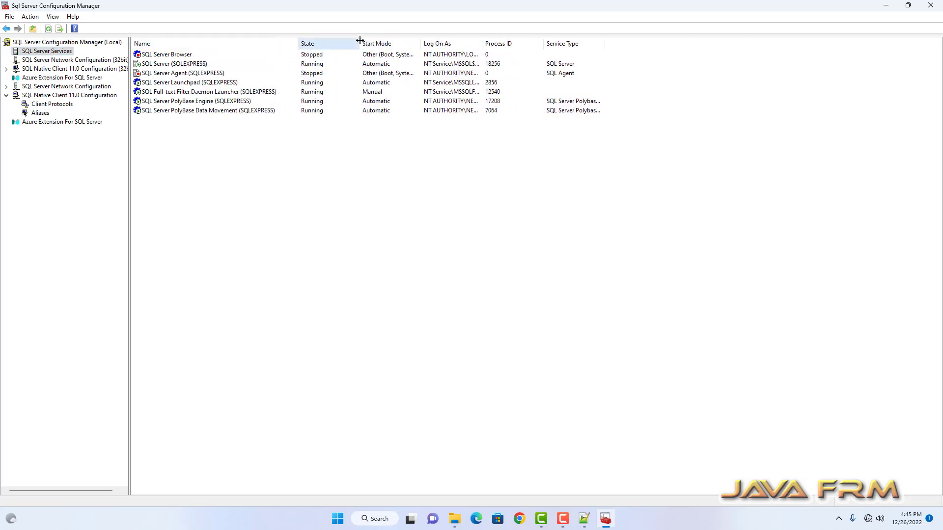
left_click_drag(360, 43, 392, 43)
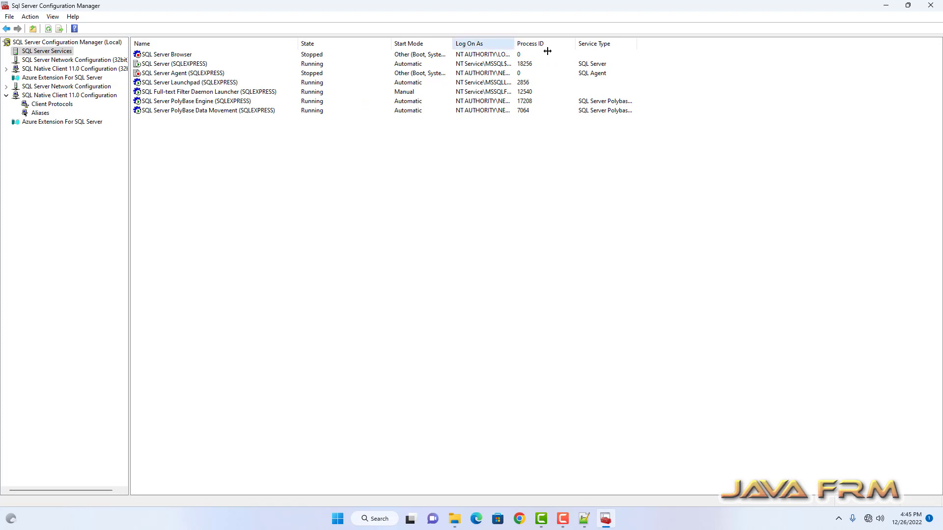
left_click_drag(547, 51, 599, 49)
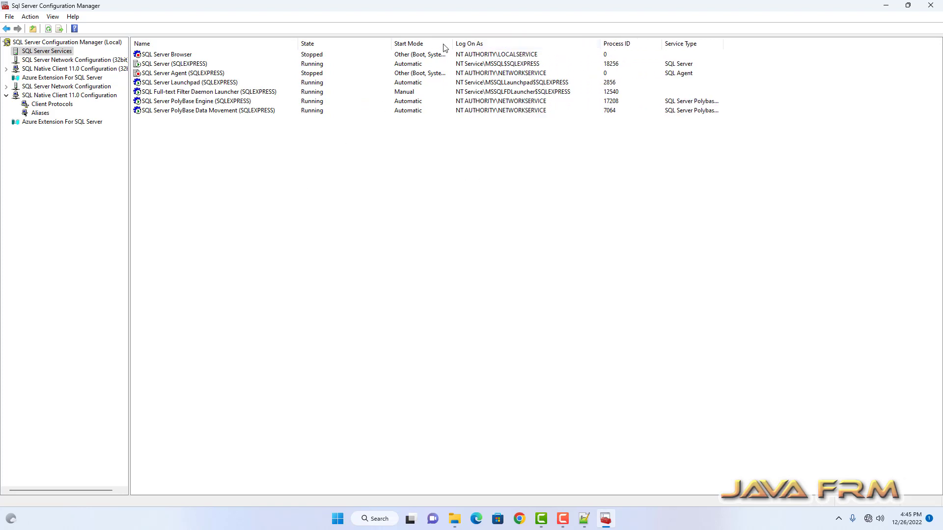
left_click_drag(451, 43, 519, 82)
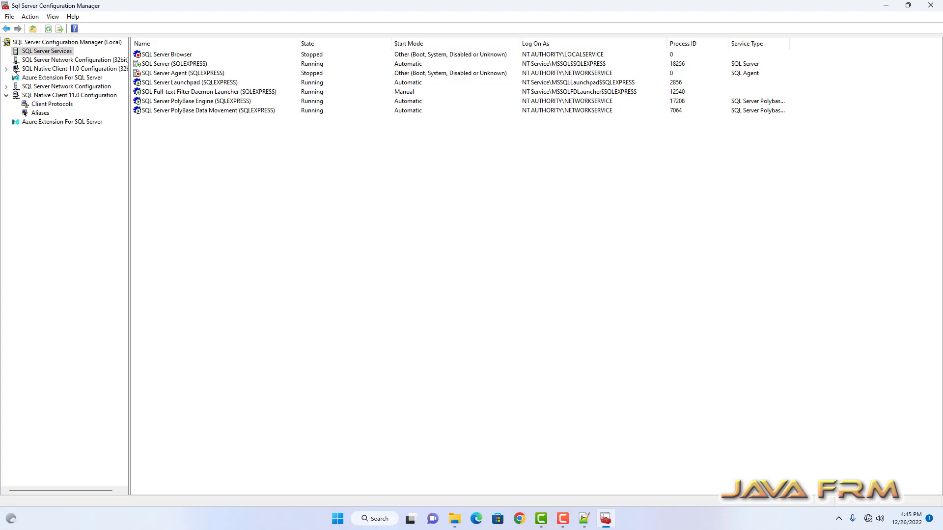
Step: Inspect the 32-bit network configuration, the 32-bit Native Client protocols and aliases, and the Azure extension entry
left_click(55, 62)
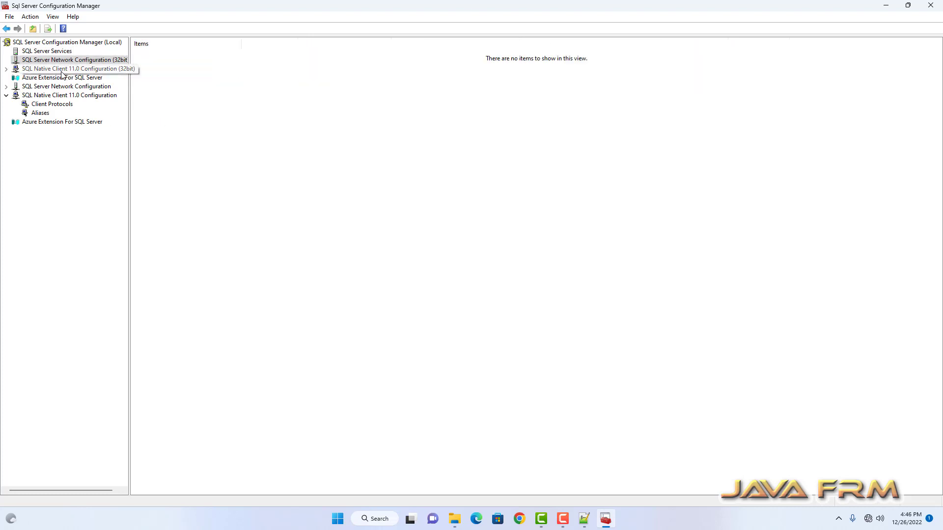
left_click(55, 70)
left_click(6, 68)
left_click(45, 78)
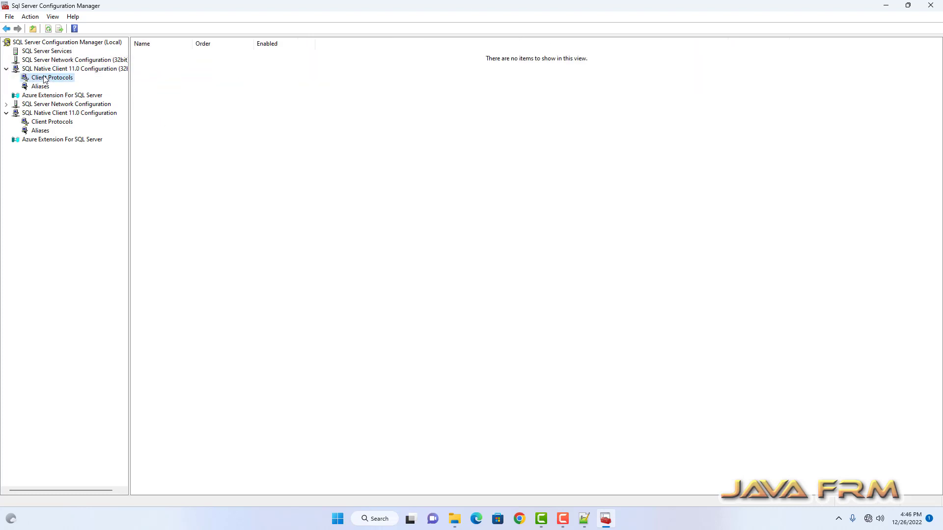
left_click(43, 87)
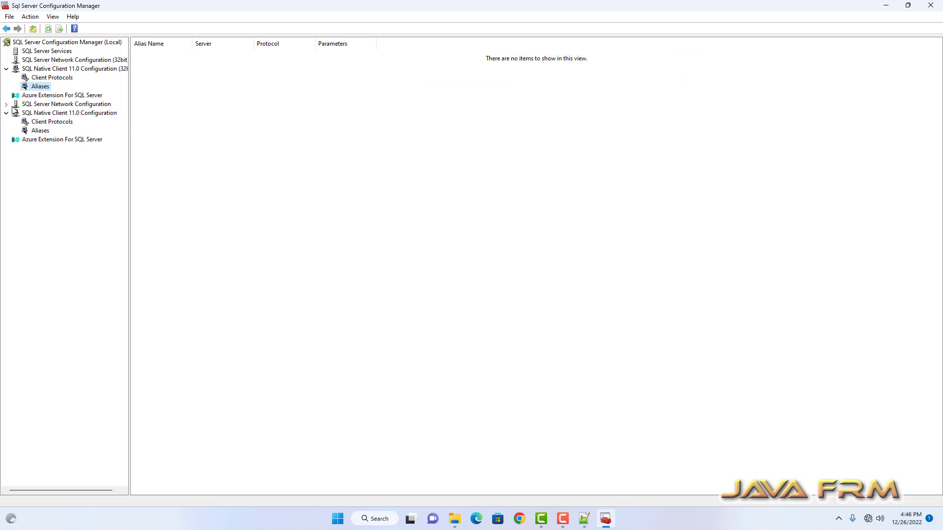
left_click(36, 96)
Step: Enable the Named Pipes protocol for the SQLEXPRESS instance in SQL Server Network Configuration
left_click(45, 103)
left_click(6, 104)
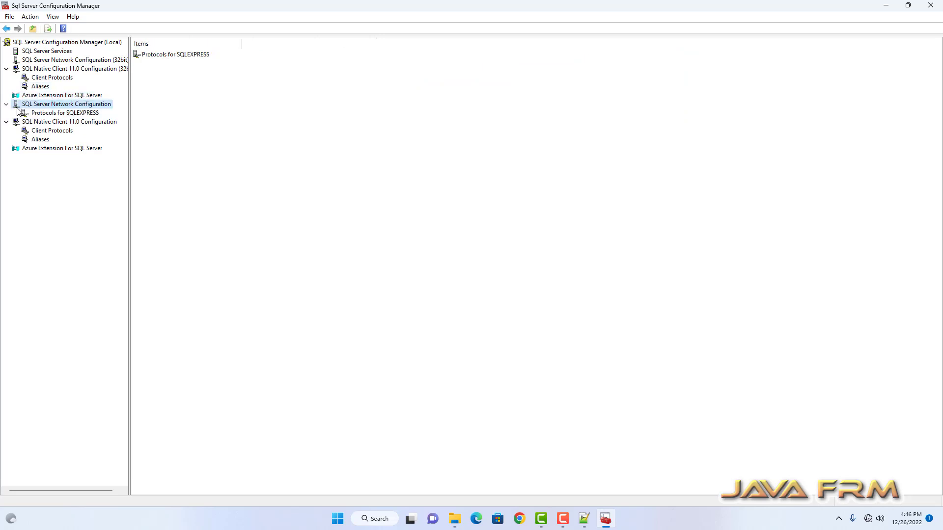
left_click(50, 113)
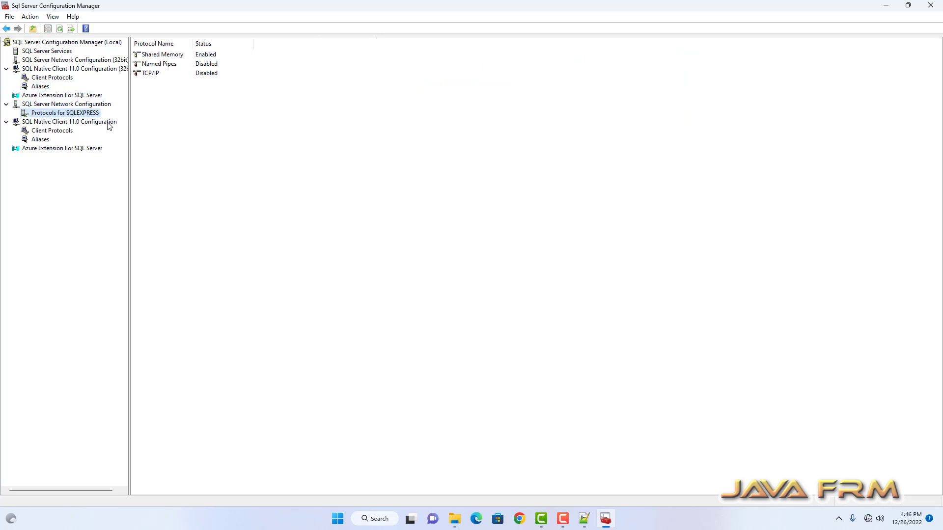
right_click(201, 67)
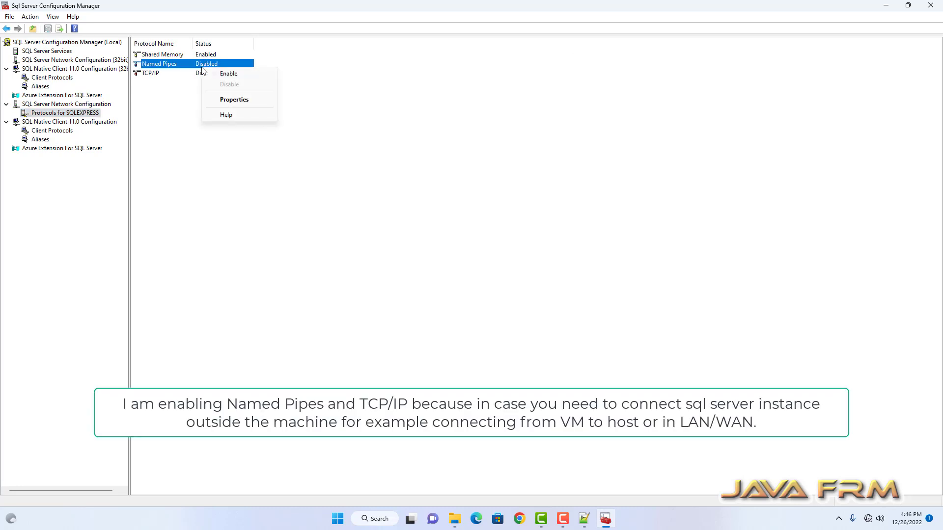
left_click(229, 74)
left_click(544, 280)
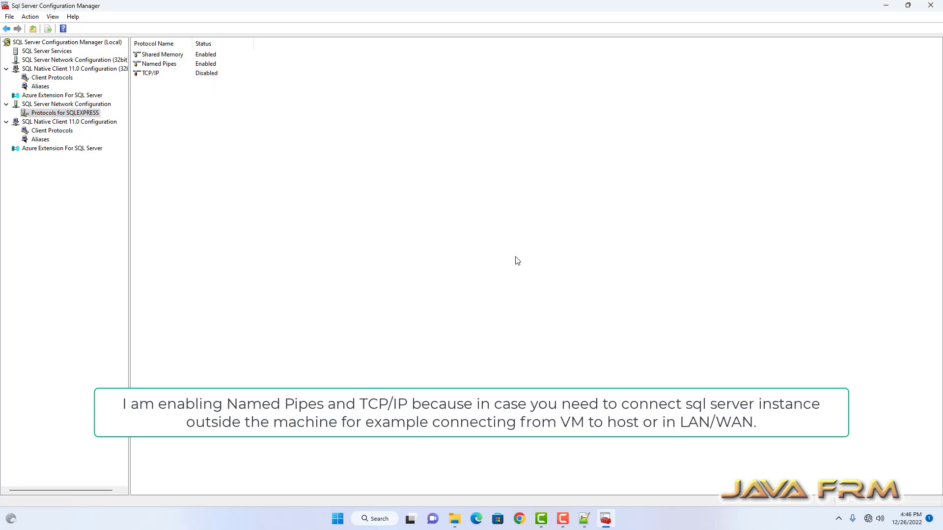
Step: Enable the TCP/IP protocol for the SQLEXPRESS instance and acknowledge the service restart notice
left_click(206, 76)
right_click(207, 77)
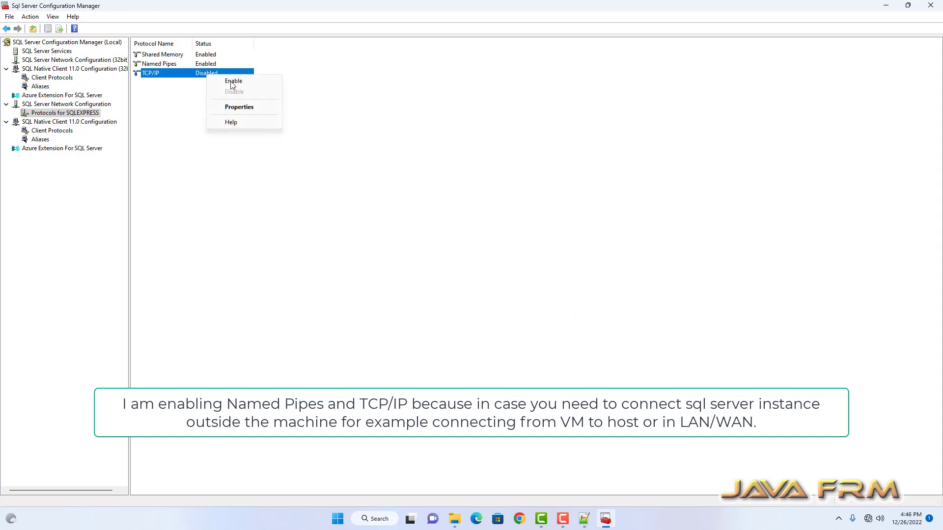
left_click(235, 83)
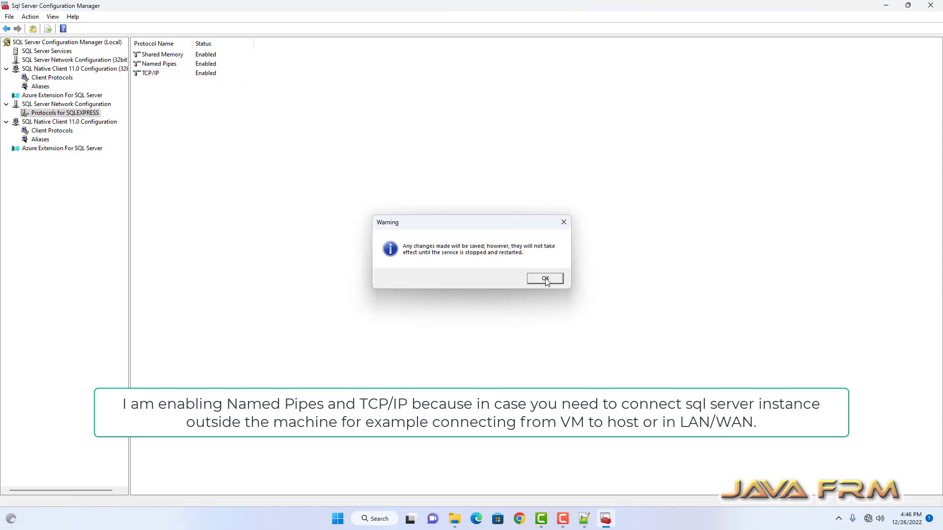
left_click(545, 279)
Step: Check the 64-bit Native Client 11.0 protocols and aliases, and the last Azure Extension For SQL Server entry
left_click(52, 131)
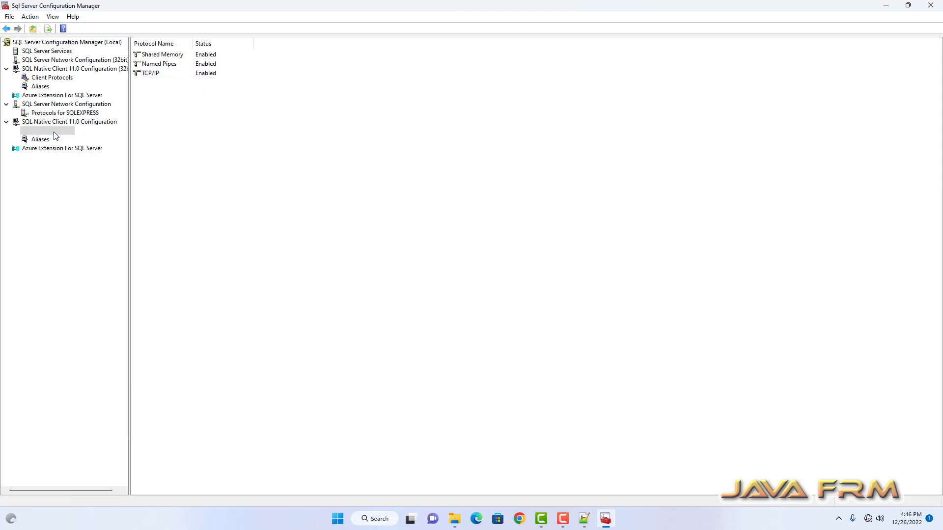
left_click(49, 140)
left_click(52, 148)
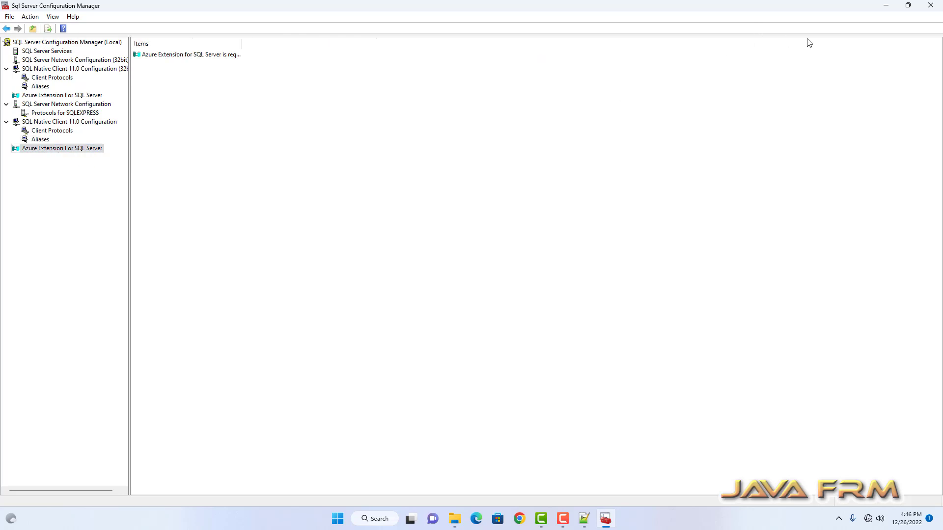
Step: Close the configuration manager and install SQL Server Management Studio 19 from SSMS-Setup-ENU as administrator in the default location
left_click(930, 6)
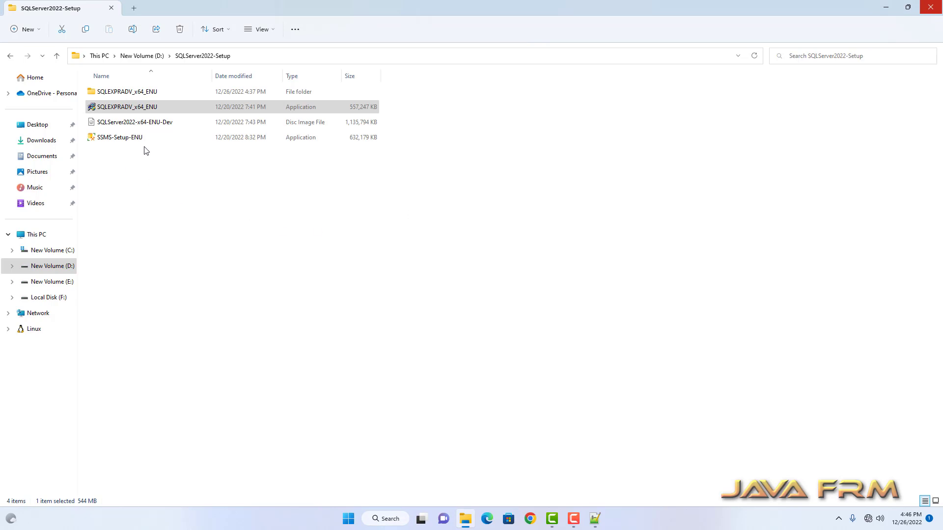
left_click(129, 140)
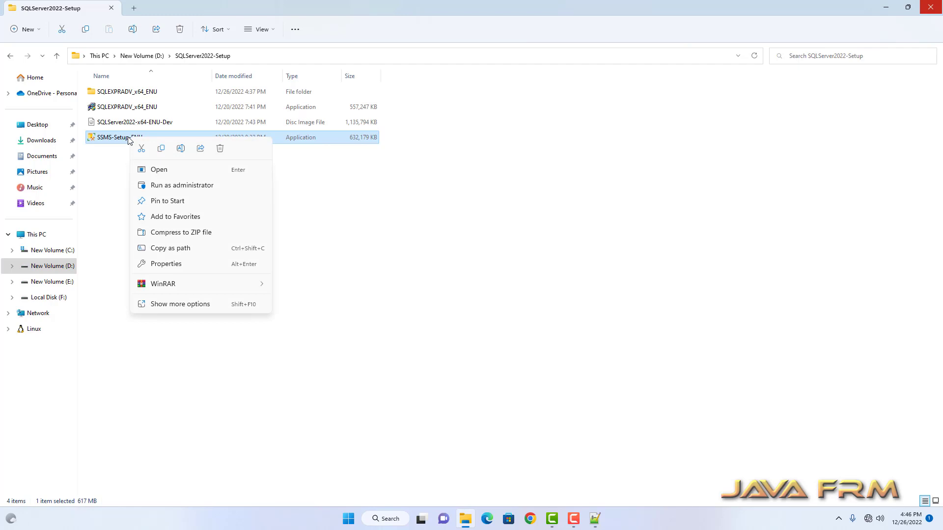
left_click(199, 185)
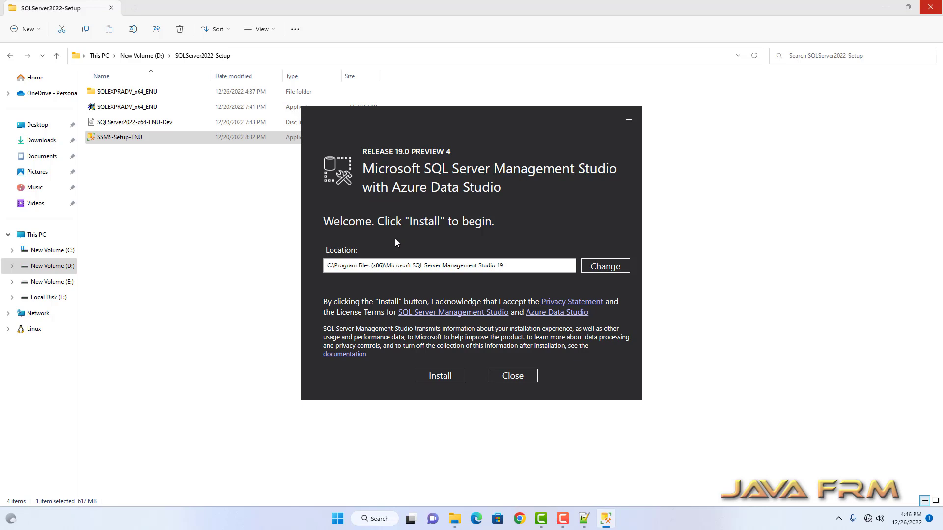
left_click(450, 377)
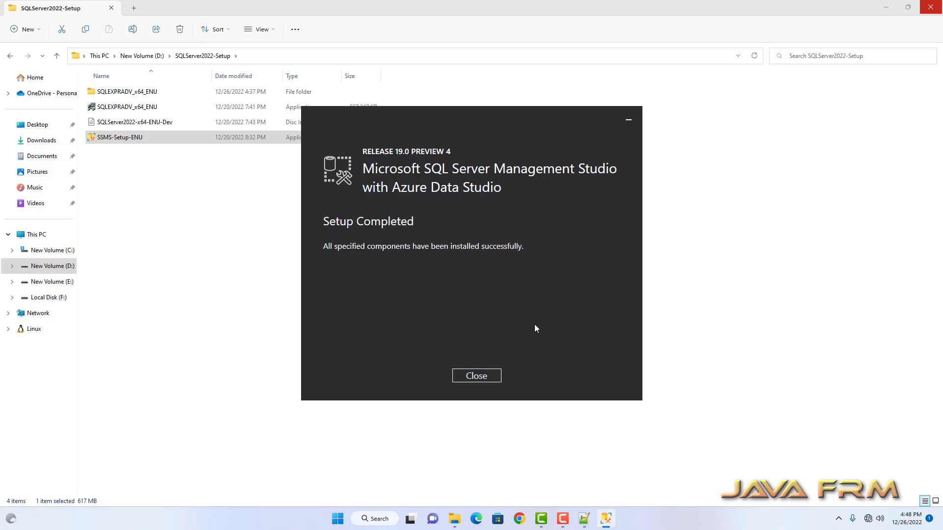
left_click(480, 376)
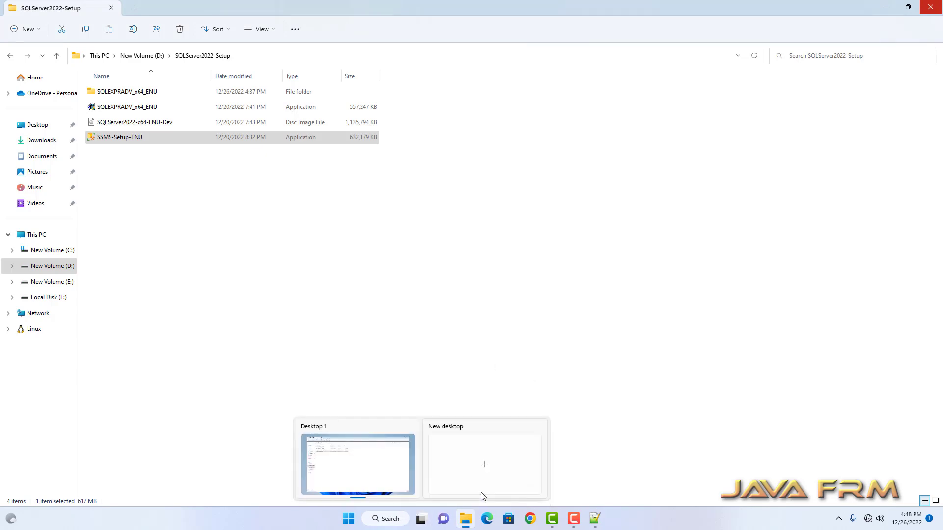
Step: Find SQL Server Management Studio 19 among the installed apps and launch it
left_click(344, 520)
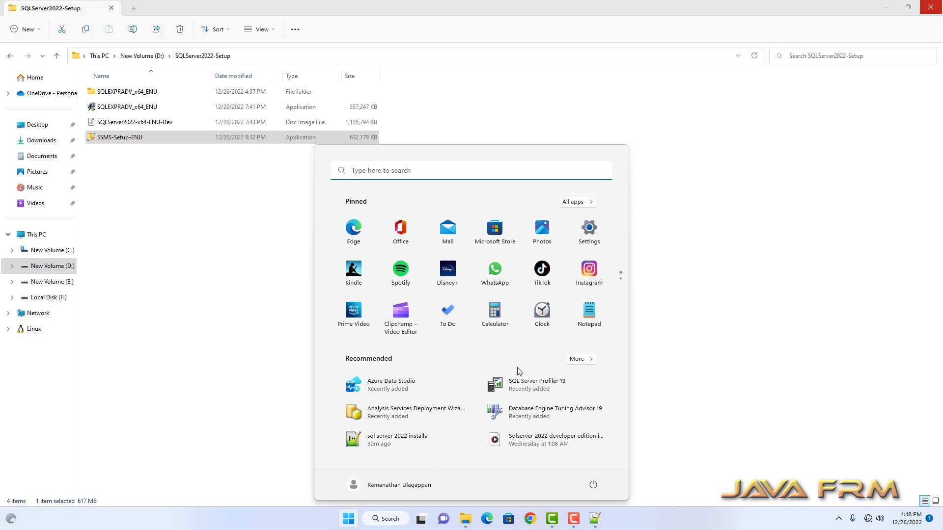
left_click(577, 362)
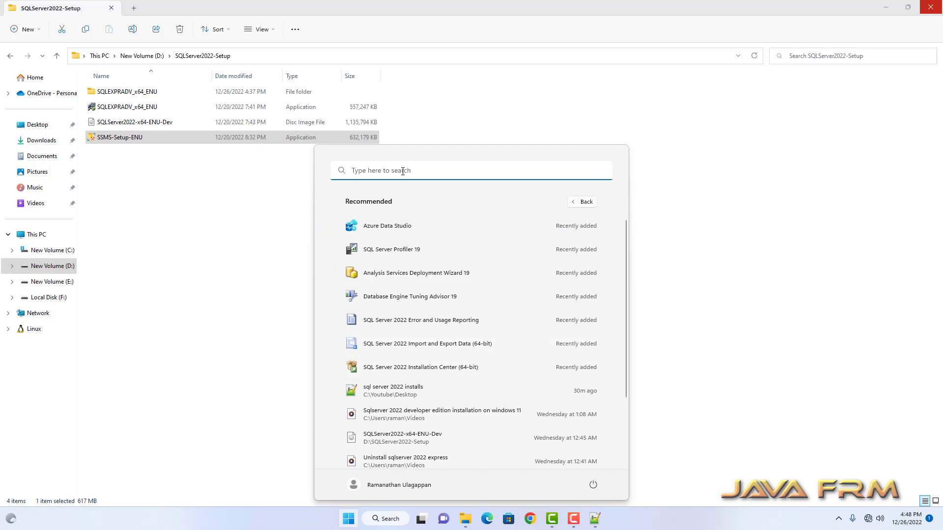
scroll(433, 365, "down", 4)
scroll(434, 388, "up", 5)
left_click(396, 170)
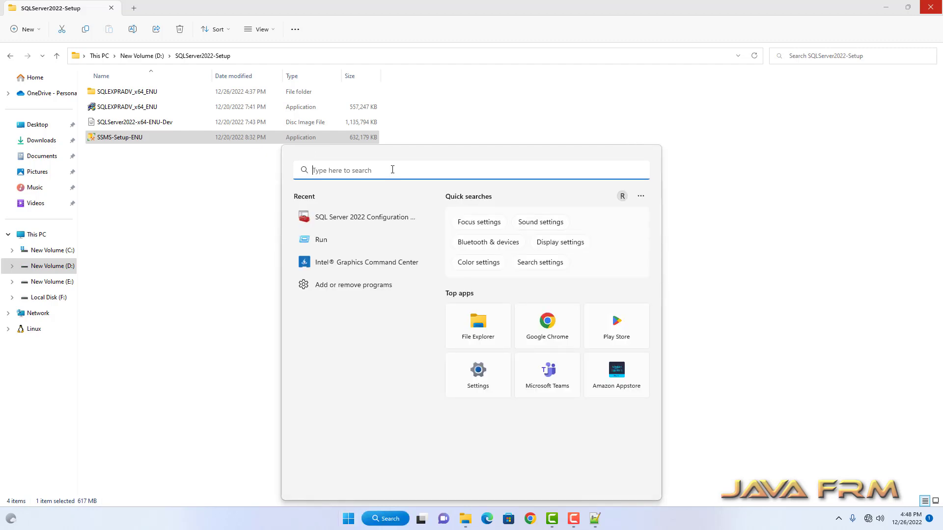
type("sq")
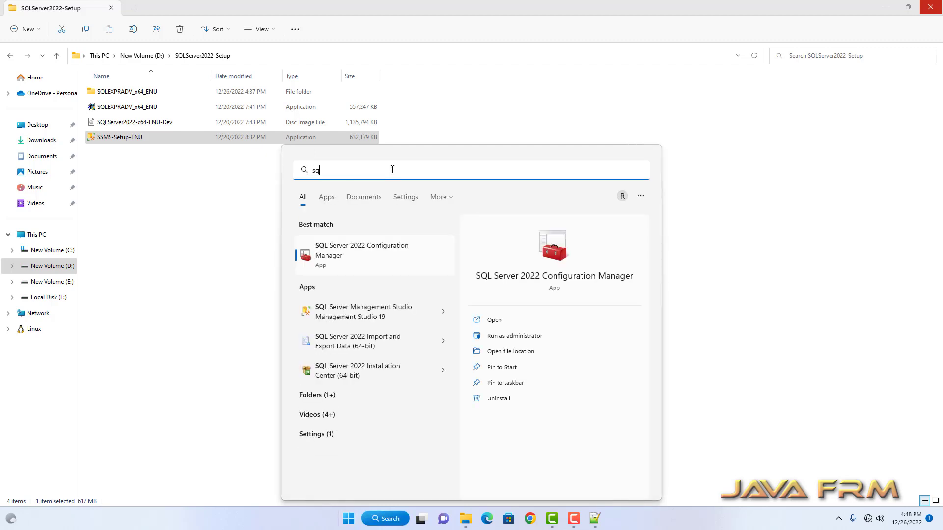
left_click(382, 315)
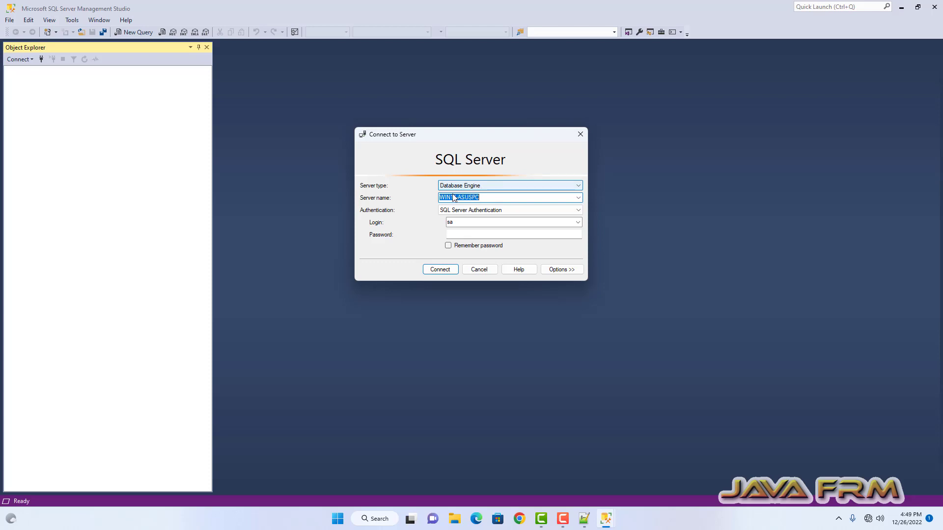
Step: Browse the local database engines and choose WIN11-ASUSPC\SQLEXPRESS as the server to connect to
left_click(579, 198)
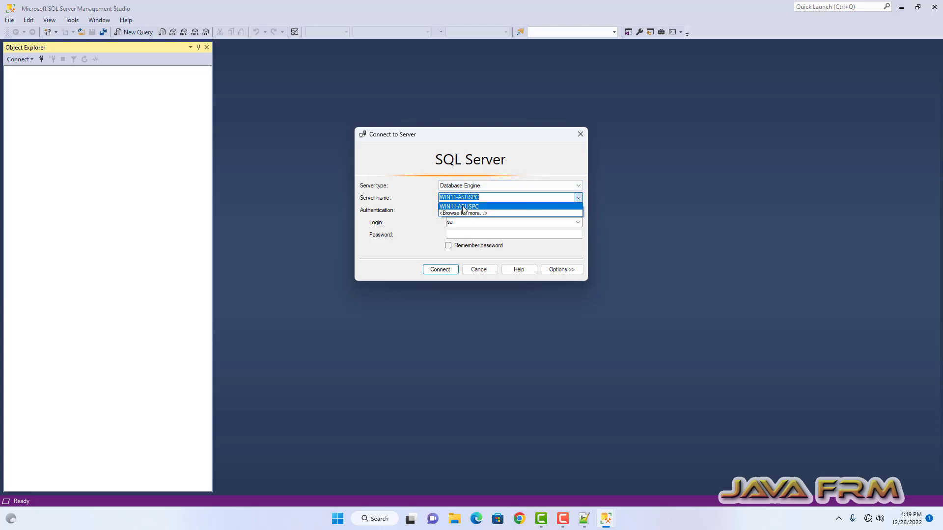
left_click(467, 214)
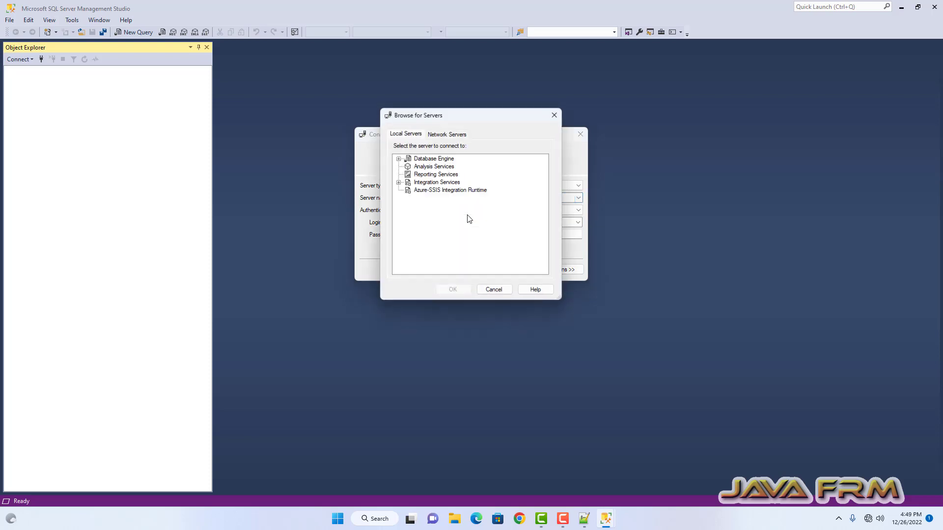
left_click(398, 159)
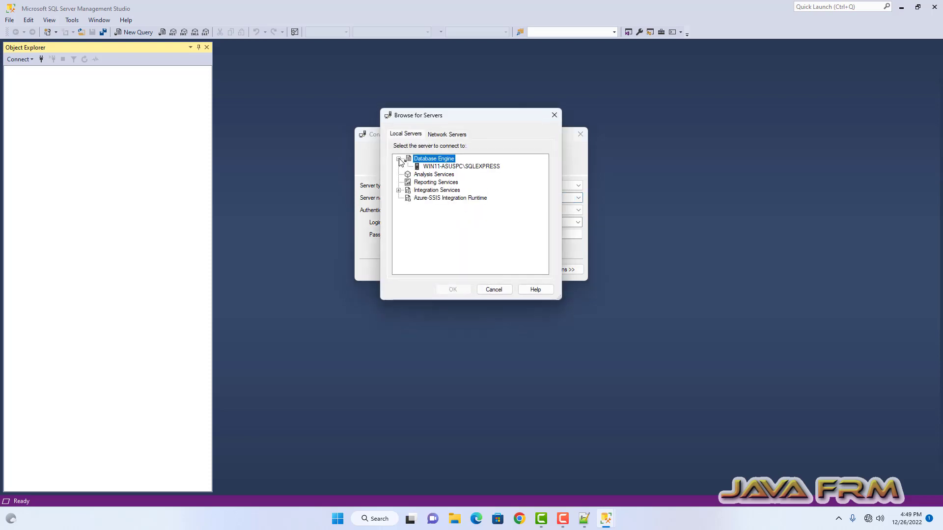
left_click(449, 167)
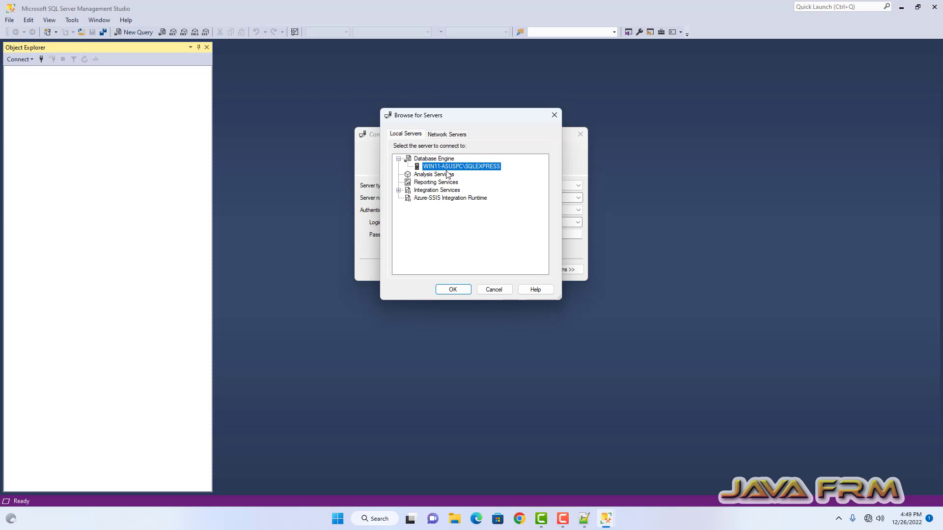
left_click(459, 290)
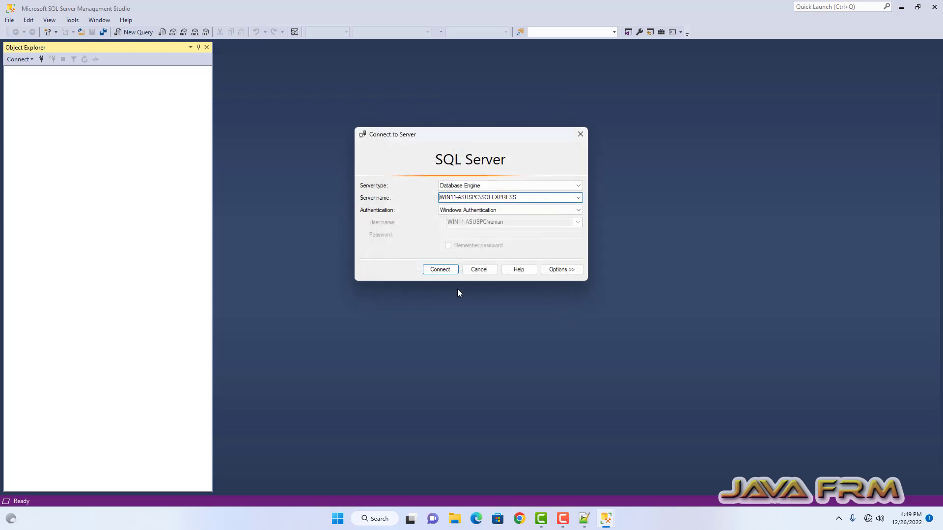
Step: Connect to the server using SQL Server Authentication with login sa and its account password
left_click(468, 210)
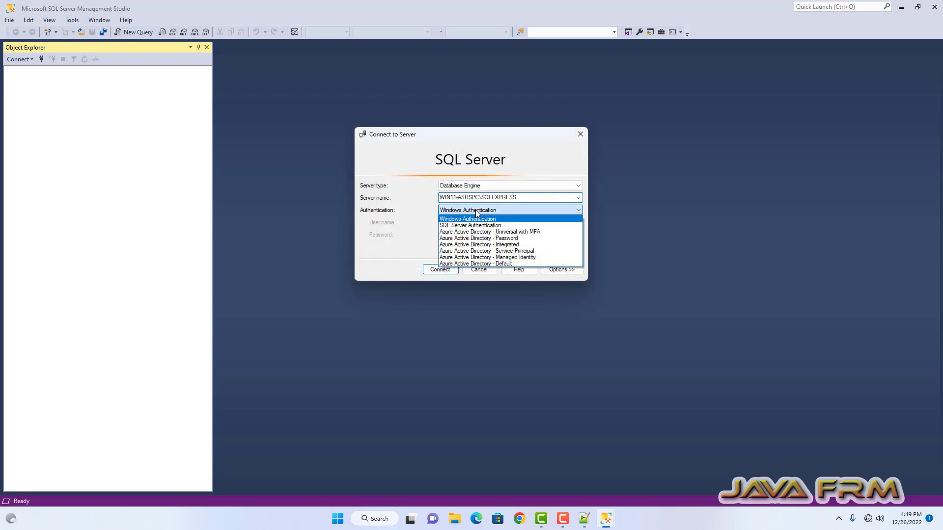
left_click(472, 225)
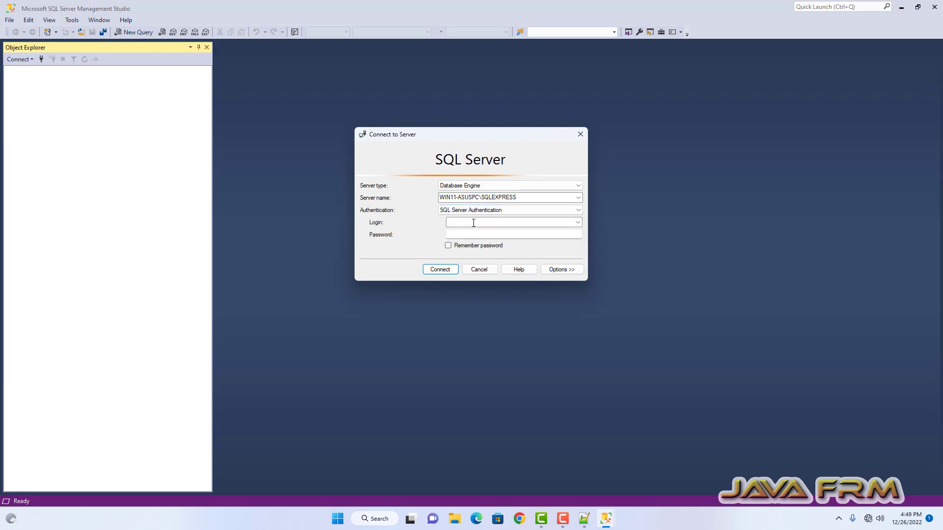
left_click(473, 224)
type("sa")
left_click(473, 234)
left_click(440, 271)
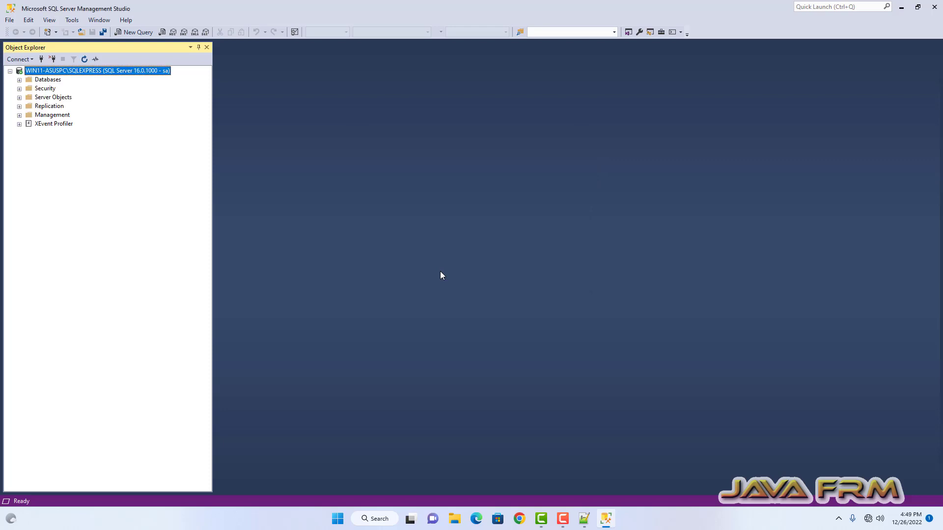
Step: Expand the server's Databases, Security, Server Objects, Replication and Management folders to examine their contents
left_click(19, 80)
left_click(19, 132)
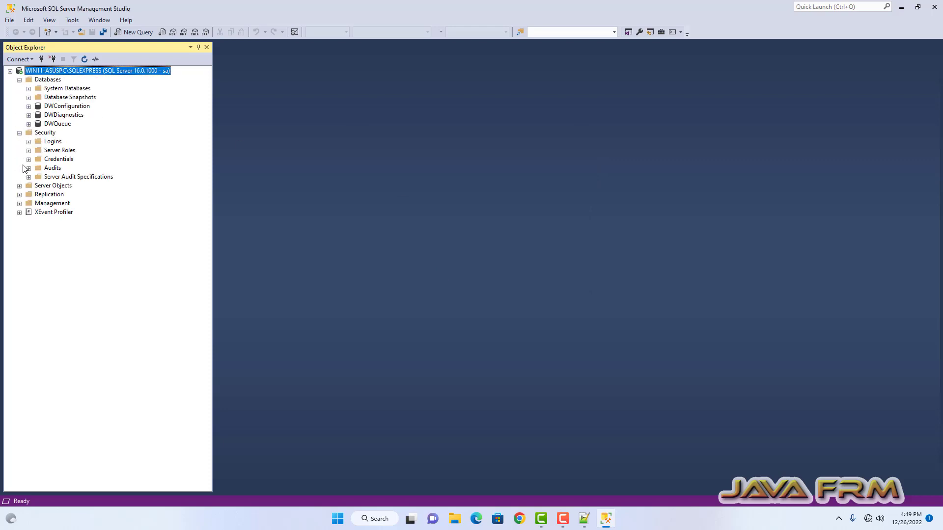
left_click(19, 186)
left_click(19, 221)
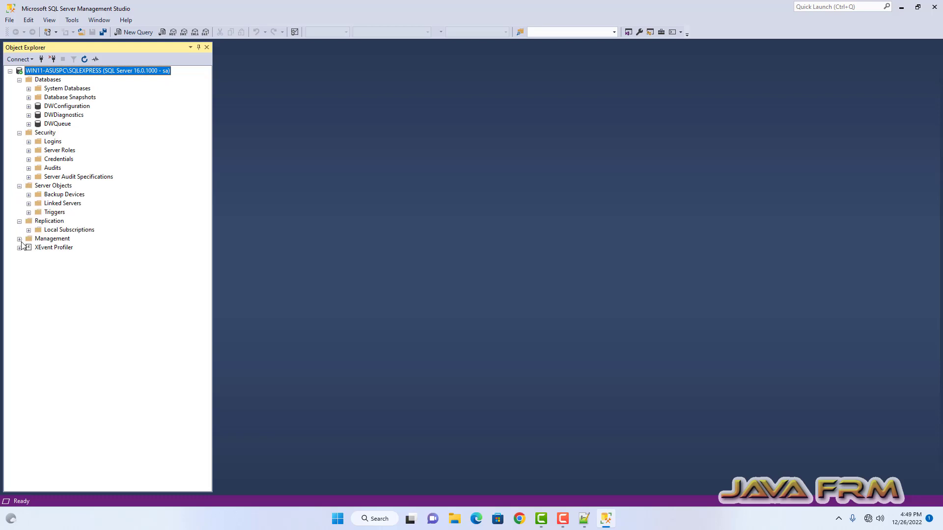
left_click(19, 239)
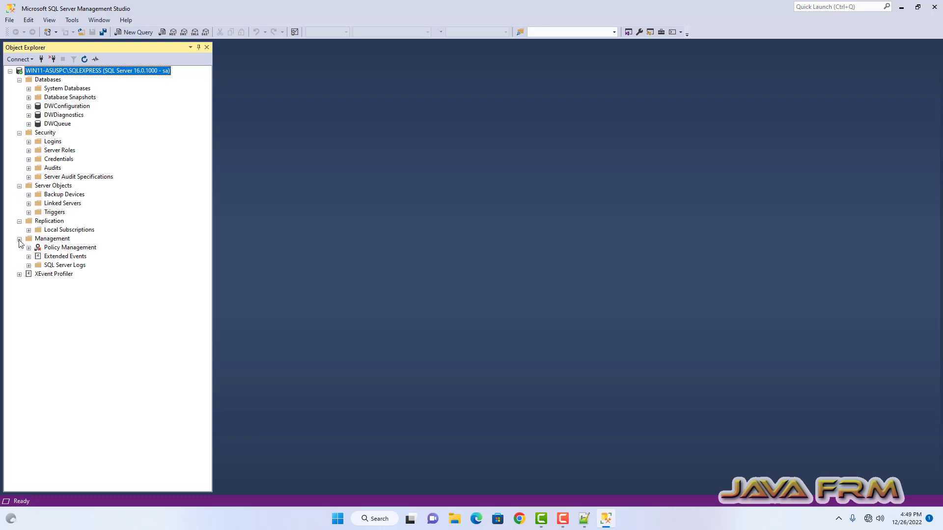
Step: Create a database named people with the default owner and file settings, widening the columns of its file list
left_click(49, 81)
right_click(49, 83)
left_click(69, 84)
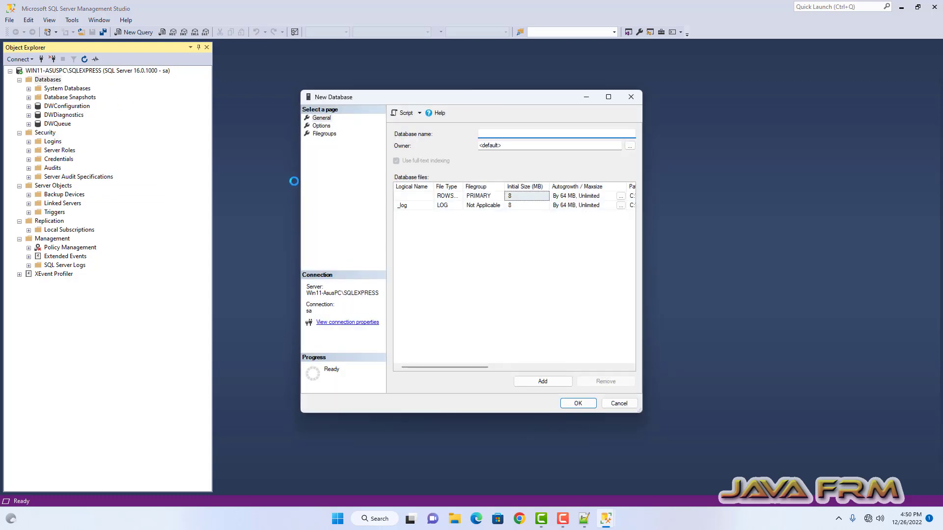
type("people")
left_click(607, 97)
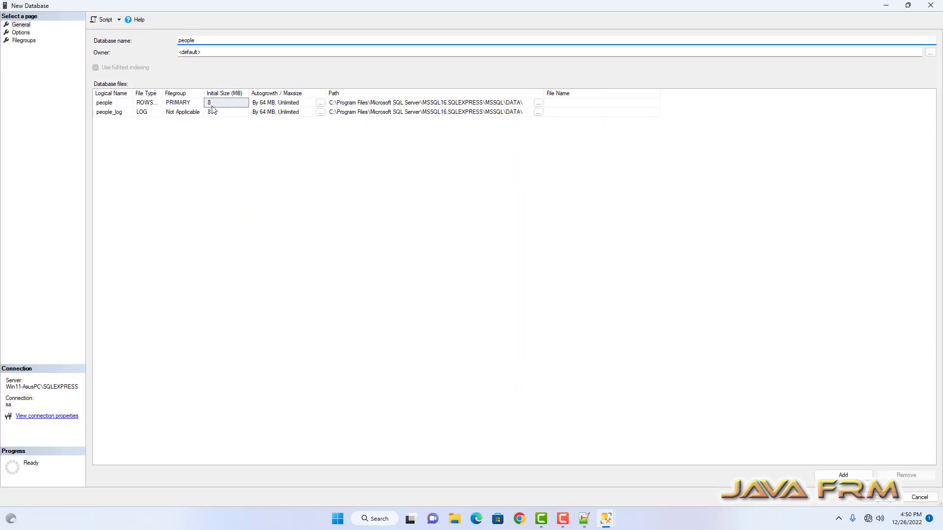
left_click_drag(204, 94, 223, 93)
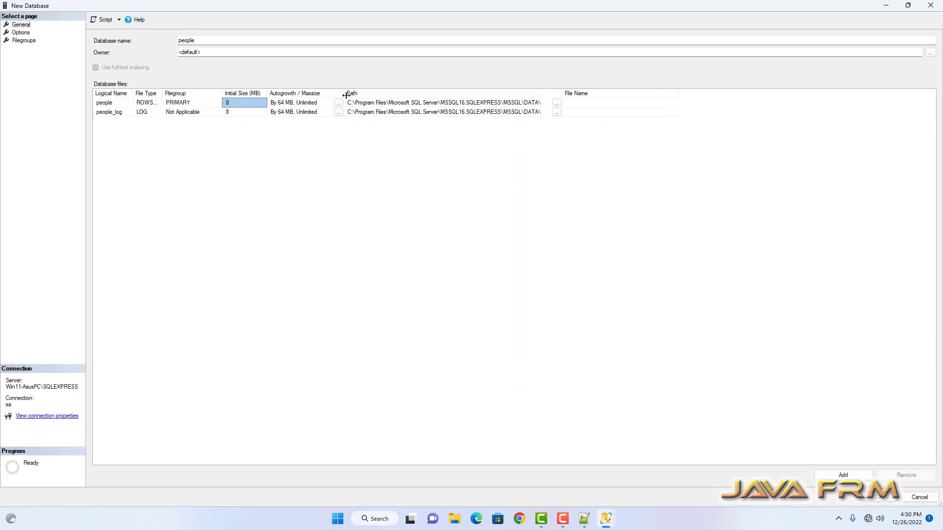
left_click_drag(344, 94, 361, 94)
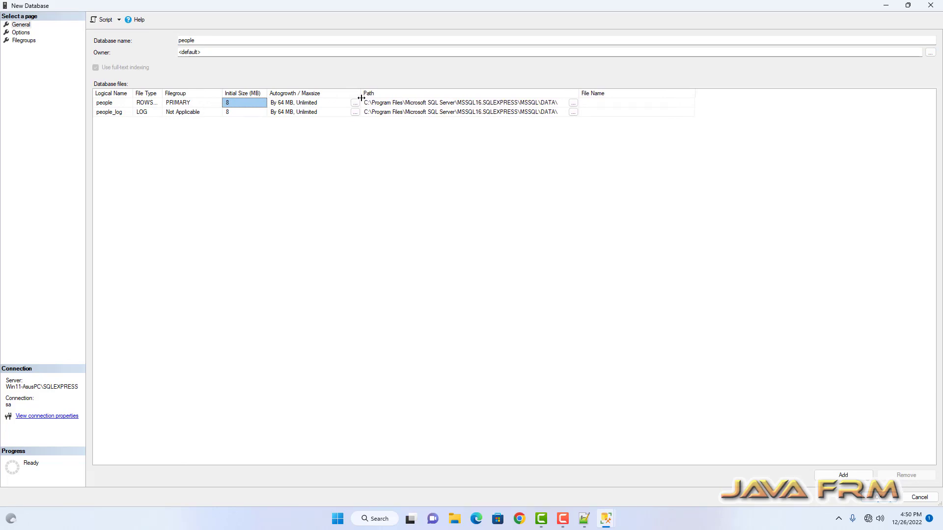
left_click_drag(579, 93, 611, 102)
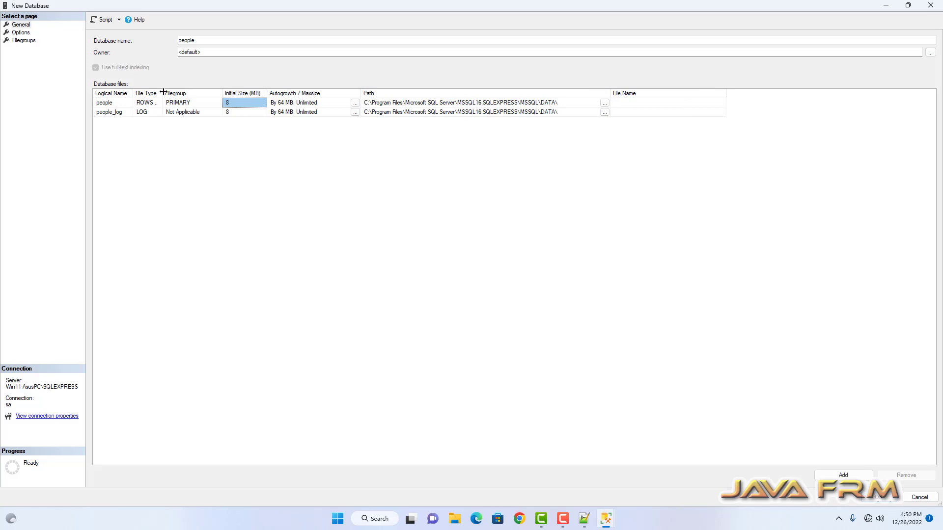
left_click_drag(164, 97, 198, 105)
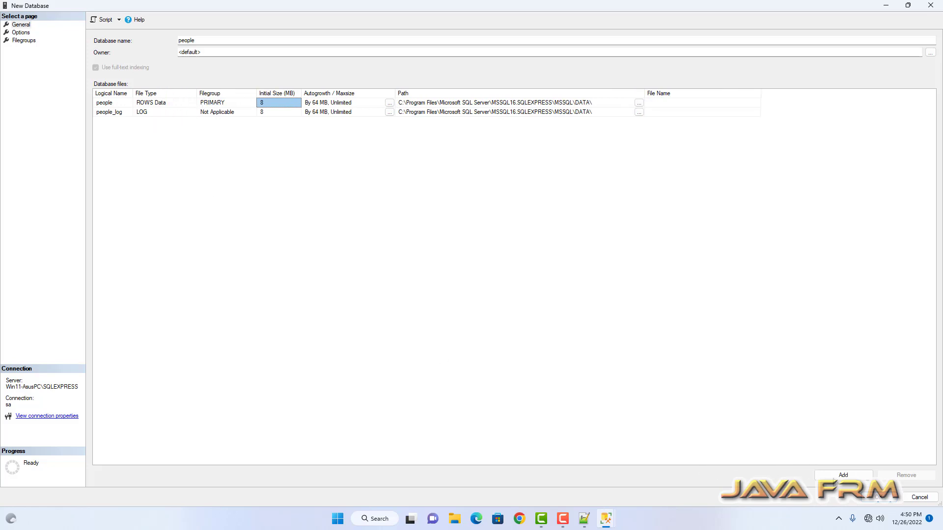
left_click(879, 499)
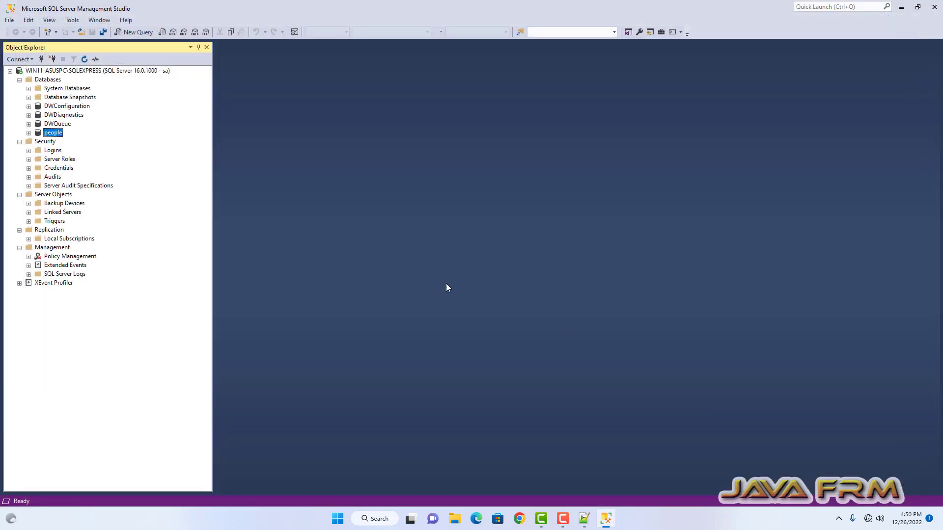
Step: Start a new standard table in the Tables folder of the people database
left_click(28, 133)
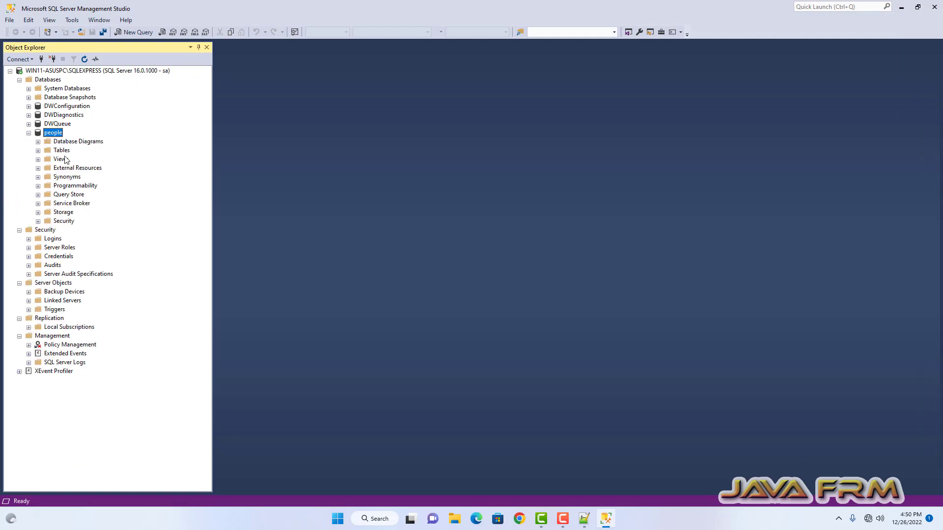
left_click(37, 151)
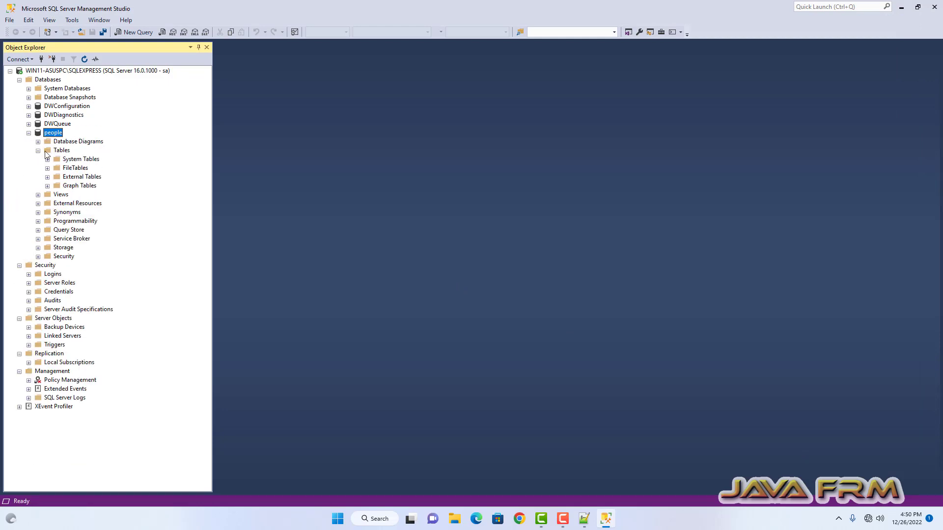
right_click(66, 152)
mouse_move(110, 159)
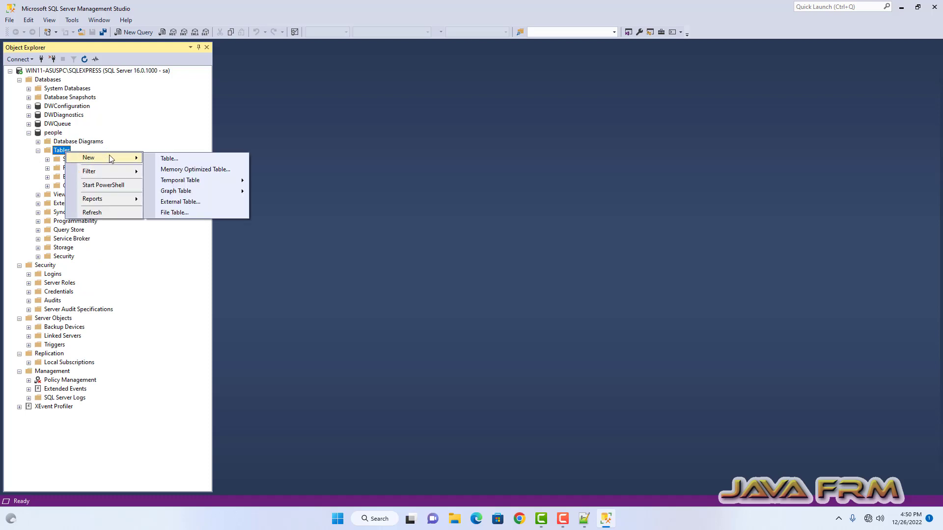
left_click(204, 164)
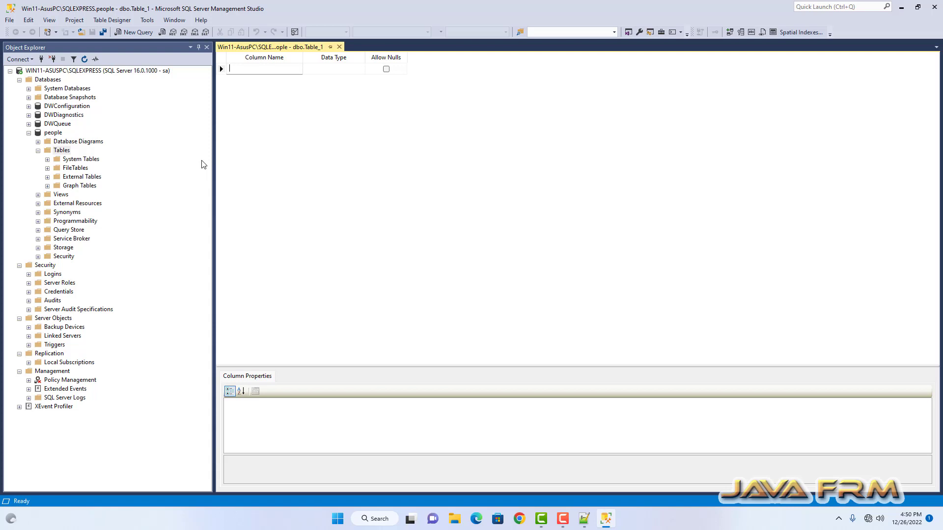
Step: Define the table's first column as name with data type varchar(50), allowing nulls
type("name")
key("Tab")
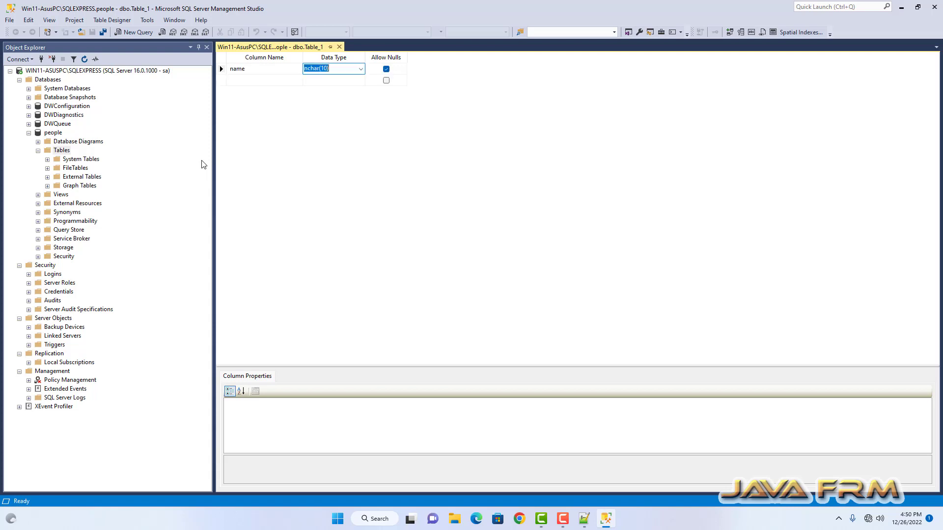
type("varchar")
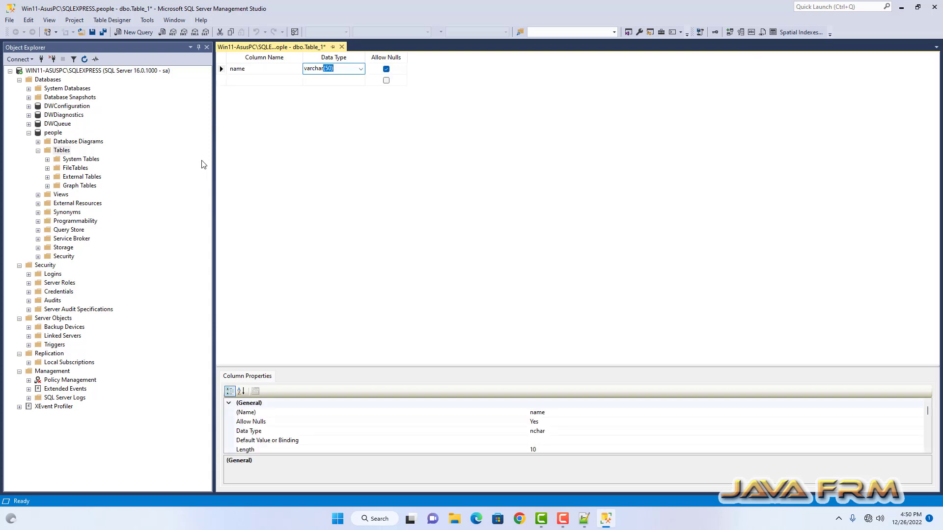
key("Tab")
key("Tab")
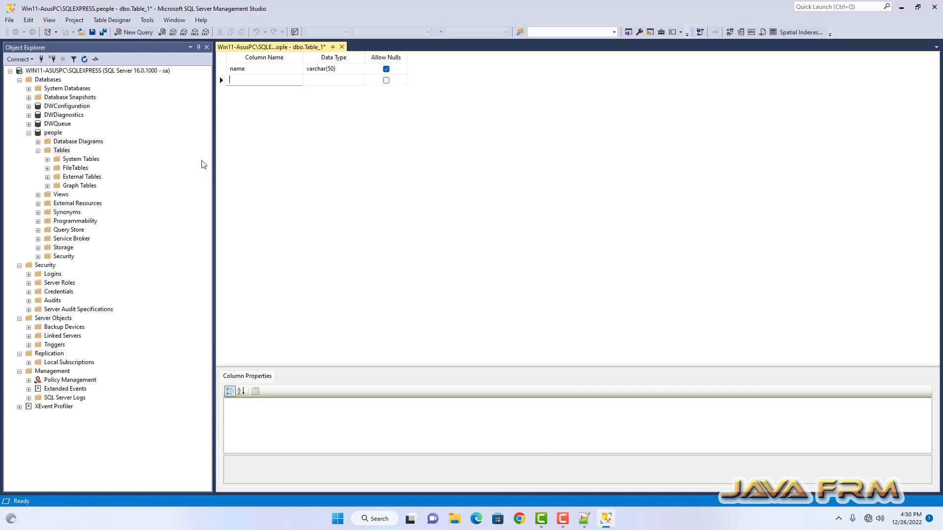
Step: Add an age column with data type tinyint, allowing nulls, and save the table as person
key("Tab")
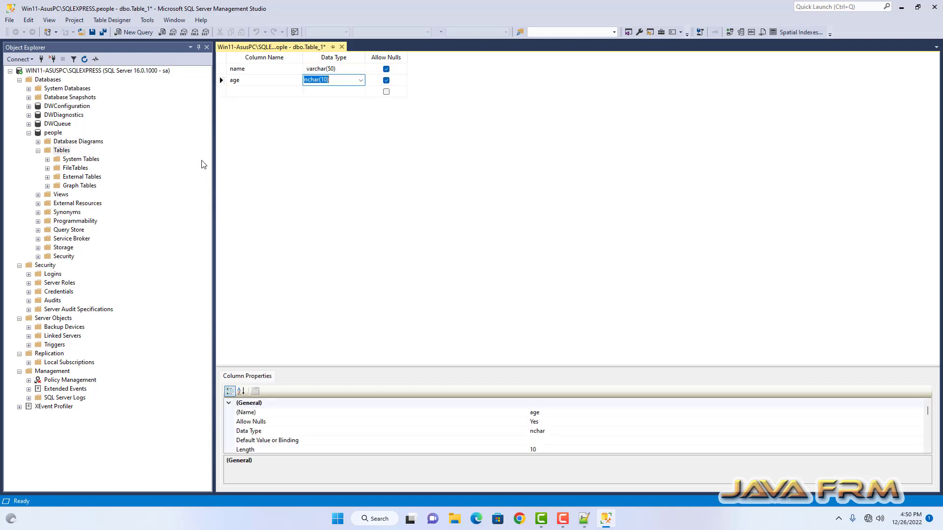
type("tinyint")
left_click(92, 33)
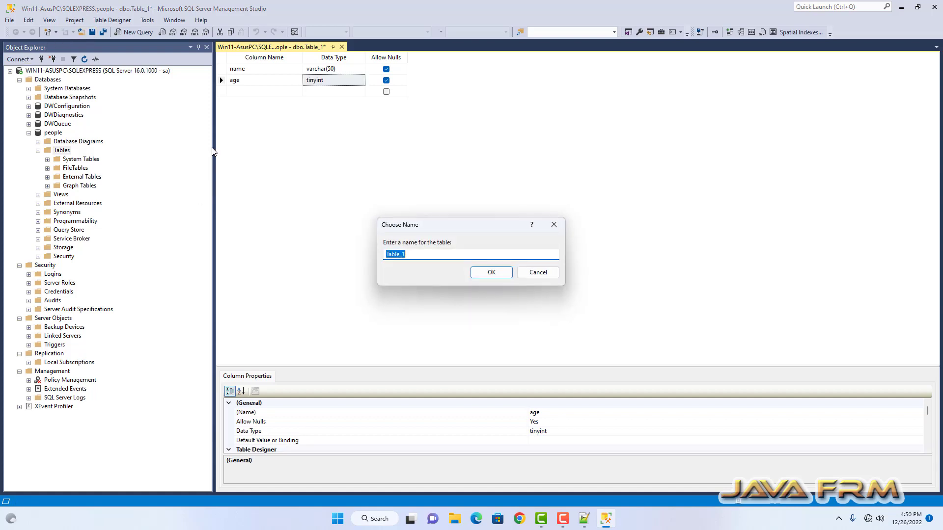
type("person")
key("Return")
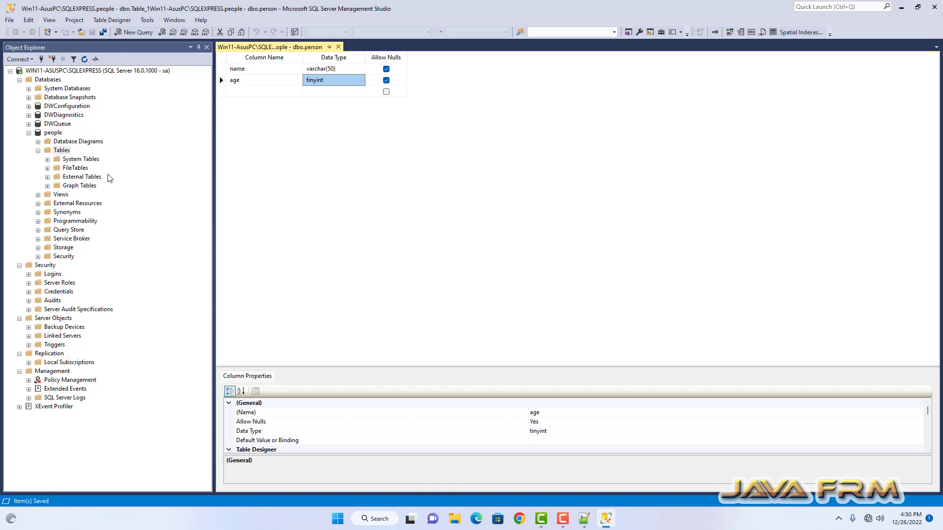
Step: Refresh the Tables folder of people and script dbo.person as an INSERT statement in a new query editor window
right_click(61, 150)
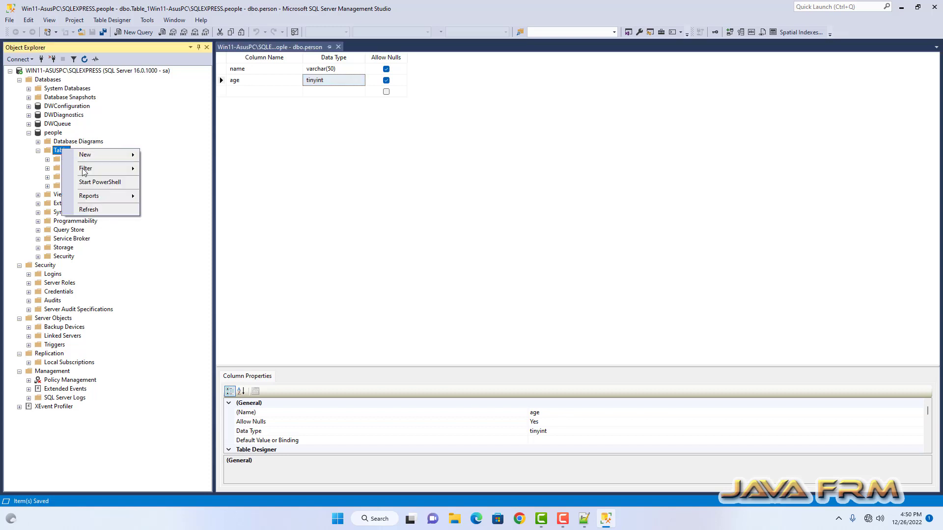
left_click(100, 209)
left_click(87, 197)
right_click(88, 196)
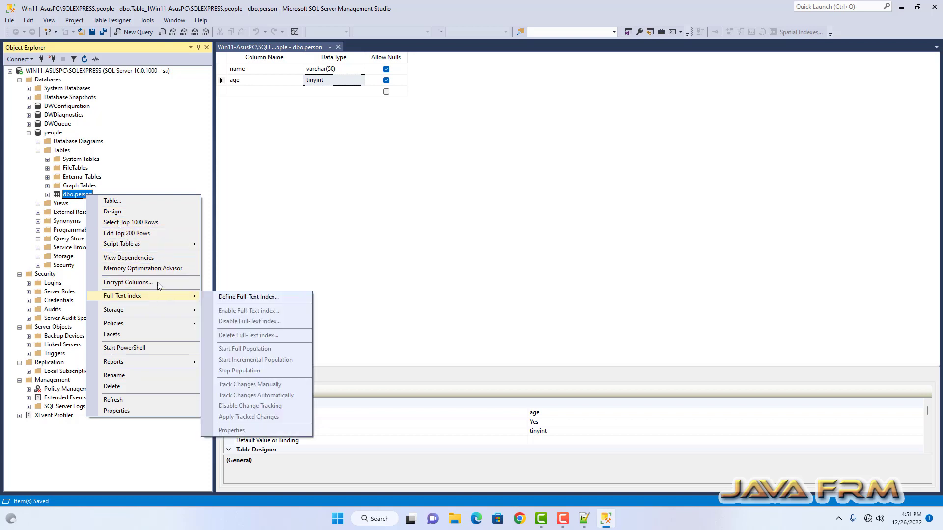
mouse_move(162, 246)
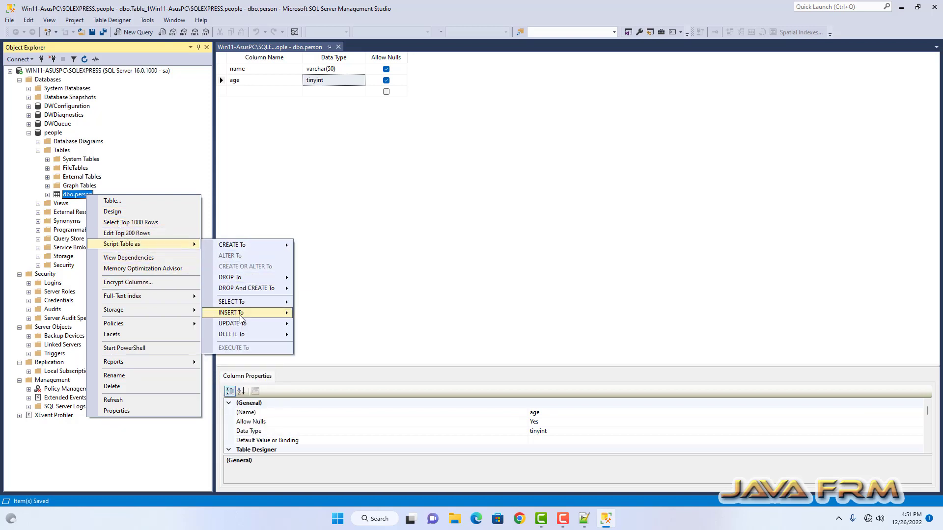
mouse_move(240, 314)
left_click(330, 317)
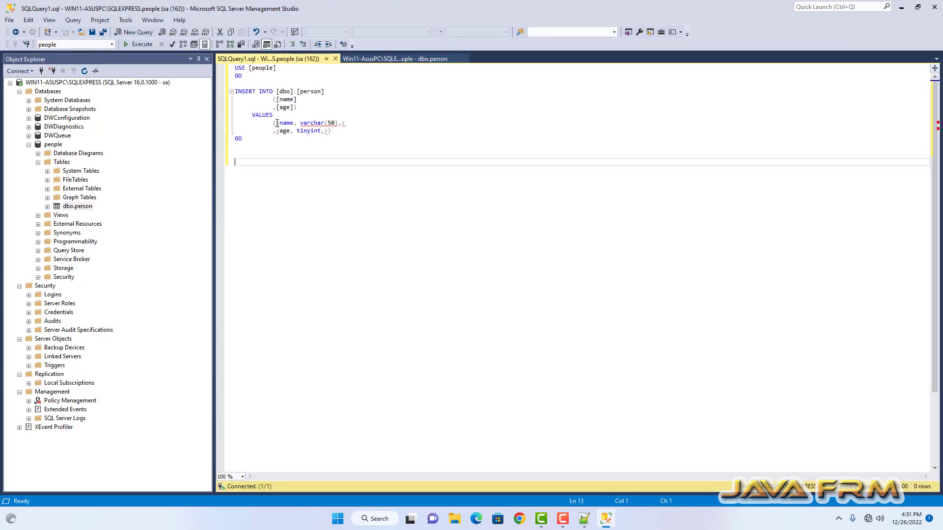
Step: Replace the name and age placeholders in the INSERT statement's VALUES clause with 'javafrm' and 22
left_click_drag(277, 123, 349, 123)
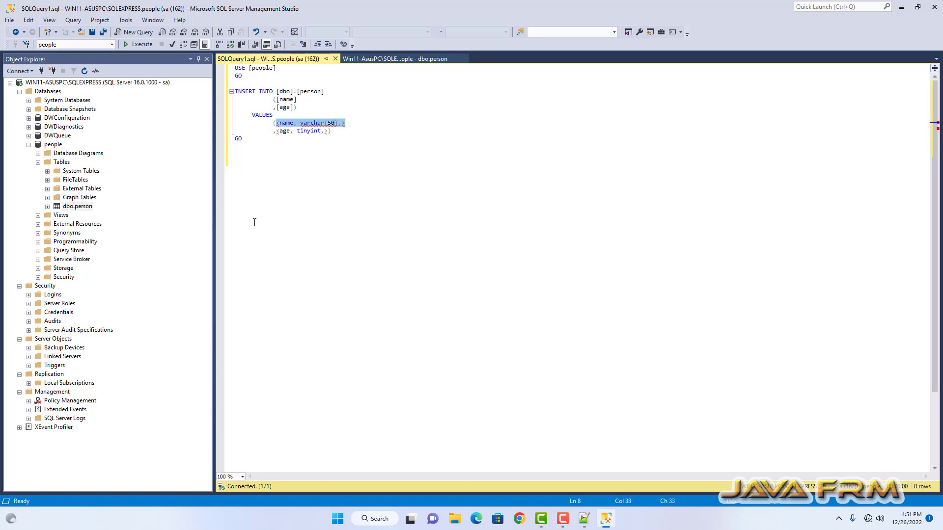
type("'javafrm',")
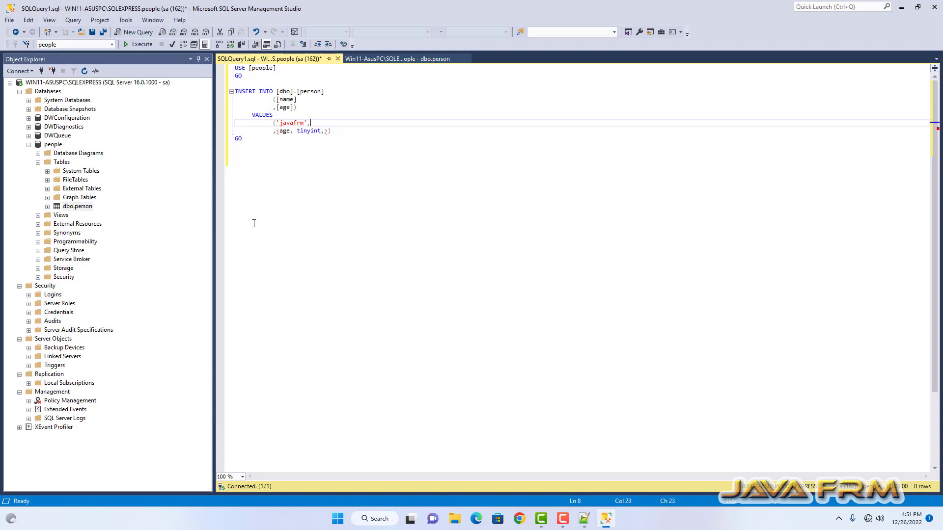
key("Delete")
key("Delete")
key("Delete")
key("Delete")
key("Delete")
key("Delete")
key("Delete")
key("Delete")
key("Delete")
key("Delete")
key("Delete")
key("Delete")
key("Delete")
key("Delete")
key("Delete")
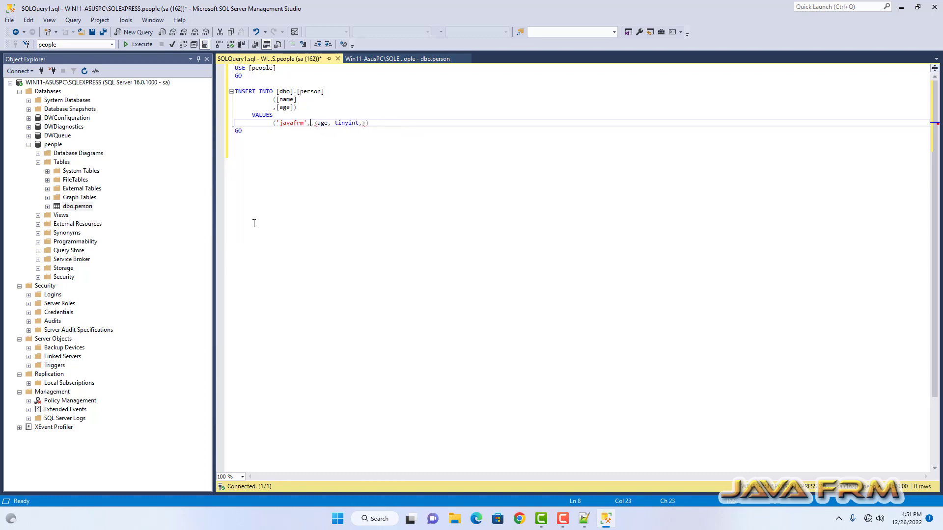
key("Delete")
key("Delete")
key("Delete")
key("Delete")
key("Delete")
key("Delete")
key("Delete")
key("Delete")
key("Delete")
key("Delete")
key("Delete")
key("Delete")
type("22")
Step: Execute the whole INSERT script, from the USE statement to the final GO
left_click(335, 122)
left_click_drag(278, 138, 173, 64)
left_click(139, 45)
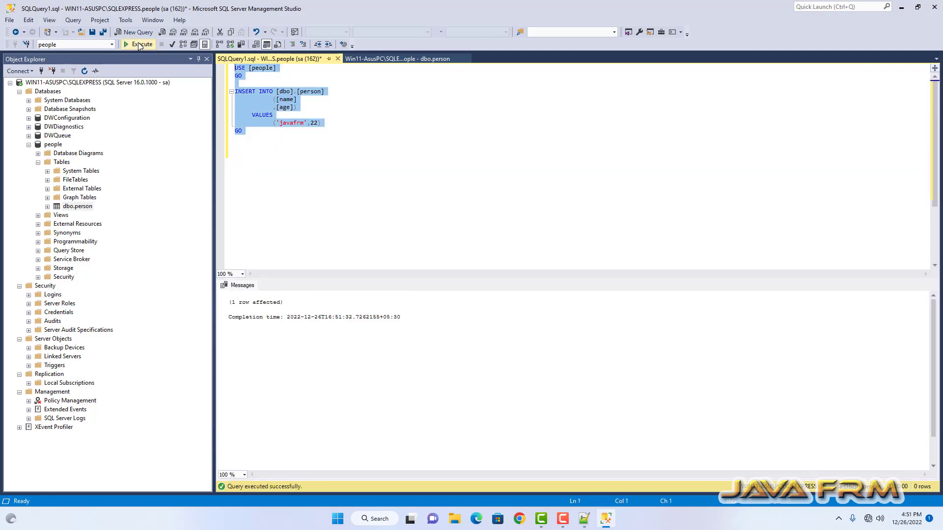
Step: Query the top 1000 rows of dbo.person and check the inserted record in the results
right_click(74, 207)
mouse_move(125, 253)
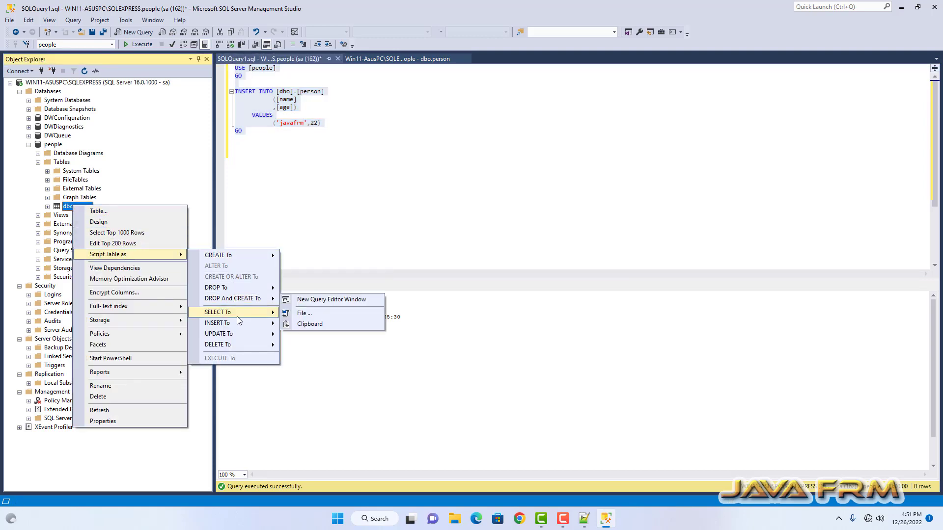
left_click(124, 234)
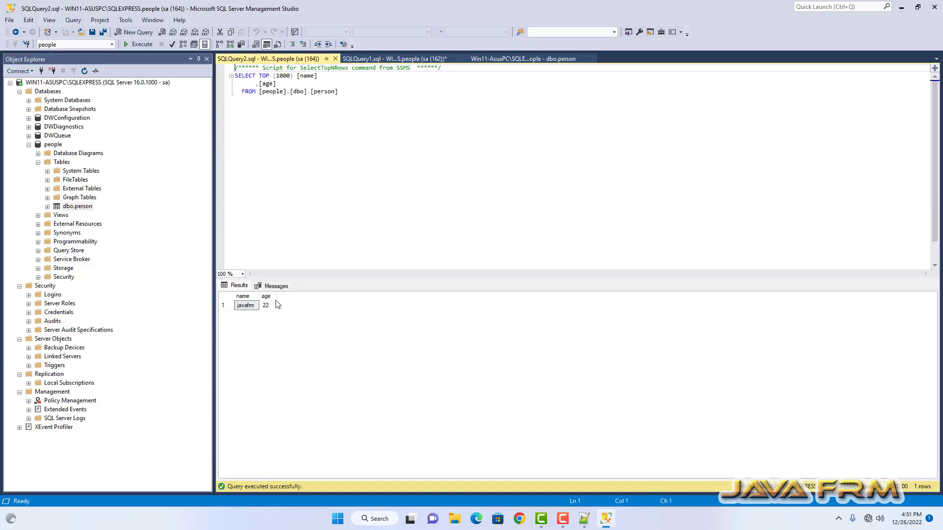
left_click(255, 309)
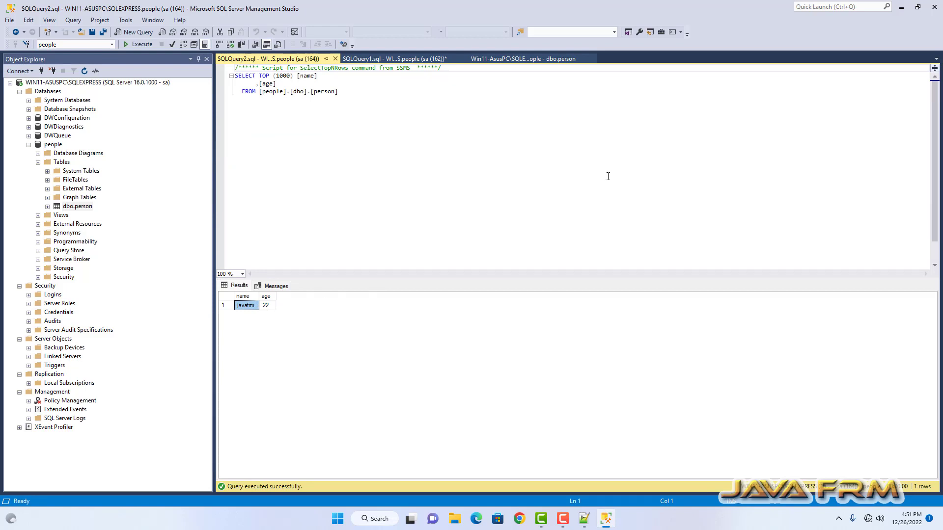
Step: Minimize the current window, then find and open Command Prompt and maximize it
left_click(903, 7)
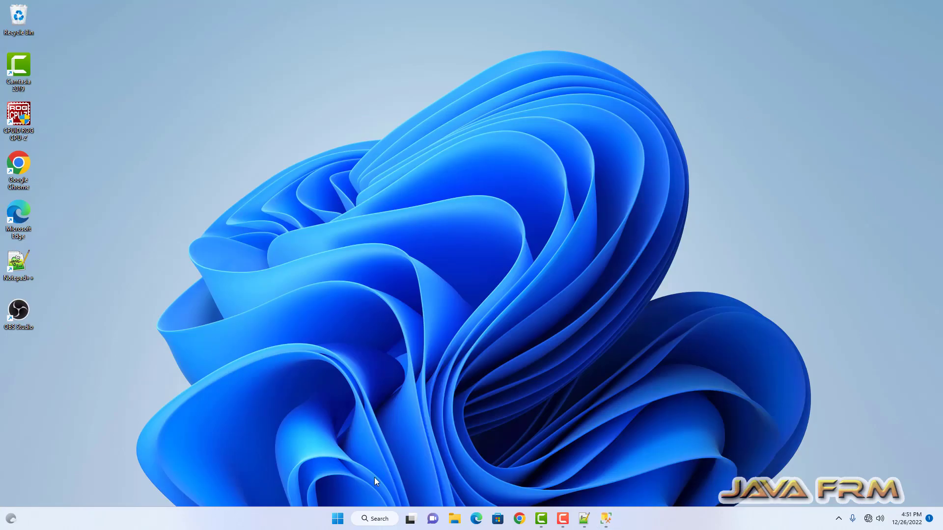
left_click(336, 523)
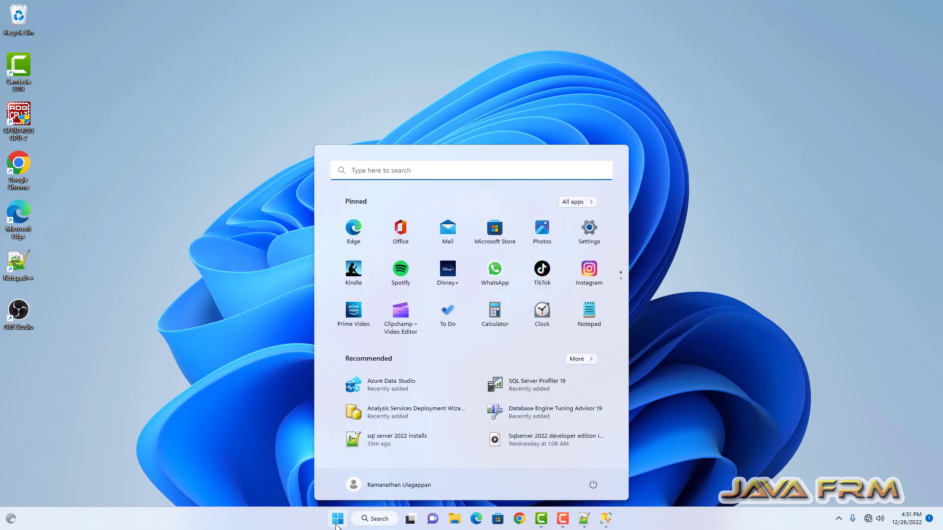
type("comm")
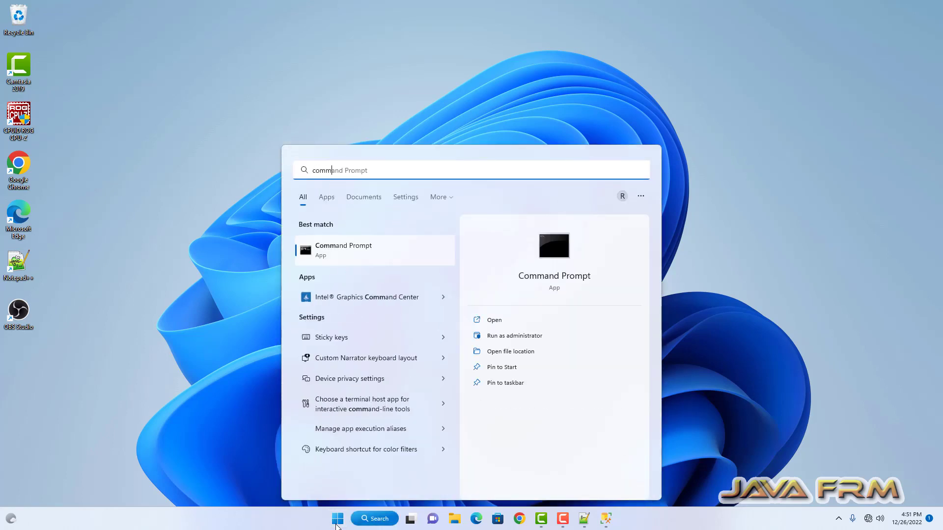
left_click(405, 248)
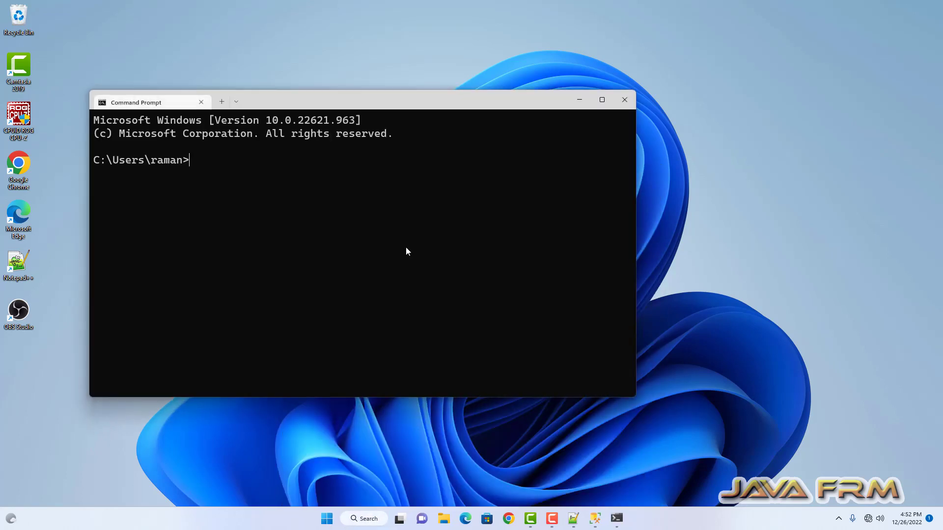
left_click(603, 100)
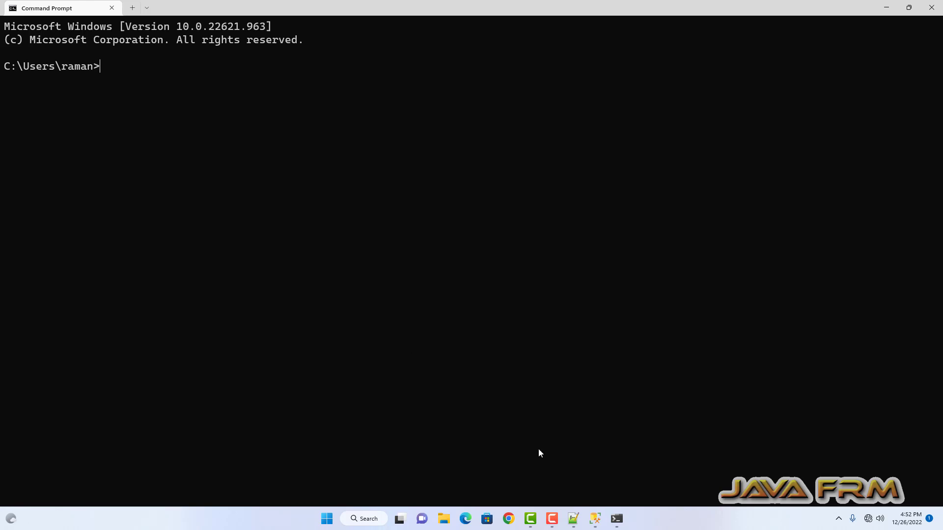
Step: Copy the sqlcmd login command, including the sa password, from the Notepad++ notes and paste it into Command Prompt
left_click(573, 518)
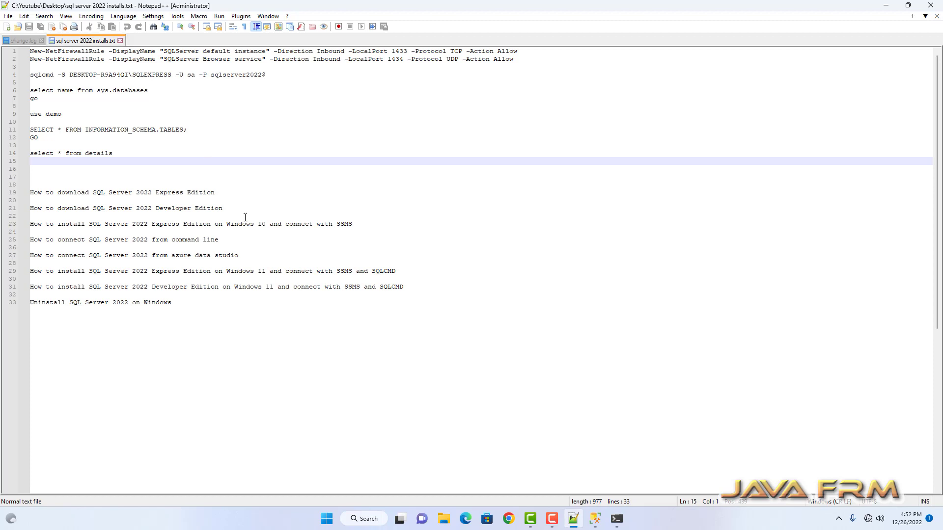
left_click(272, 73)
key("shift+Home")
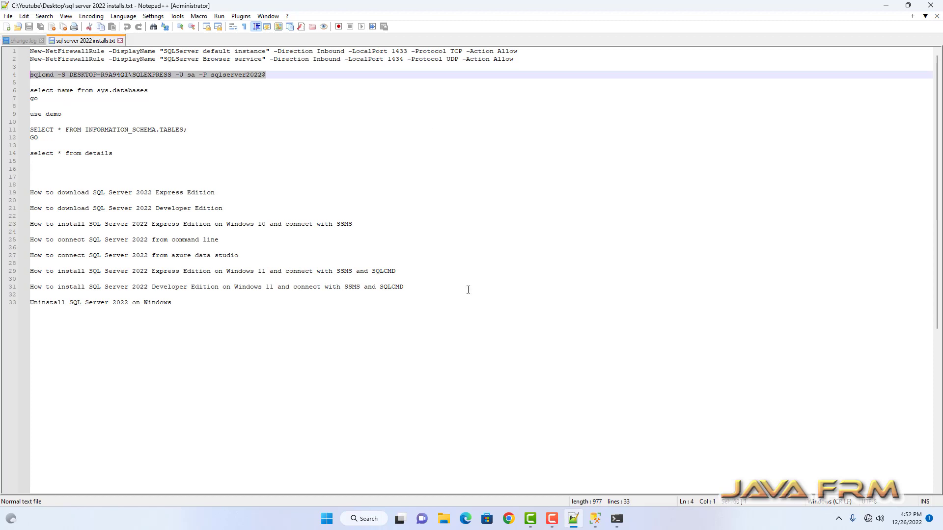
key("ctrl+c")
left_click(616, 519)
key("ctrl+v")
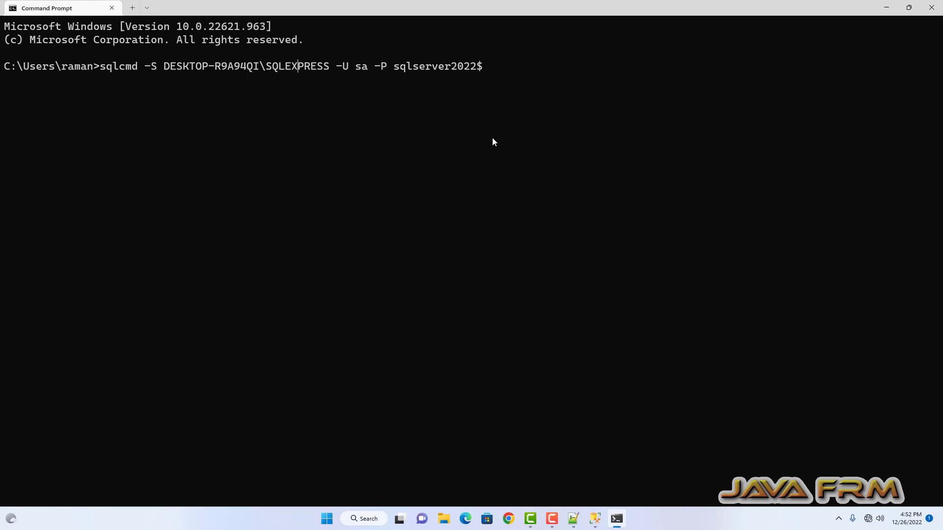
Step: Change the server in the sqlcmd command to WIN11-ASUSPC\SQLEXPRESS, checking the name in Management Studio, and run it to connect as sa
key("BackSpace")
key("BackSpace")
key("BackSpace")
key("BackSpace")
key("BackSpace")
key("BackSpace")
key("BackSpace")
key("BackSpace")
key("BackSpace")
key("BackSpace")
key("BackSpace")
key("BackSpace")
key("BackSpace")
key("BackSpace")
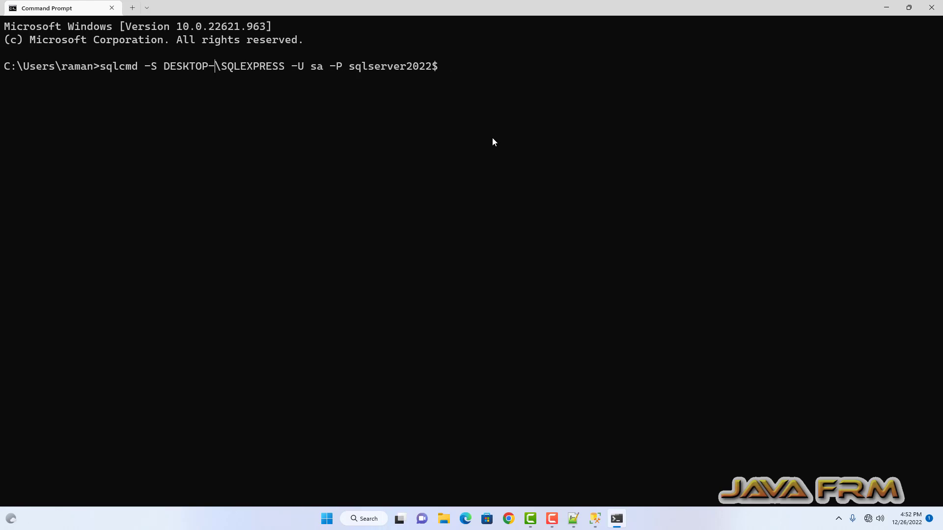
key("BackSpace")
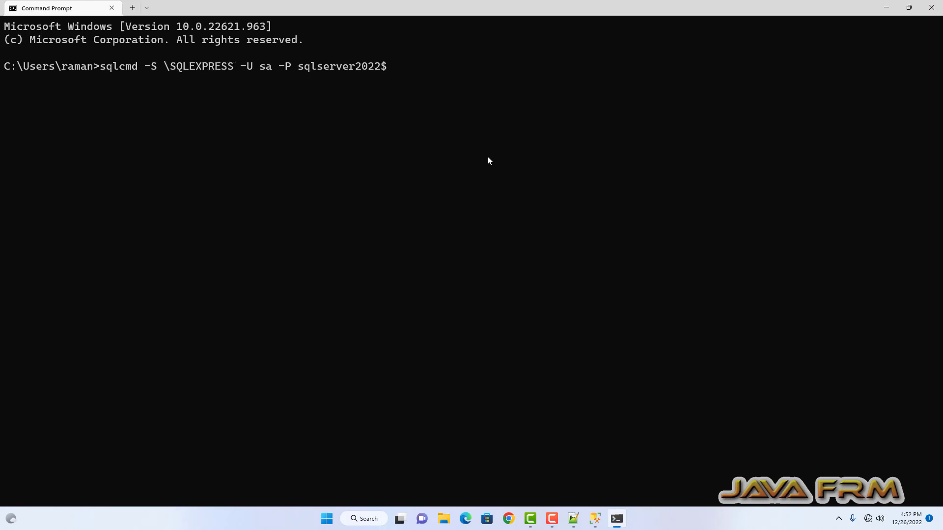
left_click(598, 520)
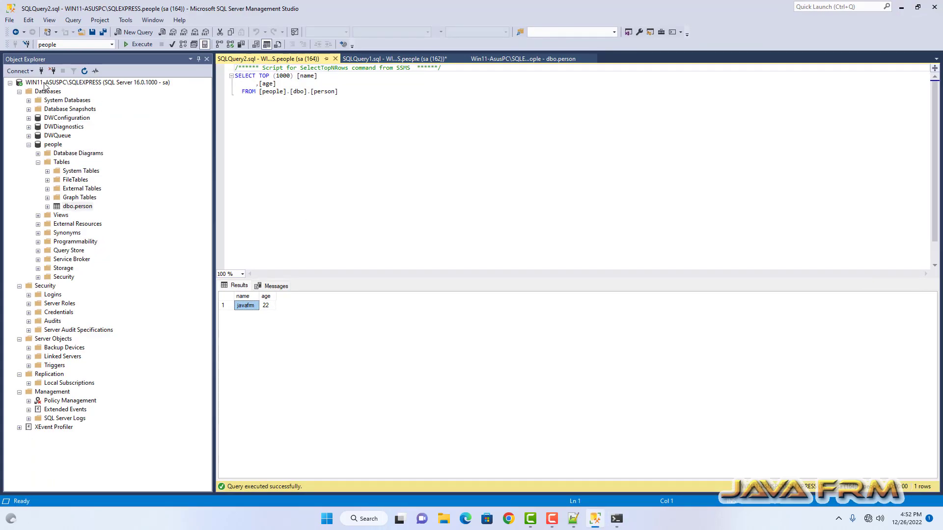
left_click(900, 7)
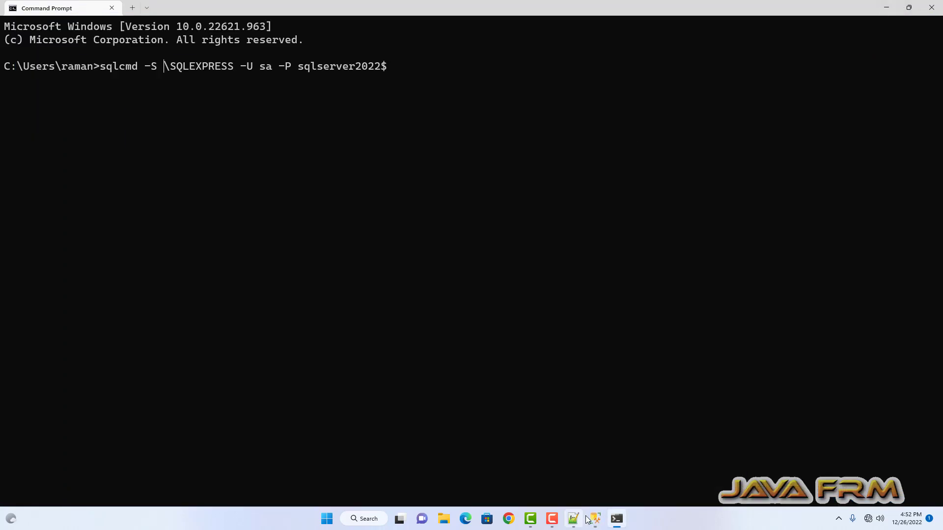
mouse_move(616, 524)
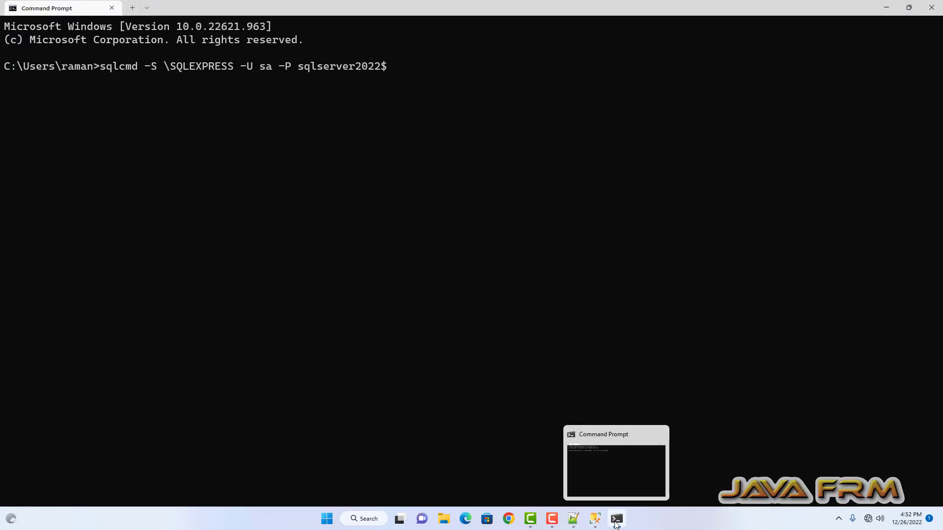
left_click(329, 185)
type("WIN")
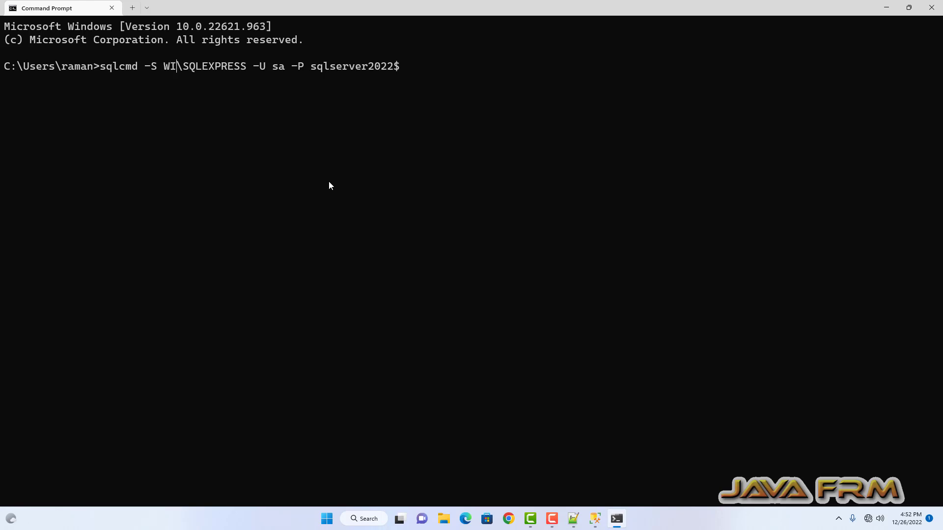
type("11-")
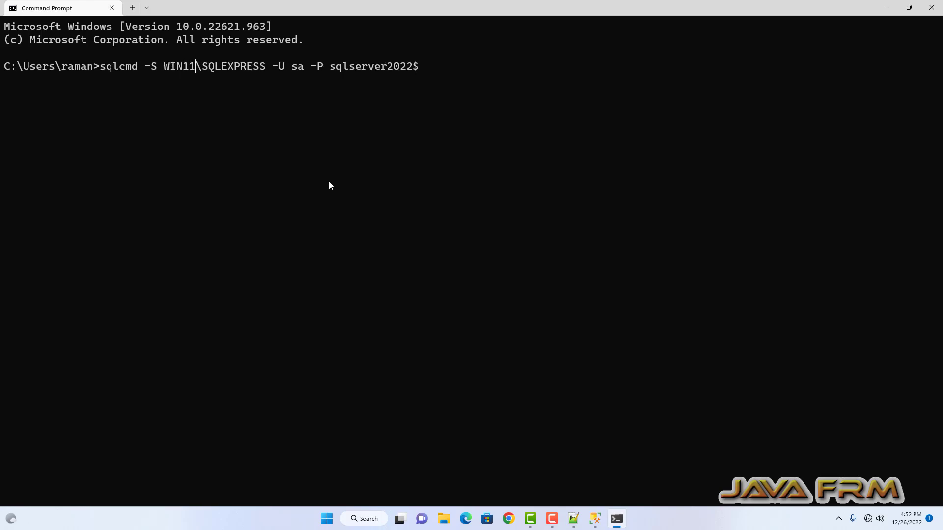
type("ASUSPC")
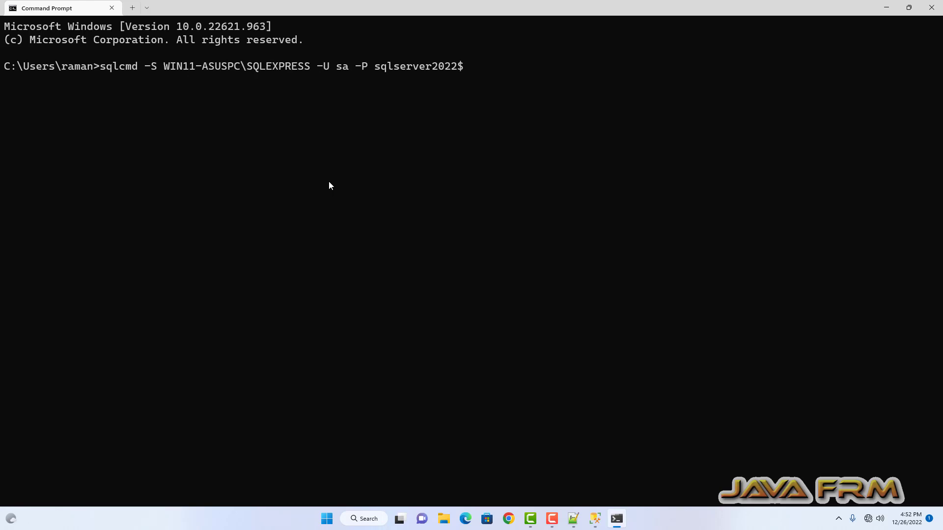
key("Return")
key("Return")
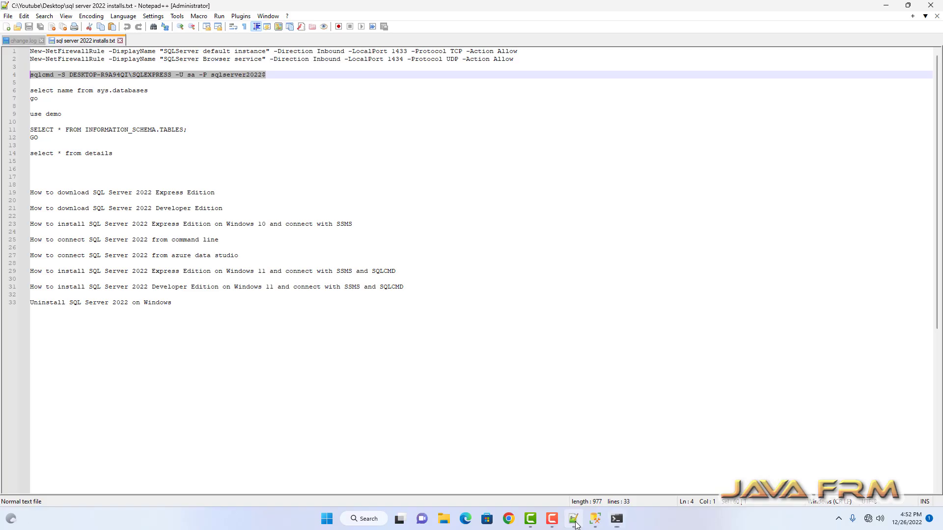
Step: Copy the "select name from sys.databases" query with go from the Notepad++ notes and run it in the Command Prompt sqlcmd session
left_click(573, 518)
left_click(97, 106)
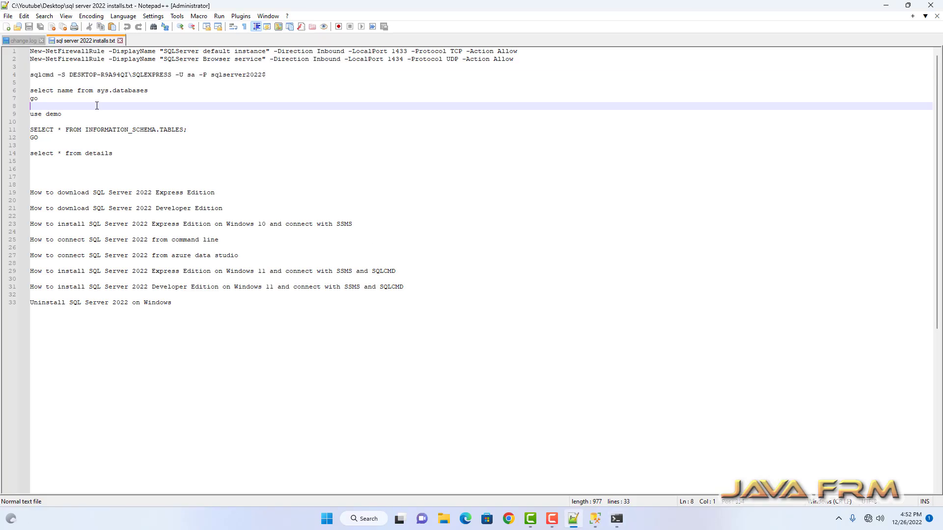
left_click_drag(41, 98, 31, 91)
right_click(35, 93)
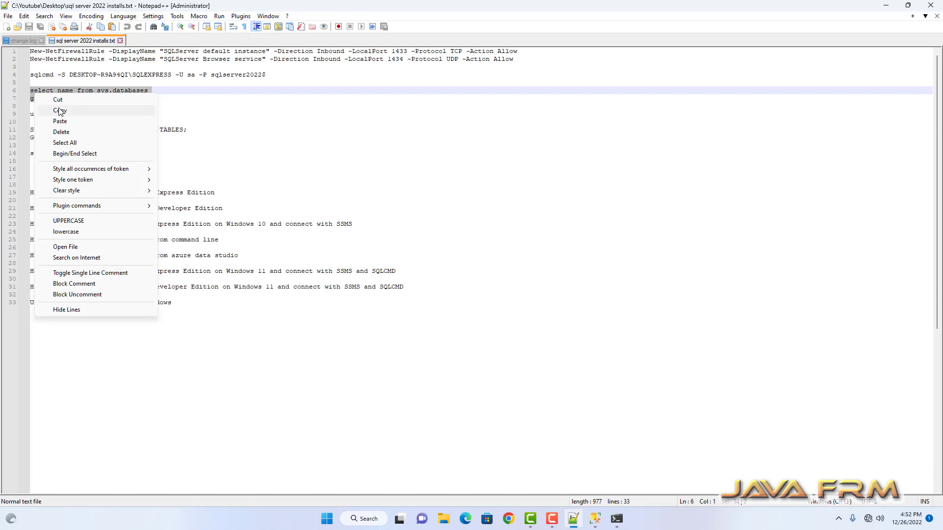
left_click(60, 110)
left_click(617, 519)
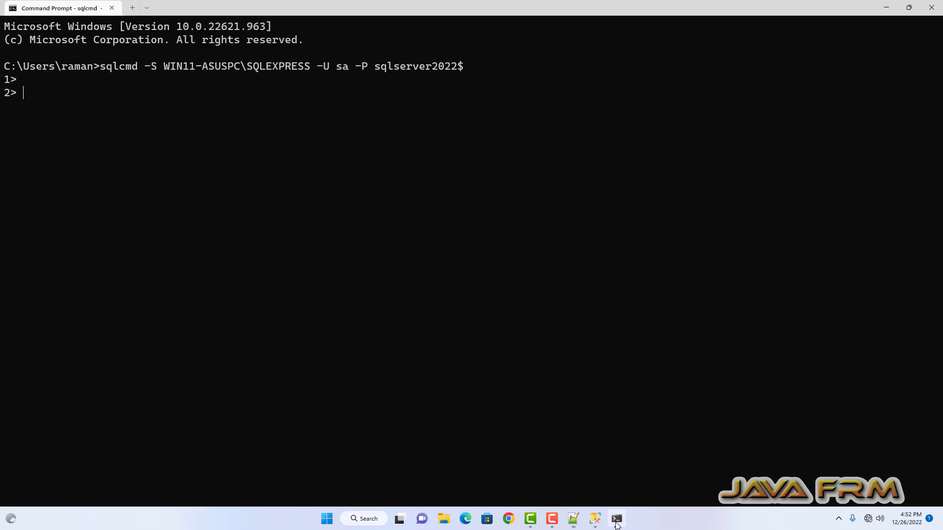
right_click(184, 119)
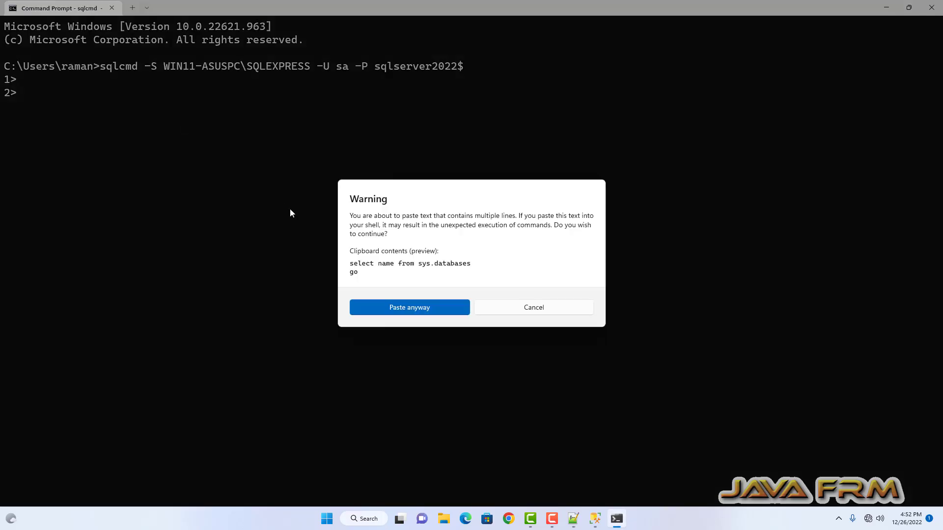
left_click(421, 310)
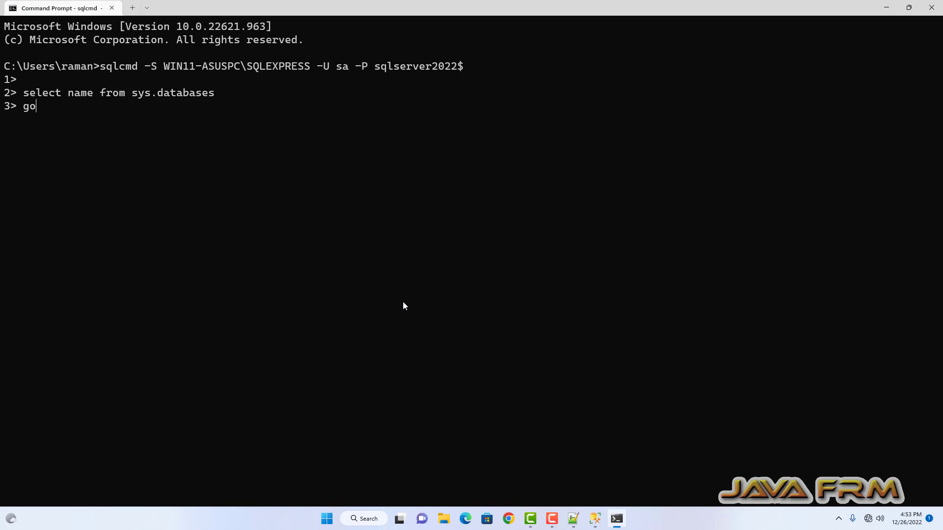
key("Return")
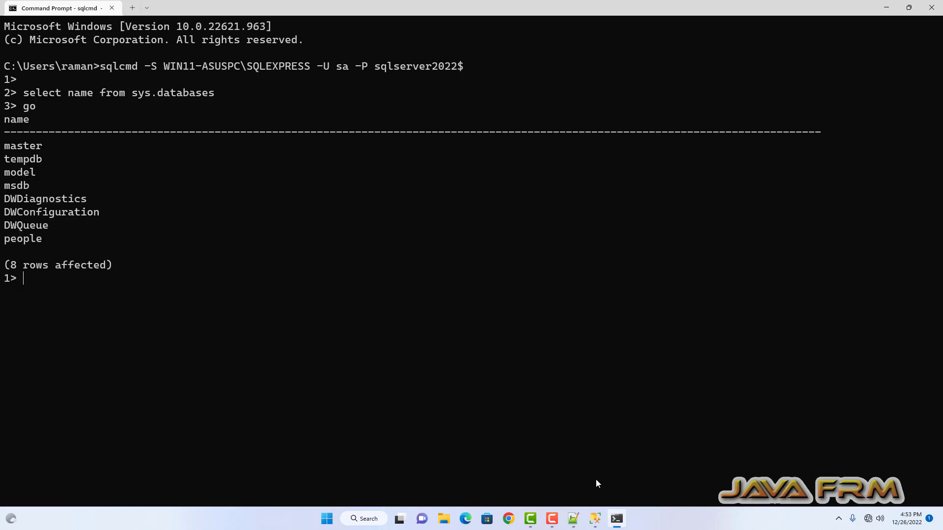
Step: Switch the sqlcmd session to the people database with "use people" and go
left_click(573, 519)
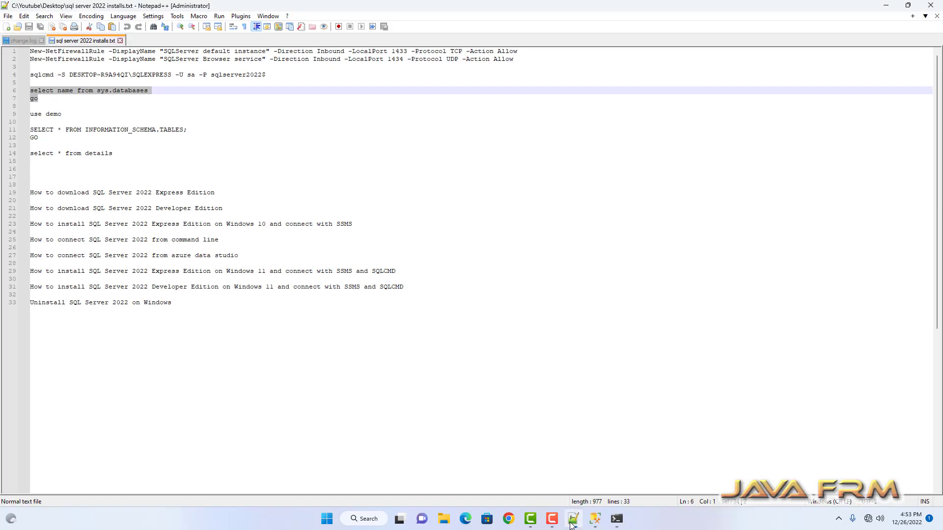
left_click(571, 524)
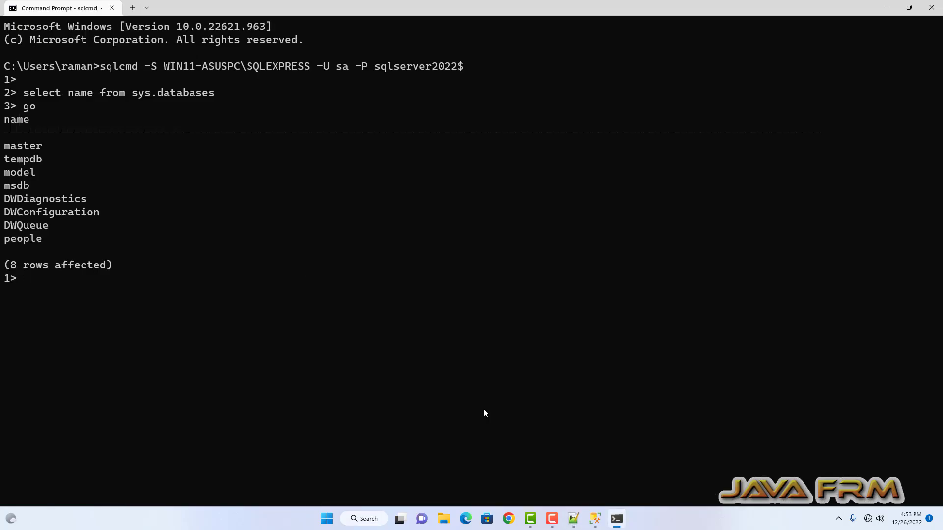
type("use people")
key("Return")
type("go")
key("Return")
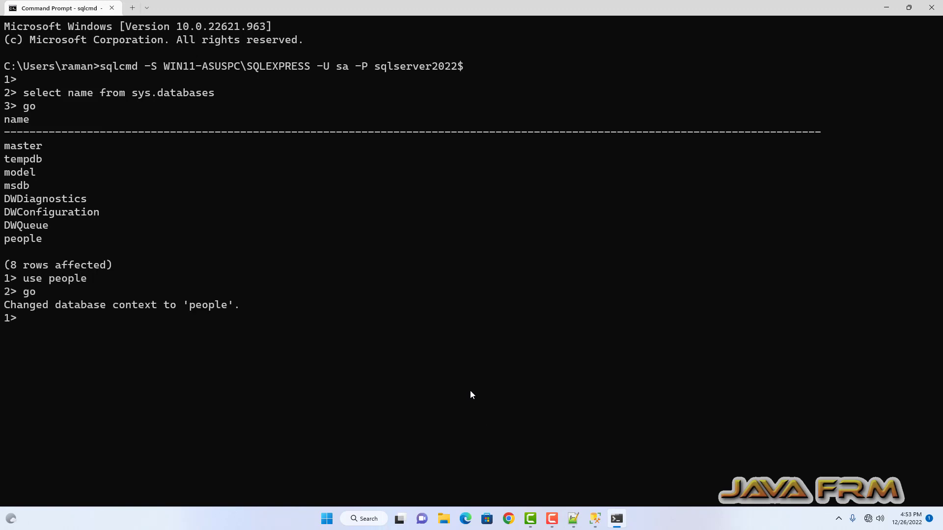
Step: Copy "SELECT * FROM INFORMATION_SCHEMA.TABLES;" with GO from the Notepad++ notes and run it in sqlcmd to list the database's tables
left_click(573, 518)
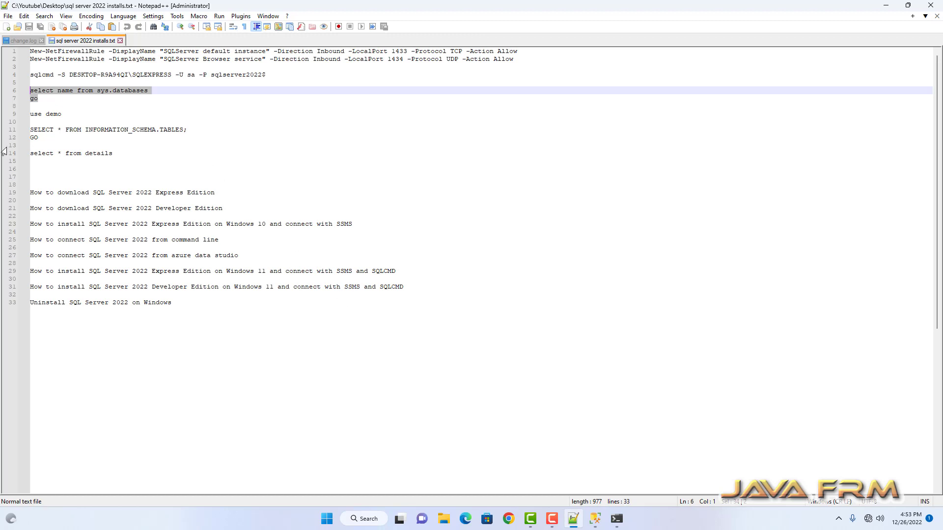
left_click_drag(47, 138, 17, 130)
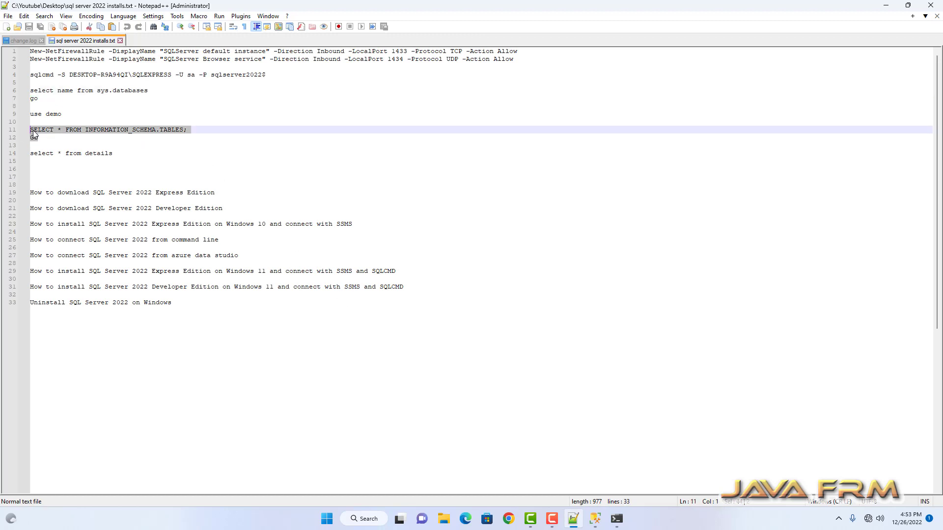
right_click(32, 131)
left_click(69, 148)
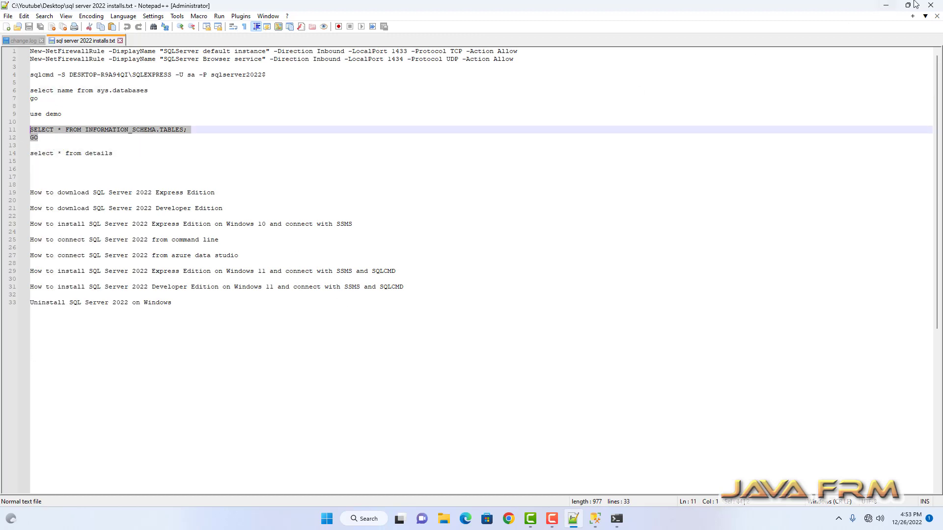
left_click(886, 6)
right_click(123, 353)
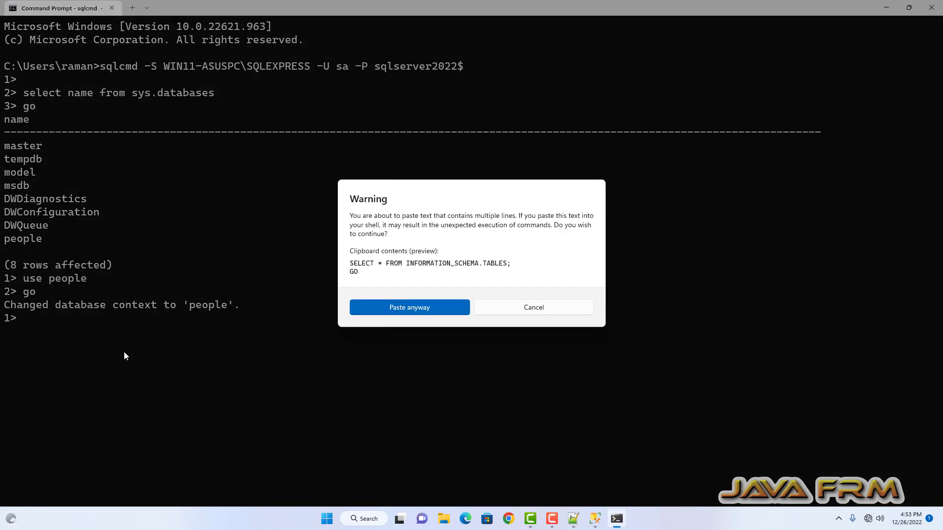
left_click(406, 311)
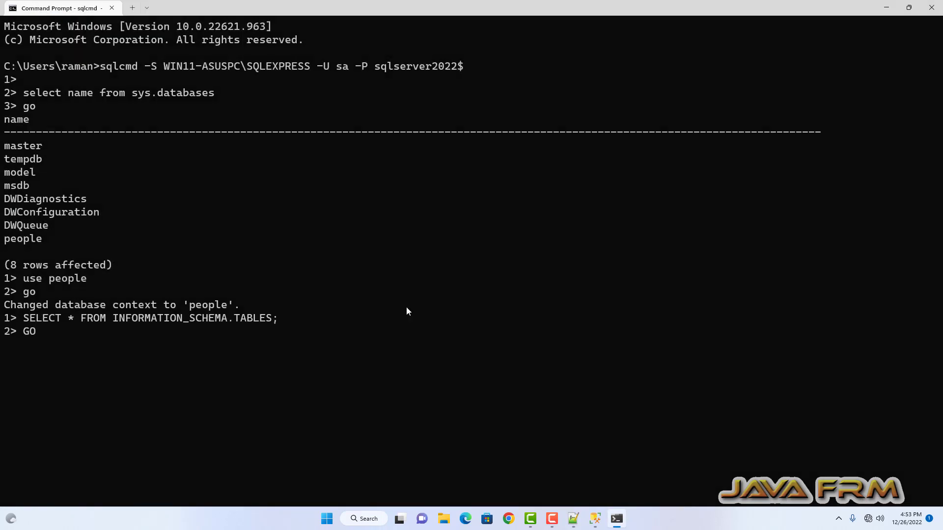
key("Return")
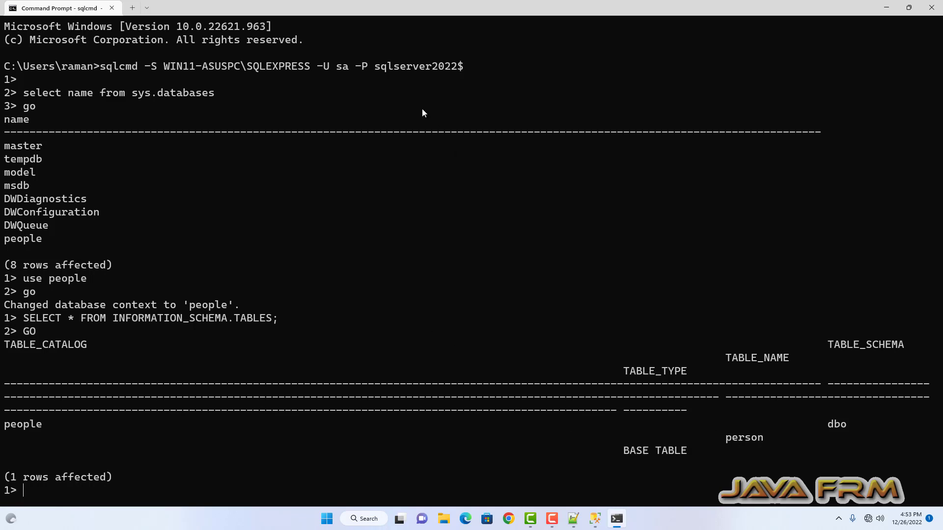
Step: Query all rows of the person table in sqlcmd with "select * from person" and go
type("select * from person")
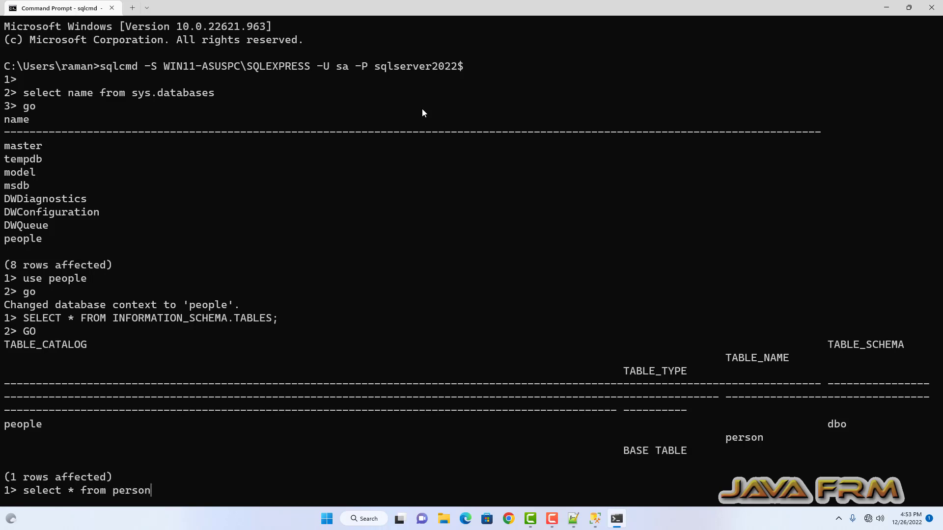
key("Return")
type("go")
key("Return")
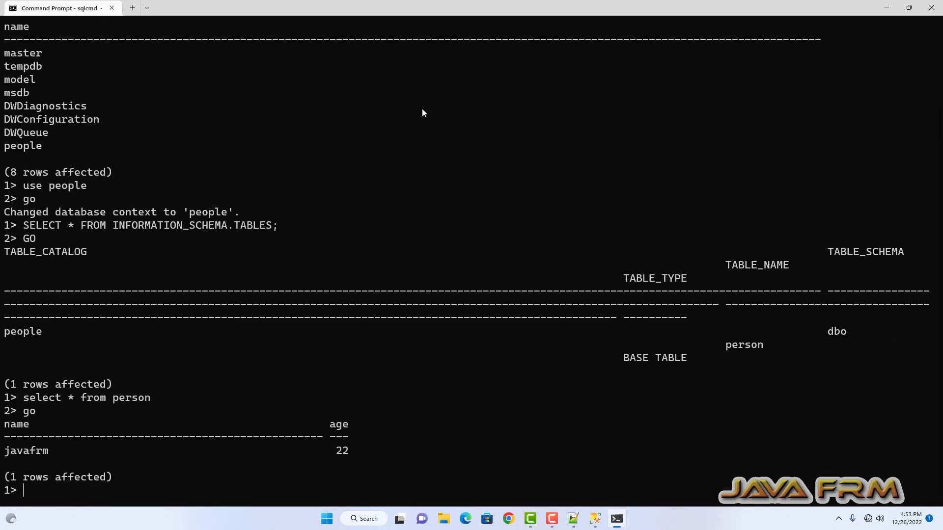
Step: Insert a new row into the person table with a person's name and age 22, and execute it with go
type("insert into person values")
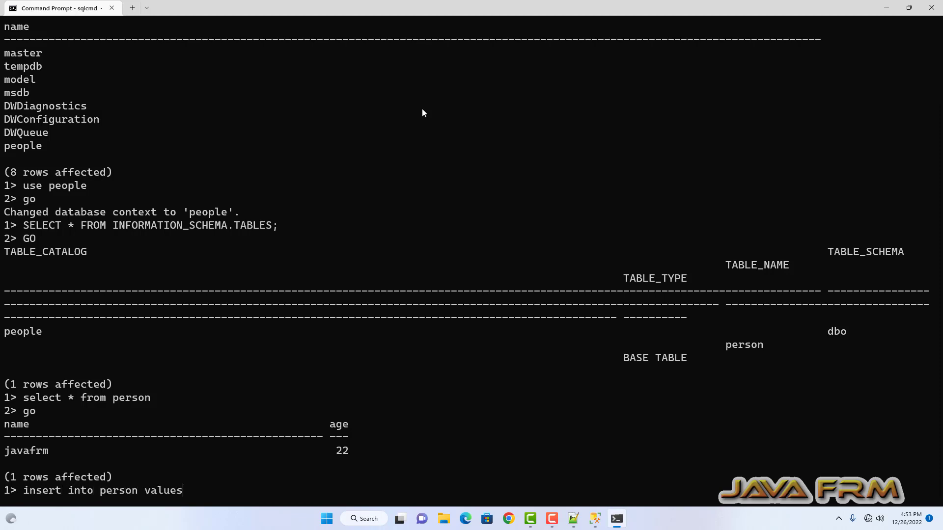
type(" ('ramanathan',22")
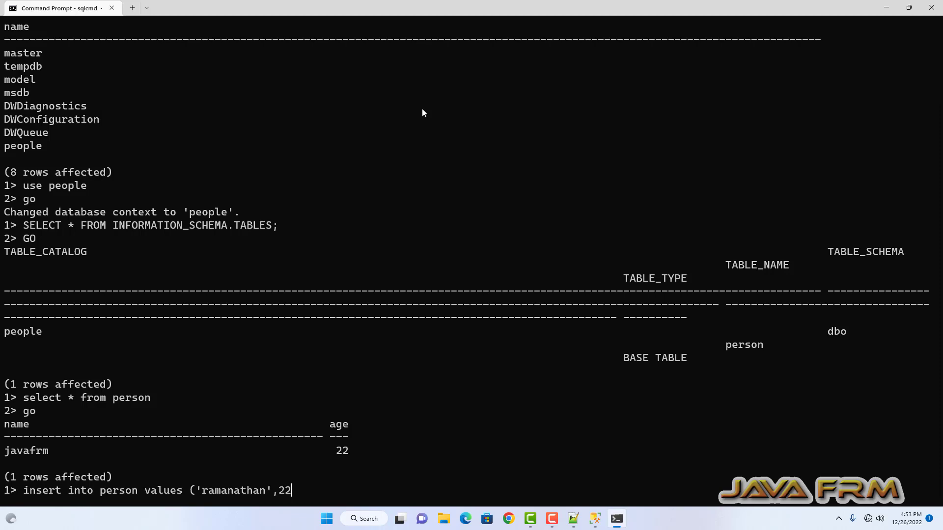
type(");")
key("Return")
type("go")
key("Return")
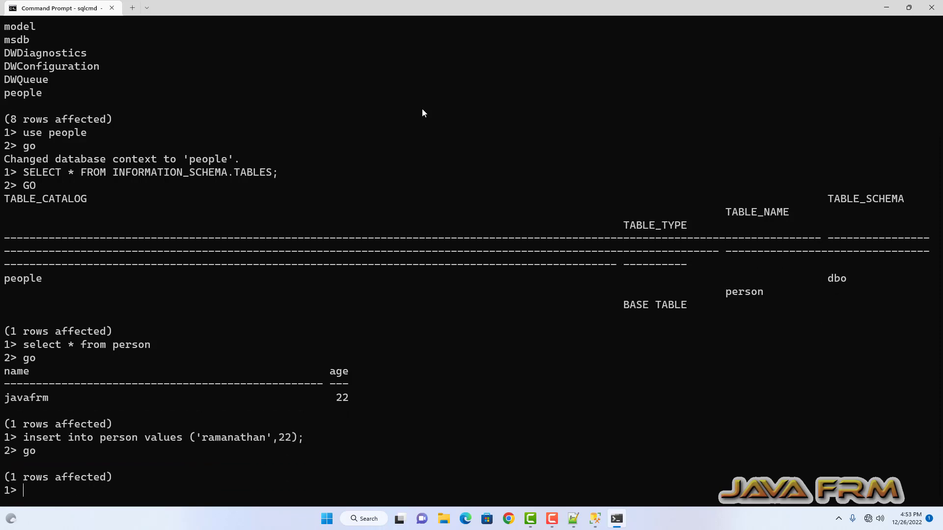
Step: Run "select * from person;" again to check the inserted row, and review the session's output
type("sle")
key("BackSpace")
key("BackSpace")
type("elect * from person")
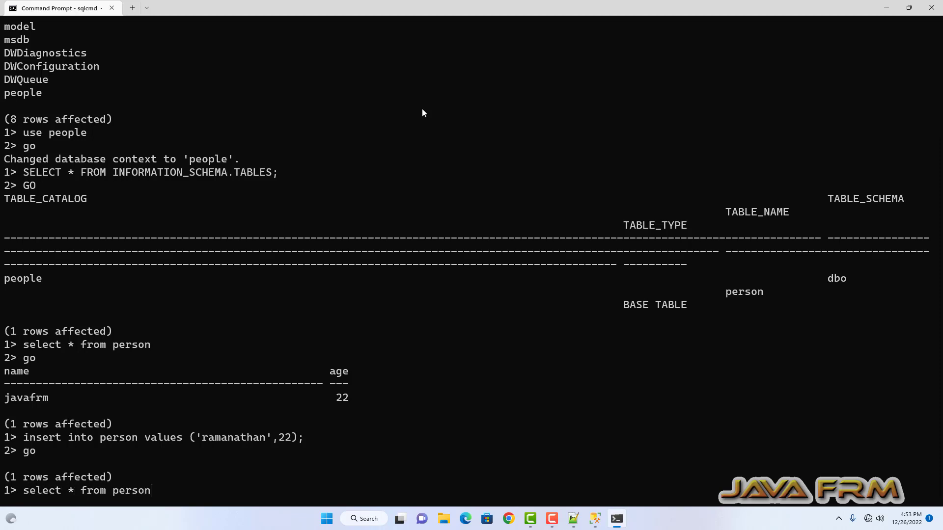
type(";")
key("Return")
type("go")
key("Return")
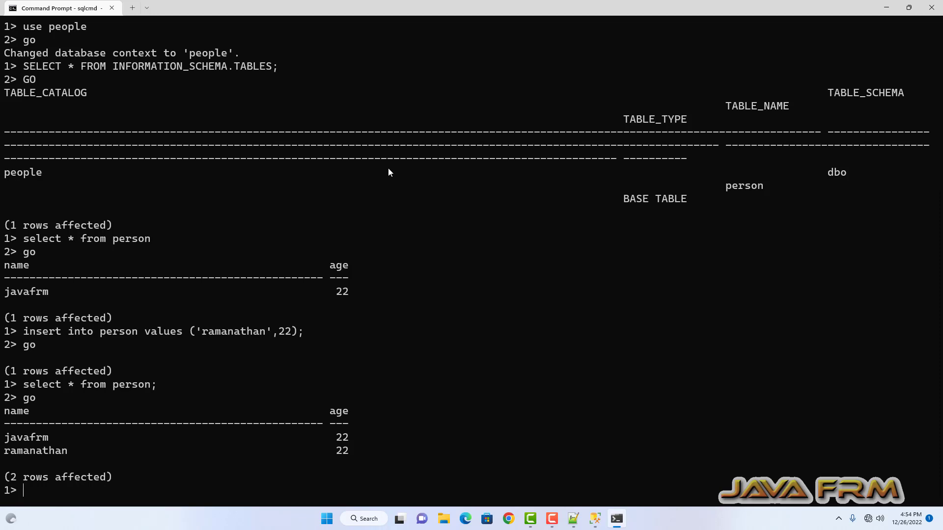
scroll(388, 168, "up", 6)
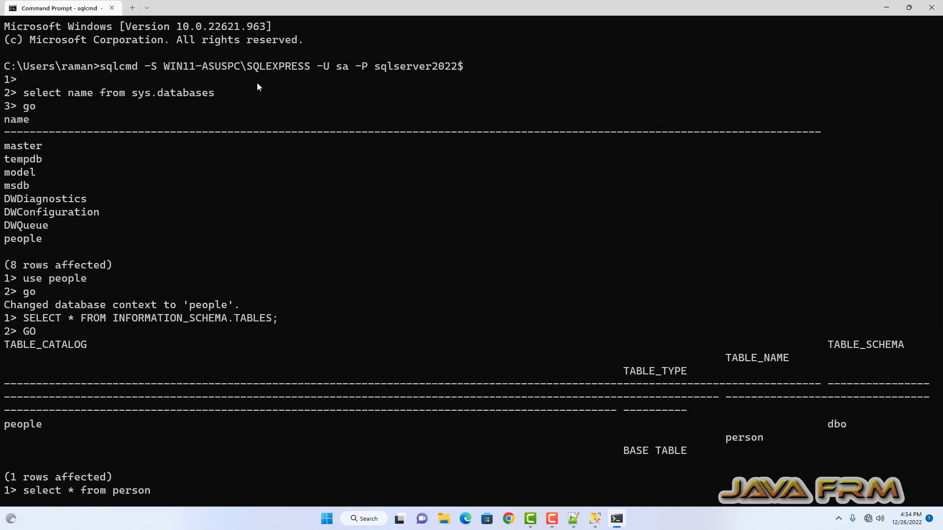
scroll(391, 165, "down", 6)
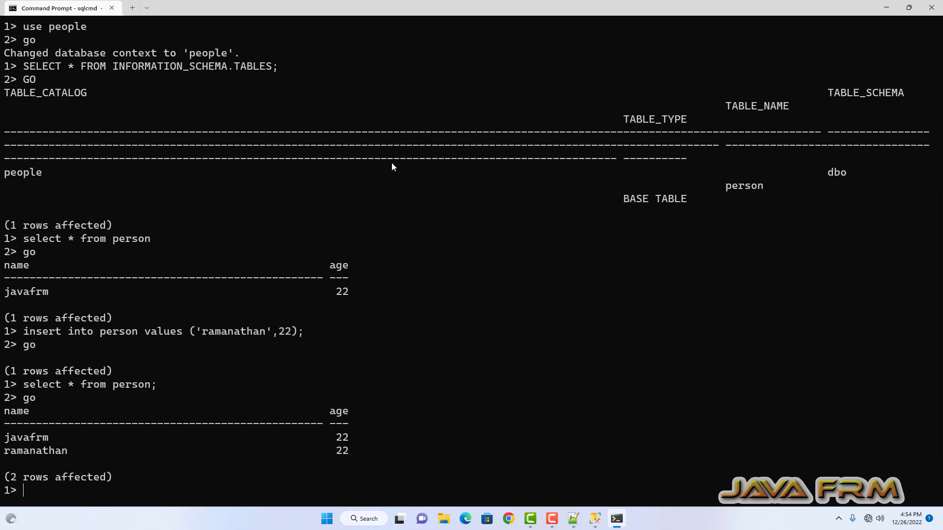
Step: Exit the sqlcmd session and close Command Prompt
type("exit")
key("Return")
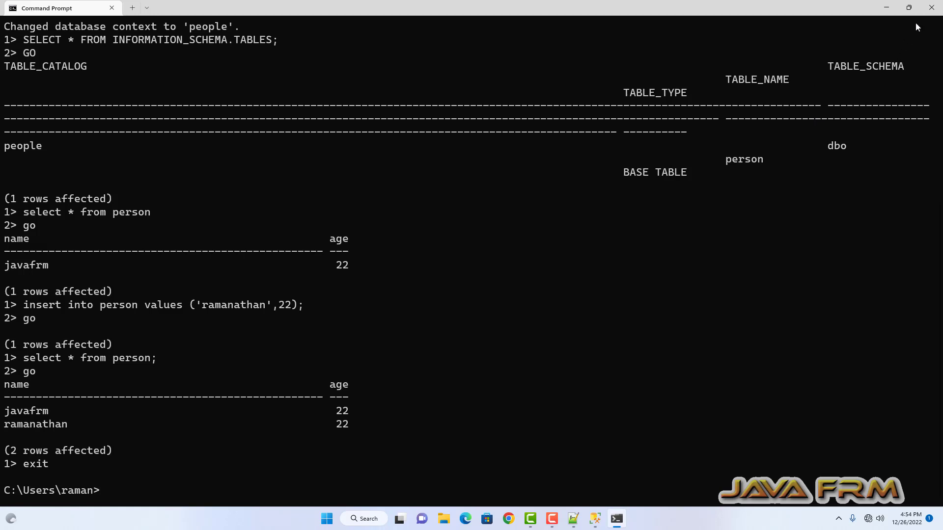
left_click(932, 12)
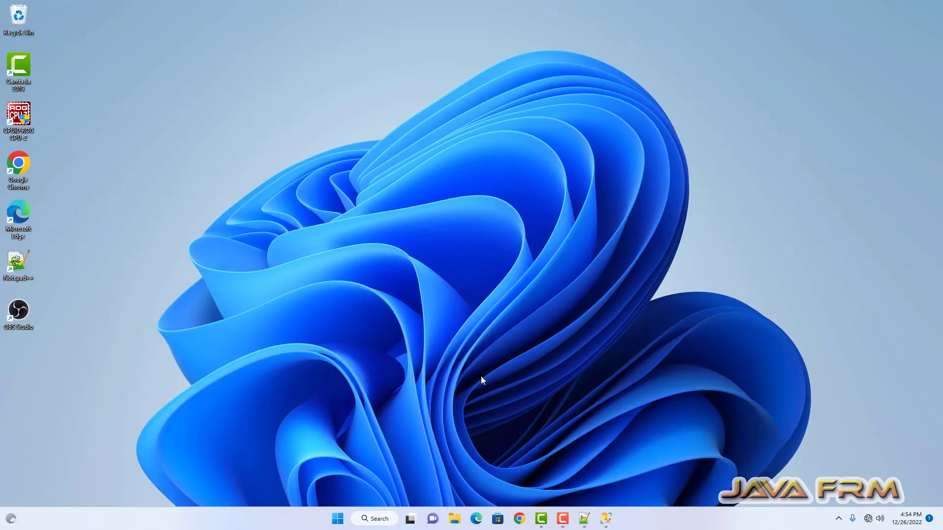
Step: Open Azure Data Studio and delete the saved WIN11-ASUSPC server connection
left_click(337, 518)
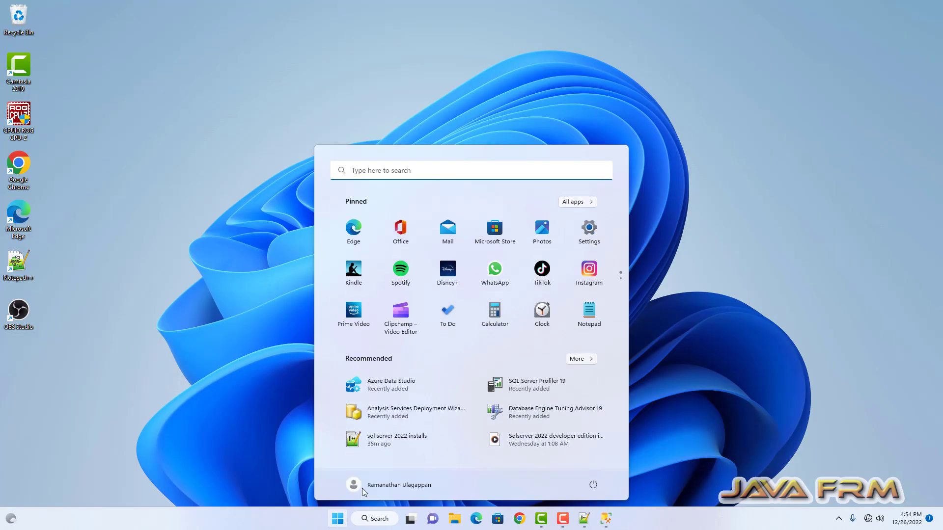
left_click(384, 388)
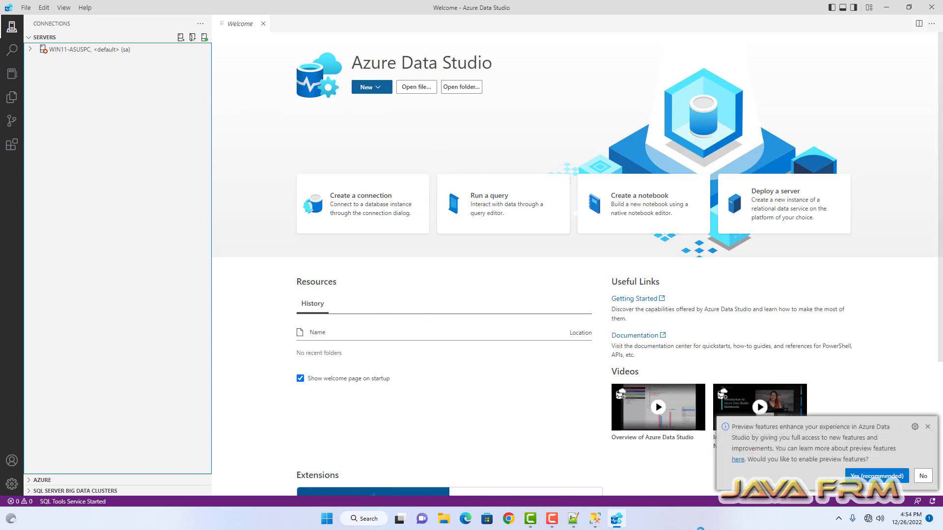
right_click(96, 51)
left_click(145, 118)
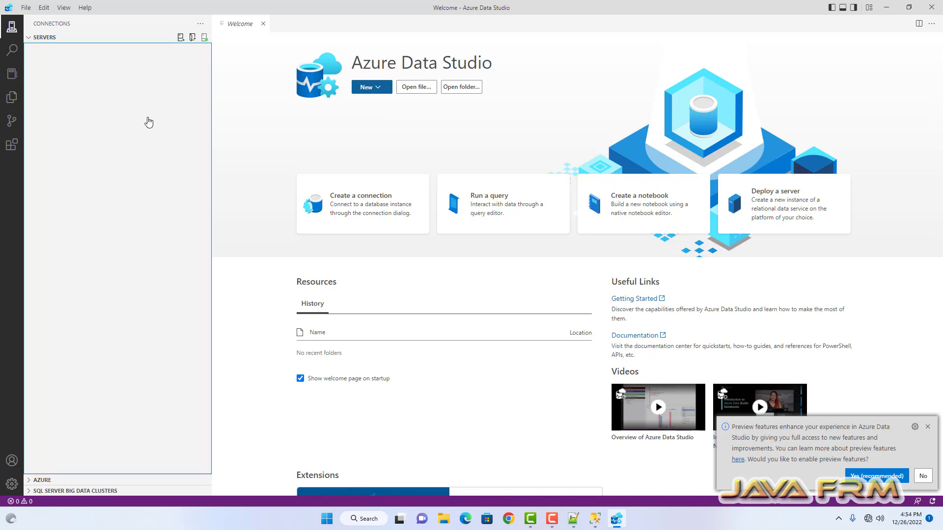
Step: Start a new connection, dismiss the preview features notification, and choose Microsoft SQL Server as the connection type
left_click(383, 91)
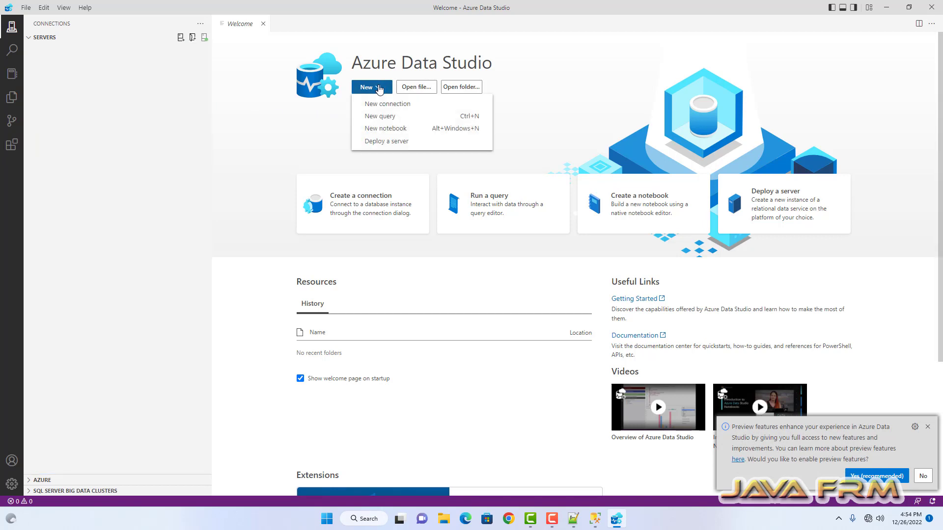
left_click(413, 105)
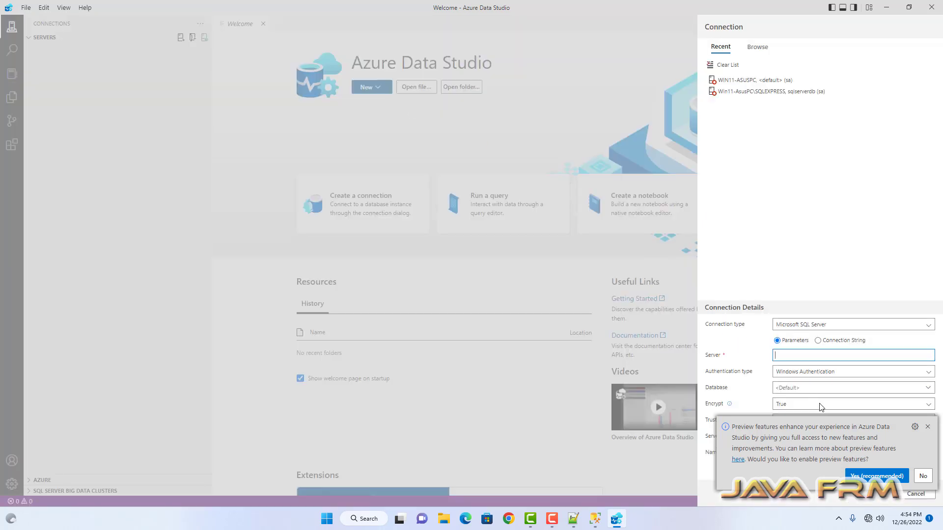
left_click(927, 426)
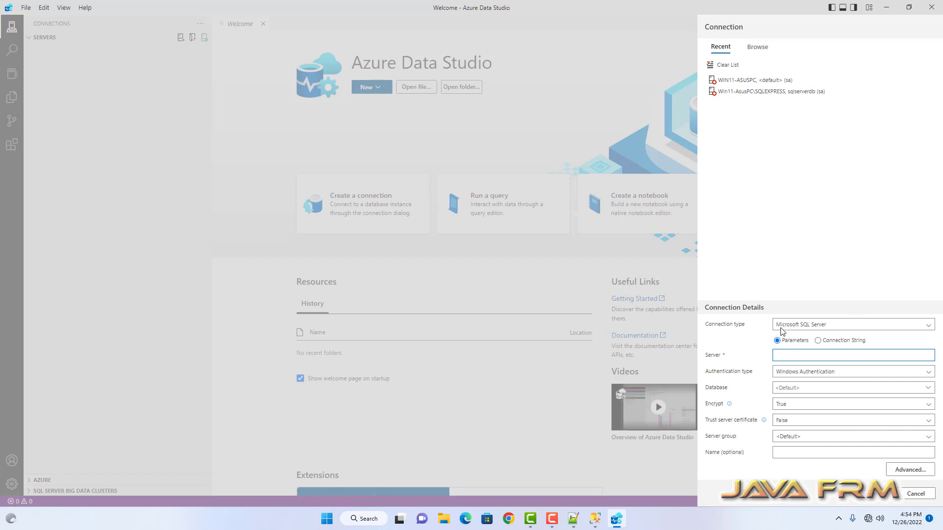
left_click(927, 328)
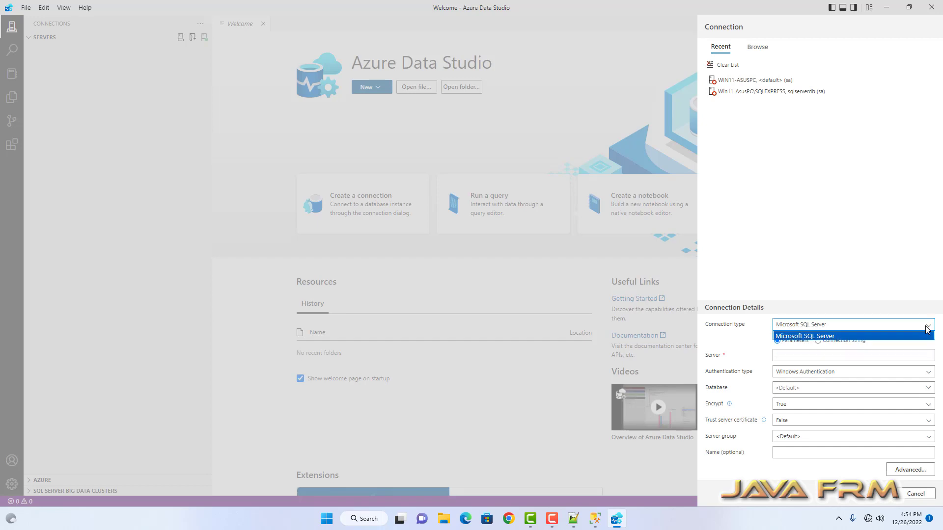
left_click(894, 338)
Step: Switch to SQL Server Management Studio and copy the full server name from the connected SQLEXPRESS server's properties
left_click(785, 358)
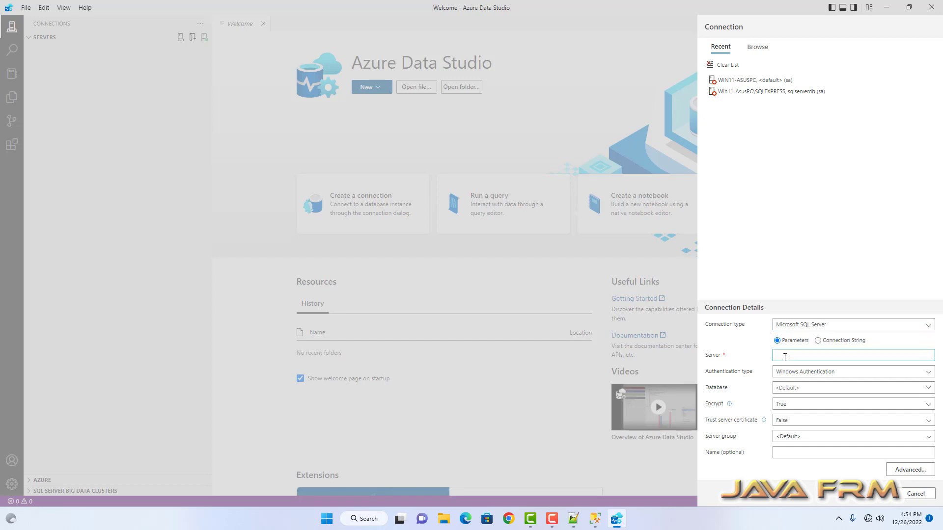
left_click(595, 519)
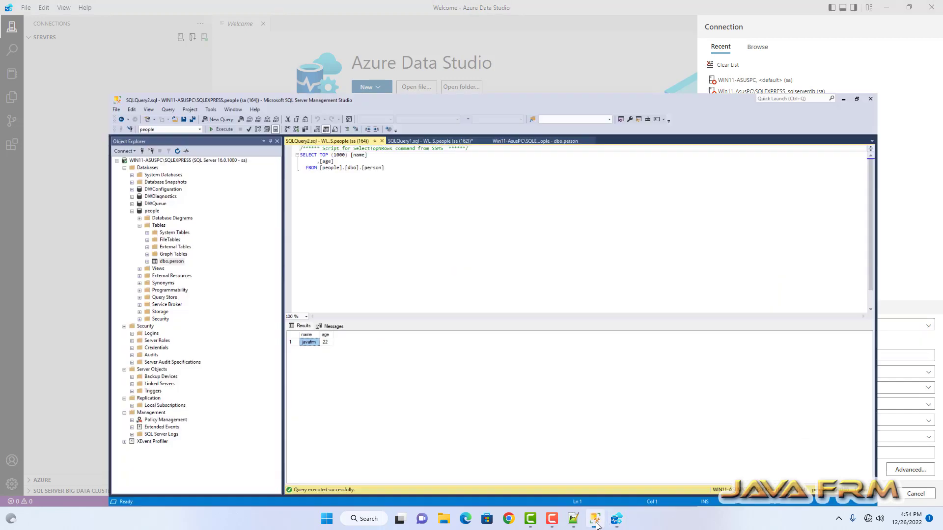
right_click(57, 82)
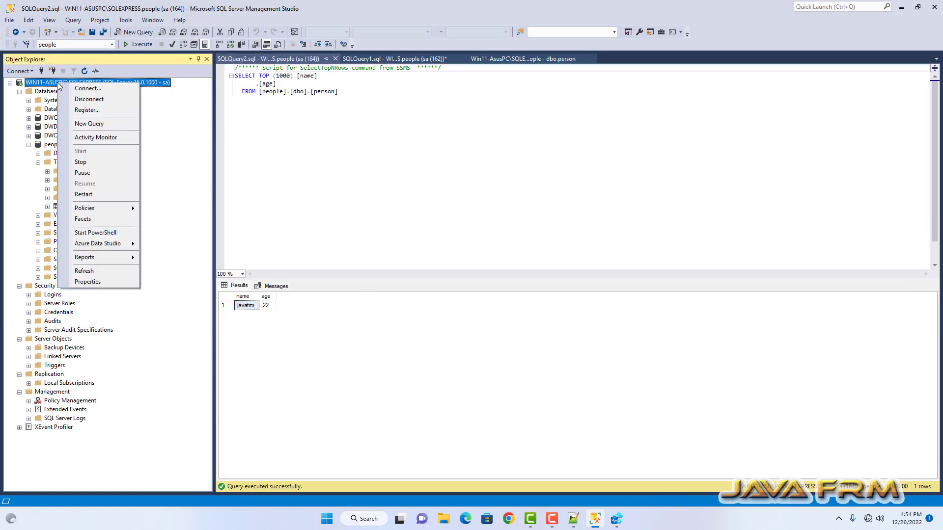
left_click(88, 282)
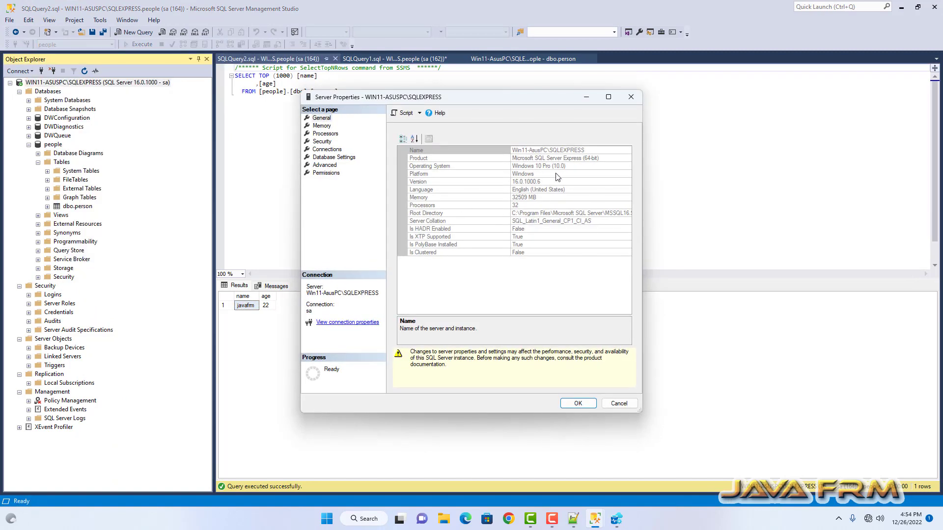
left_click(578, 150)
left_click_drag(591, 151, 511, 157)
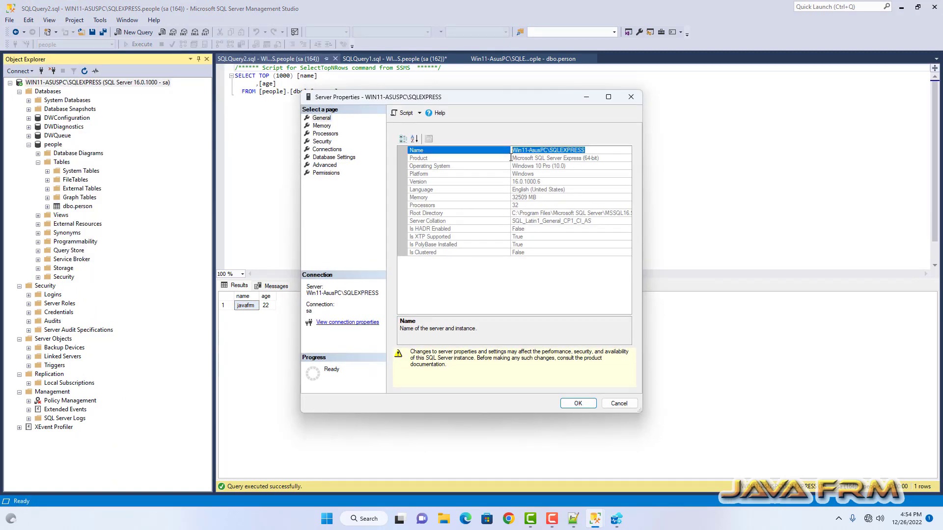
right_click(542, 151)
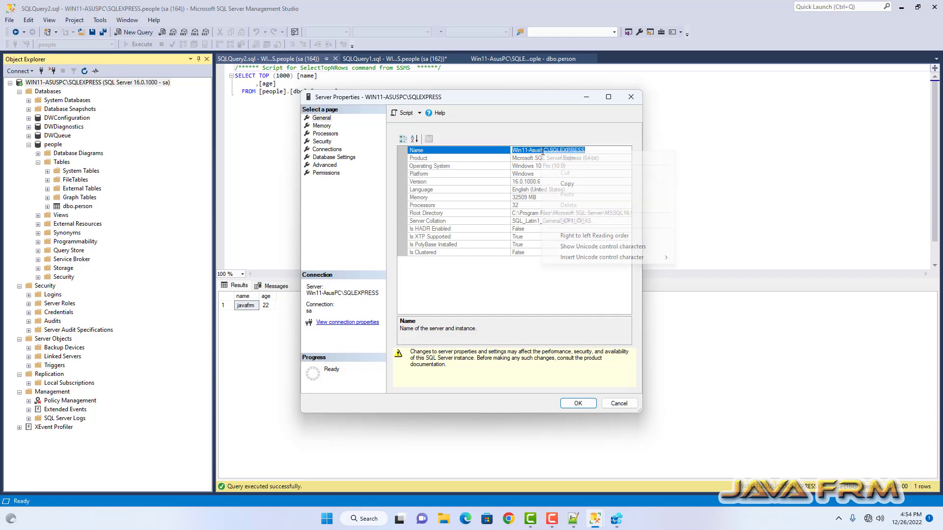
left_click(577, 184)
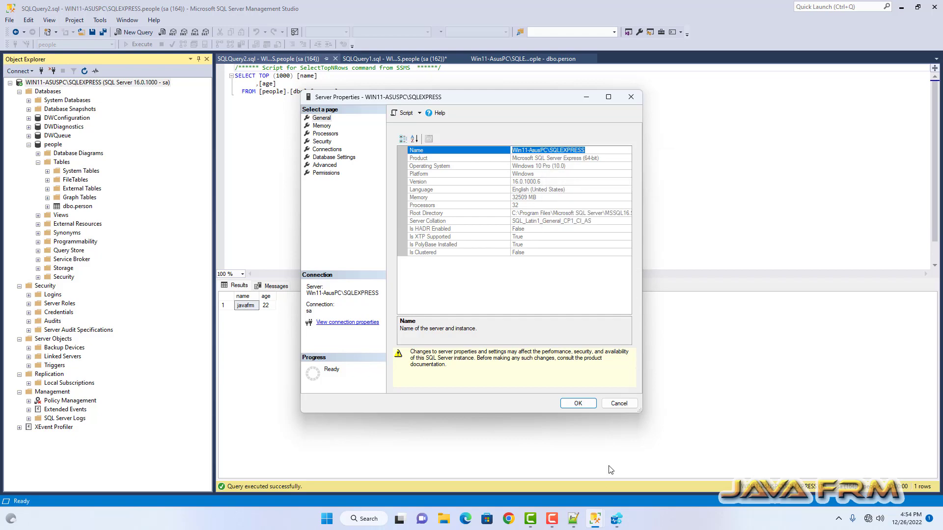
Step: Return to Azure Data Studio and paste the copied name Win11-AsusPC\SQLEXPRESS as the connection's server
left_click(616, 519)
right_click(785, 356)
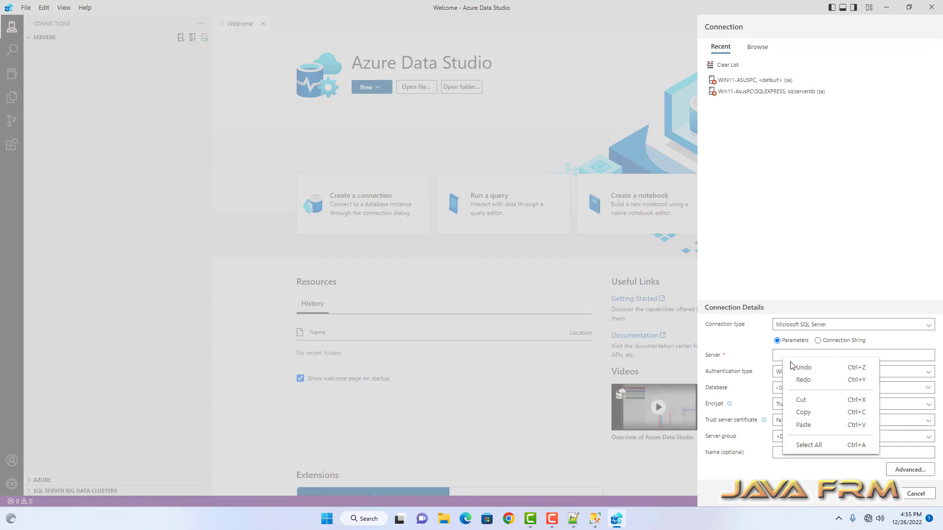
left_click(811, 427)
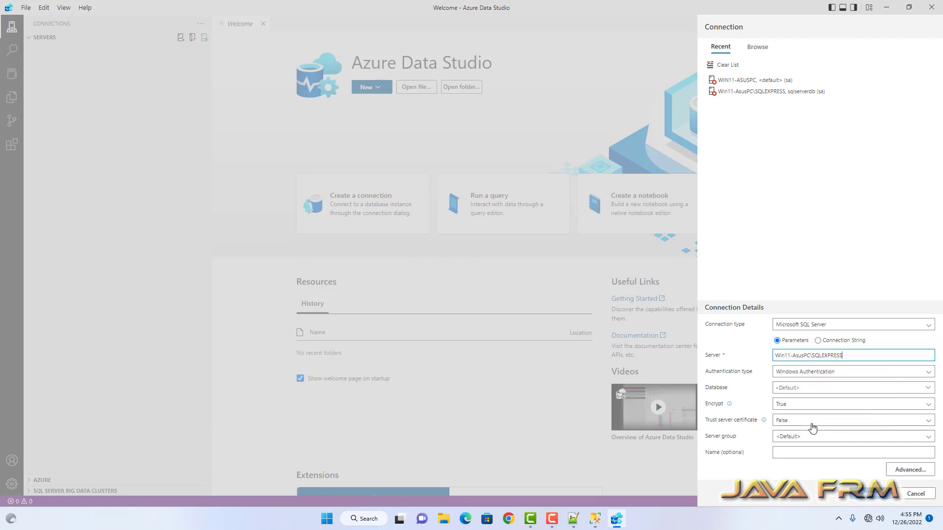
Step: Set the authentication type to SQL Login and enter the user name sa with the account password
left_click(928, 375)
left_click(791, 383)
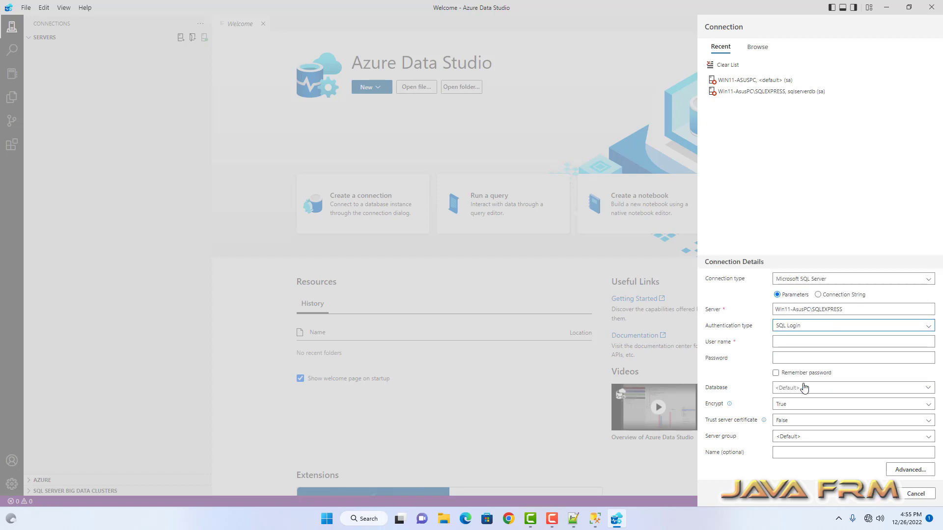
left_click(786, 340)
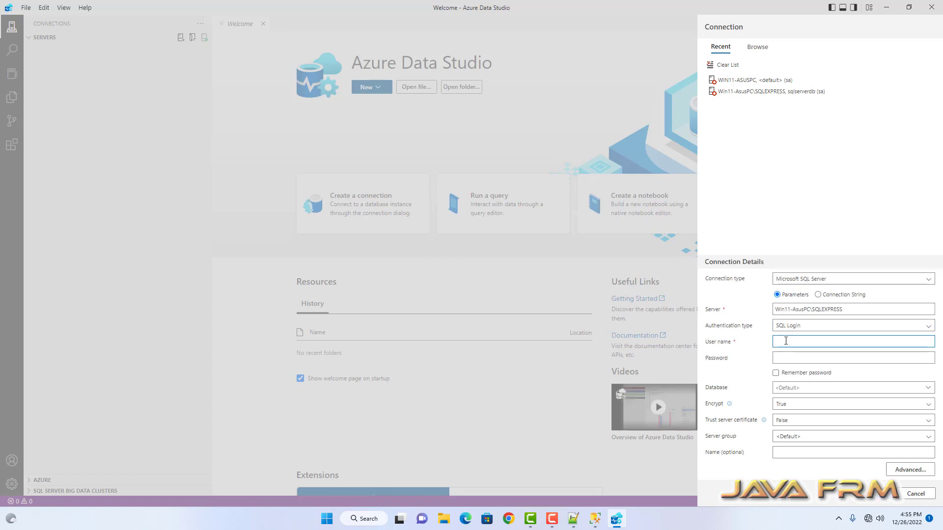
type("sa")
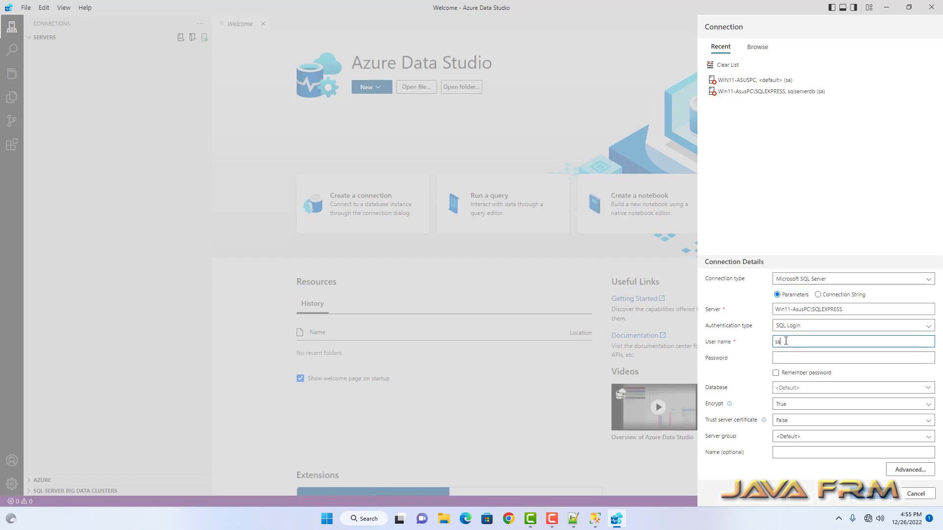
key("Tab")
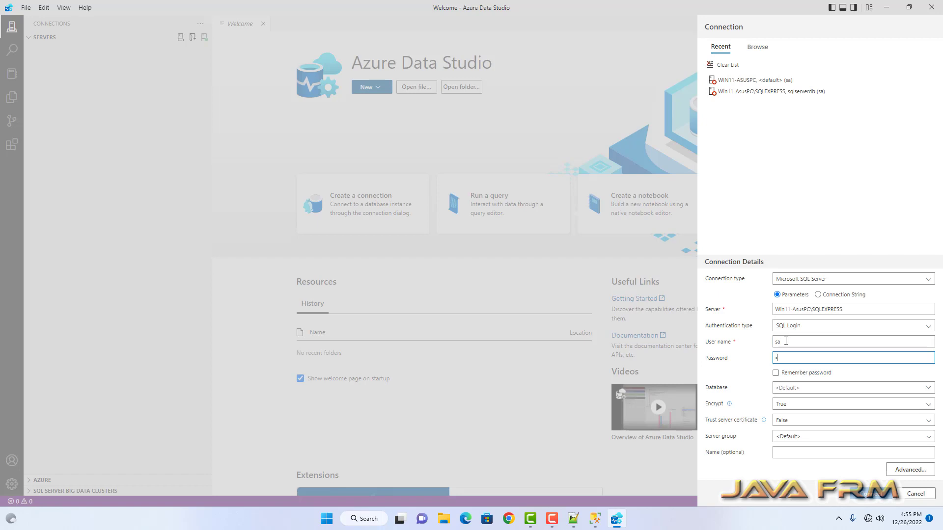
type("••••")
Step: Keep the <Default> database, set Trust server certificate to True, and connect to the server
left_click(929, 389)
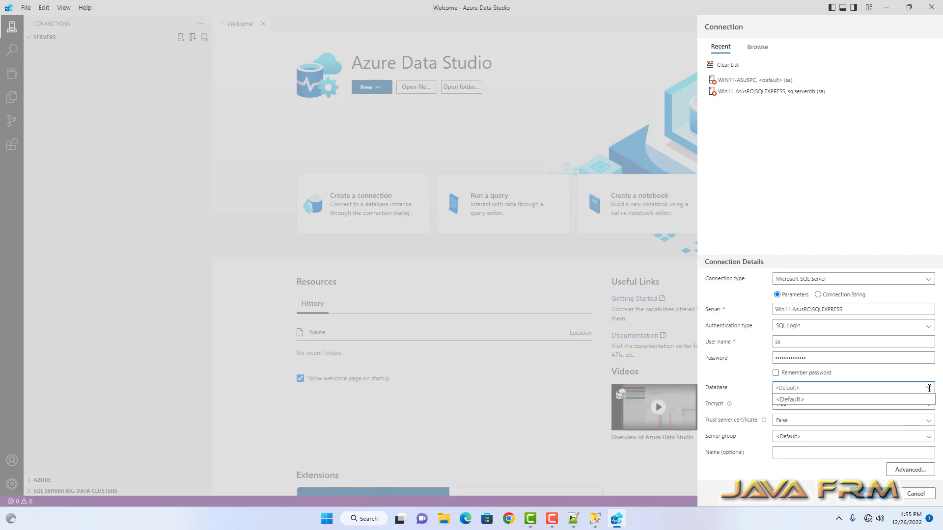
left_click(796, 400)
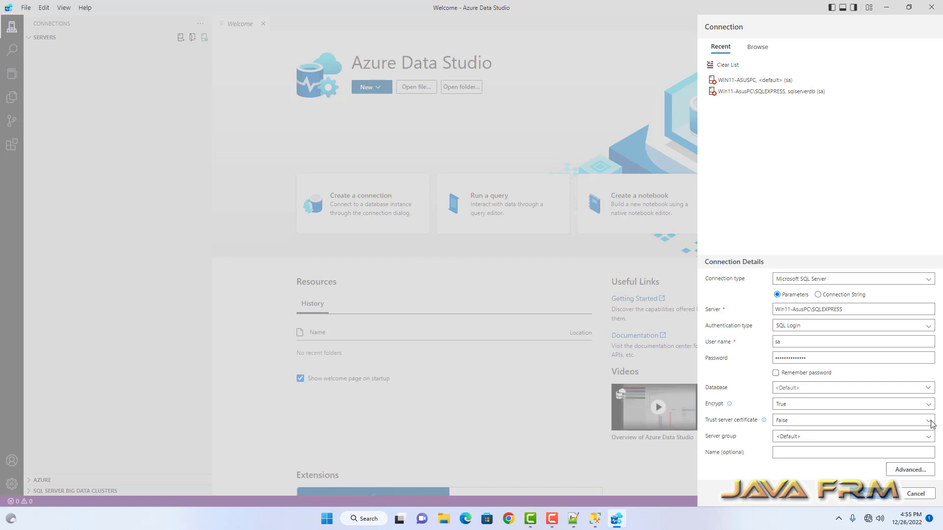
left_click(931, 421)
left_click(790, 433)
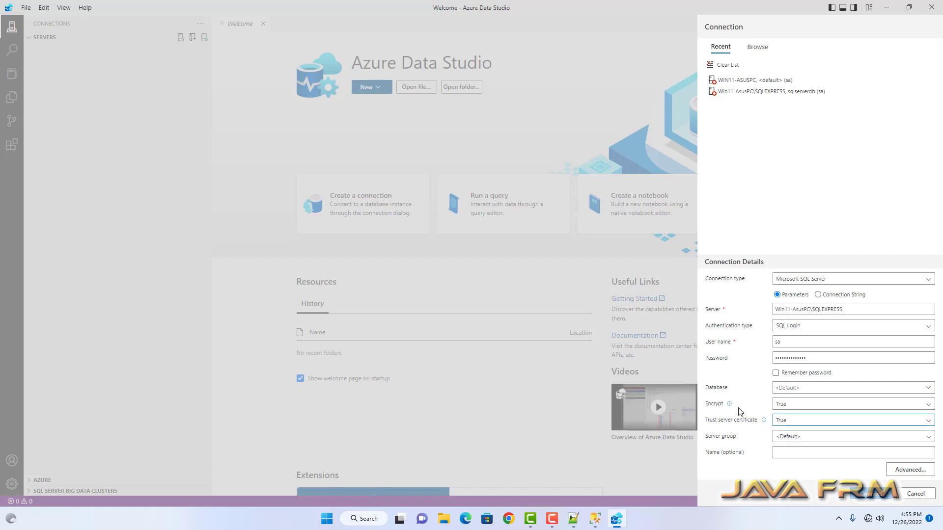
left_click(876, 497)
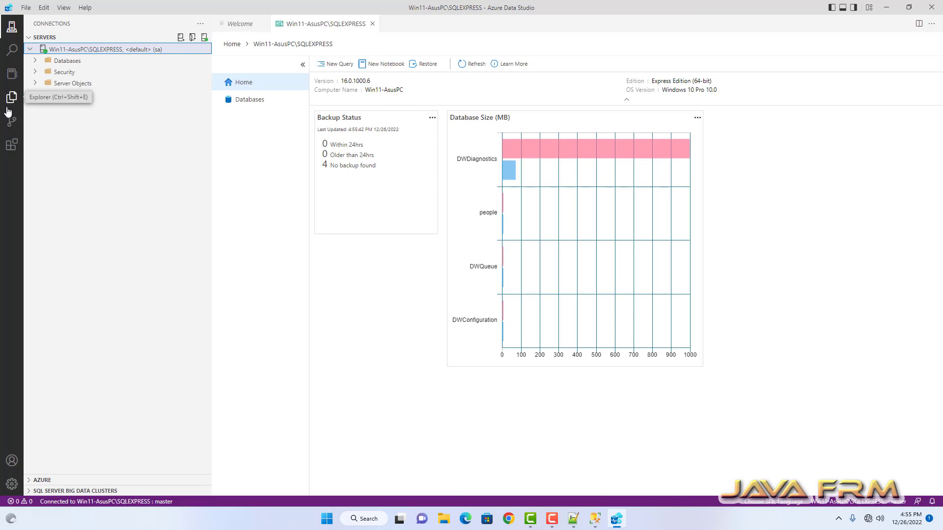
Step: Browse to the people database's dbo.person table and run a Select Top 1000 query on it
left_click(37, 62)
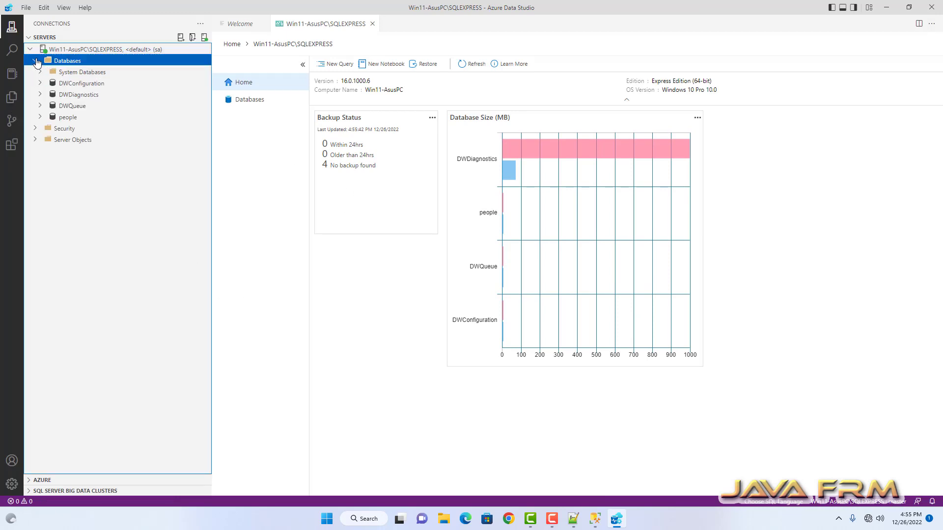
left_click(66, 119)
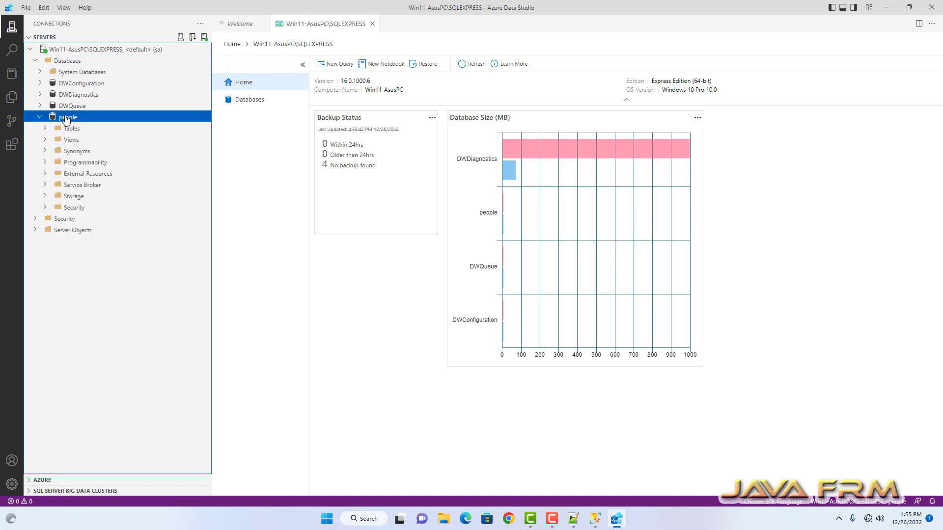
left_click(69, 128)
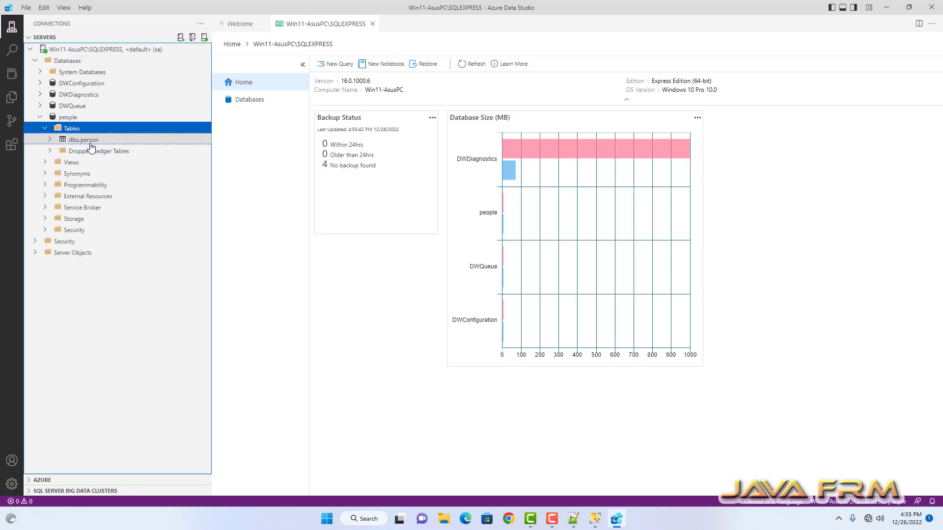
left_click(85, 141)
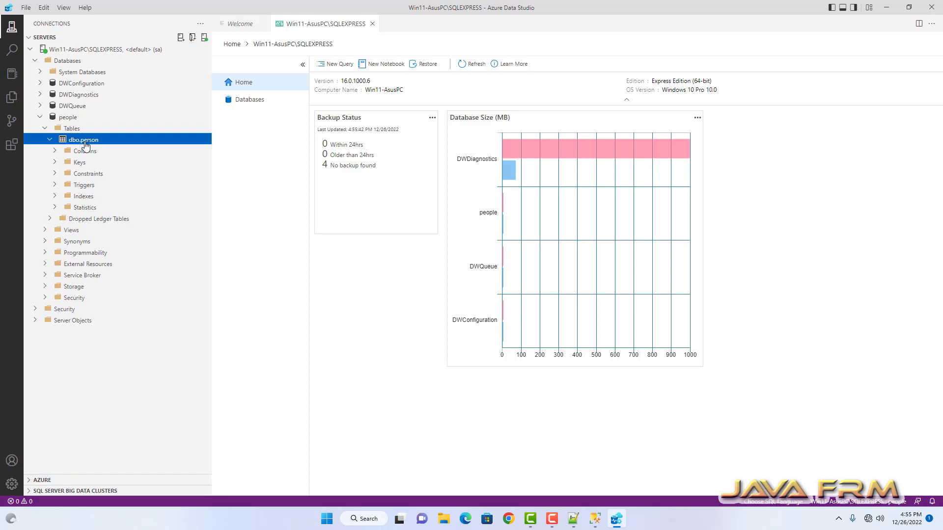
left_click(50, 140)
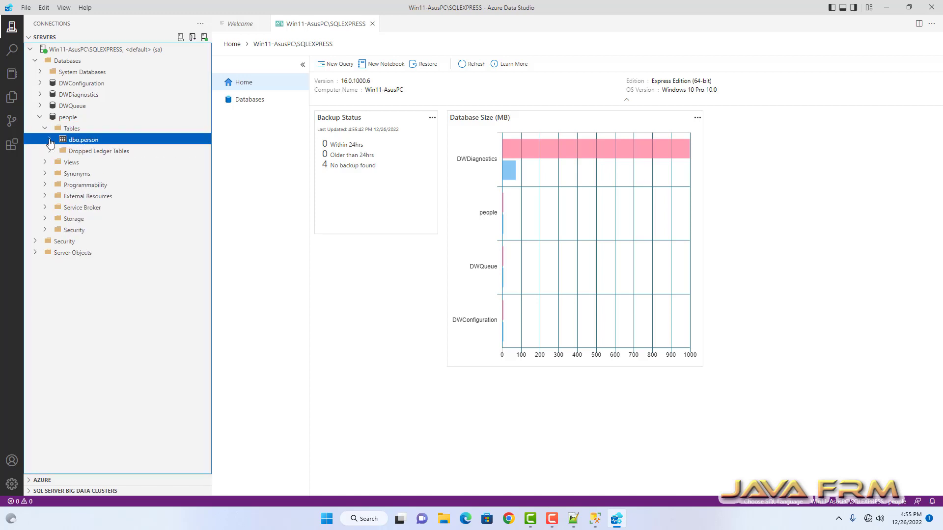
right_click(82, 143)
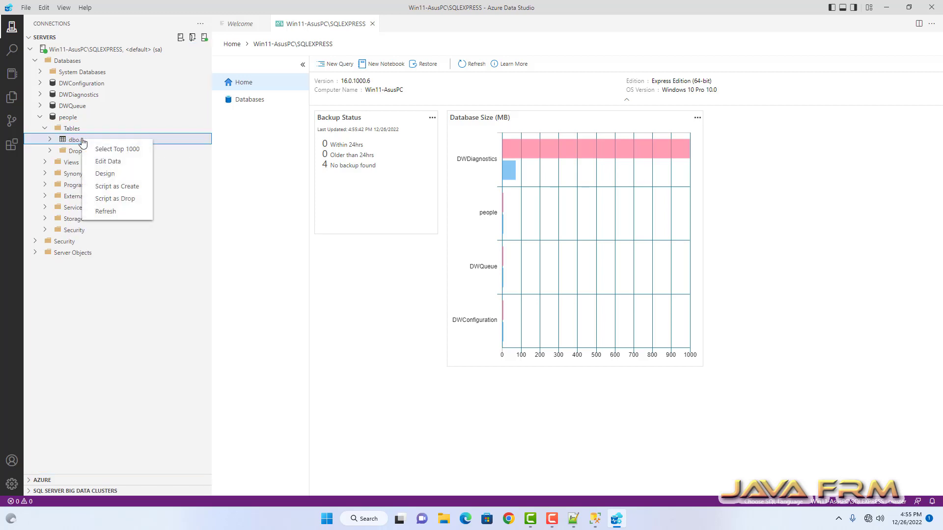
left_click(125, 149)
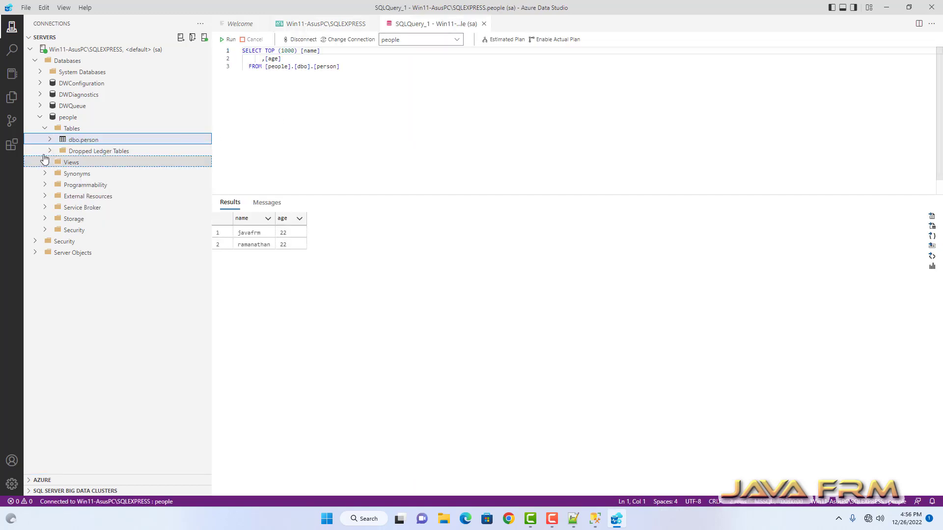
Step: Open dbo.person for data editing, add a third row with a person's name and age 21, and save
right_click(77, 143)
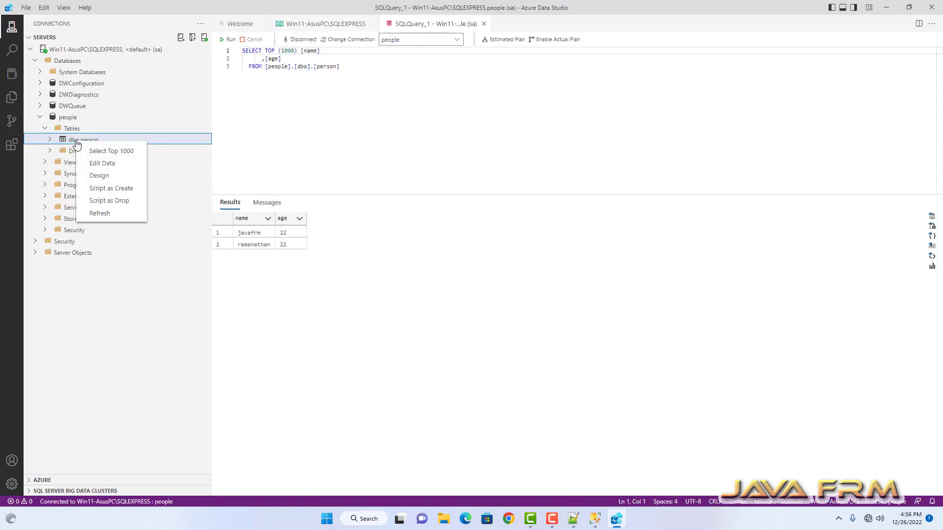
left_click(117, 164)
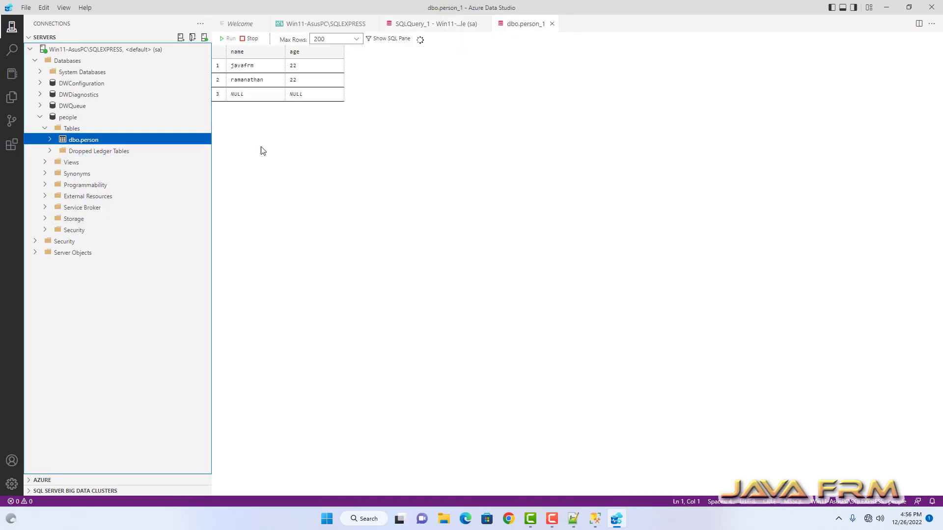
left_click(247, 95)
type("vaishnavi")
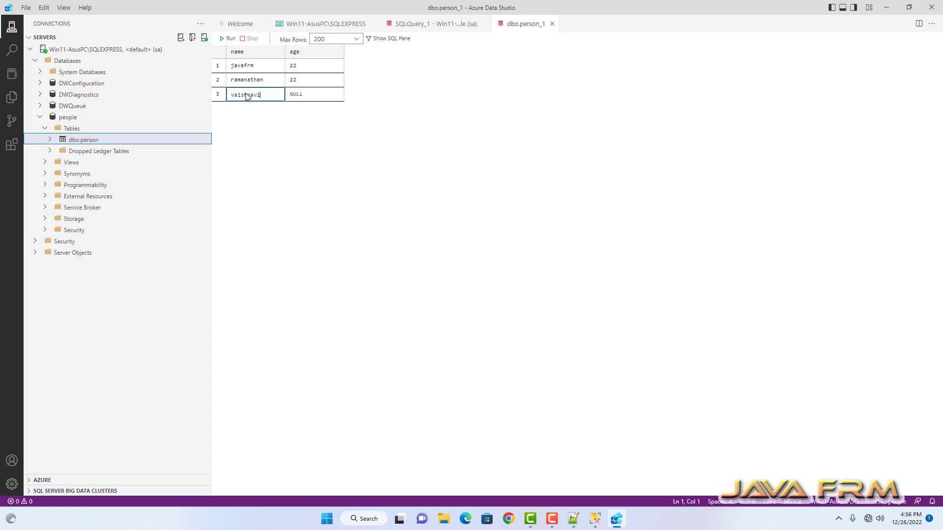
key("Return")
left_click(285, 96)
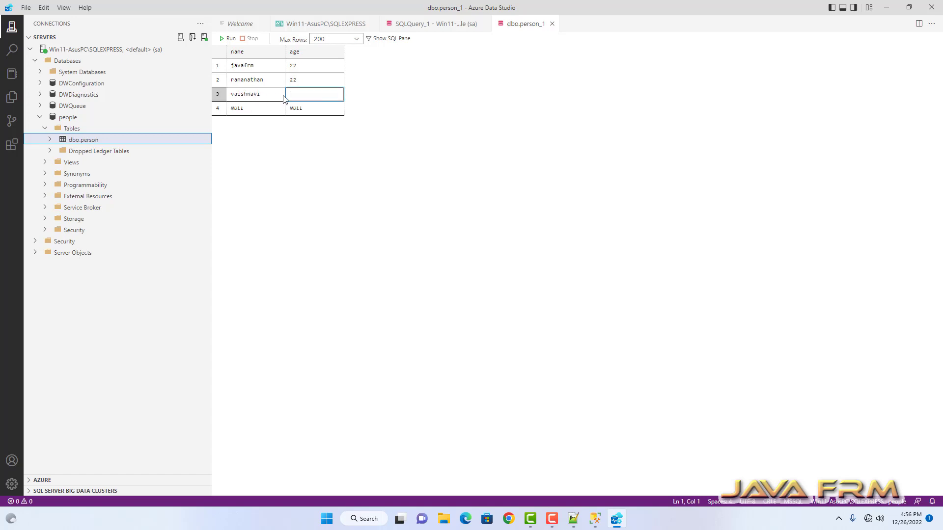
left_click(256, 109)
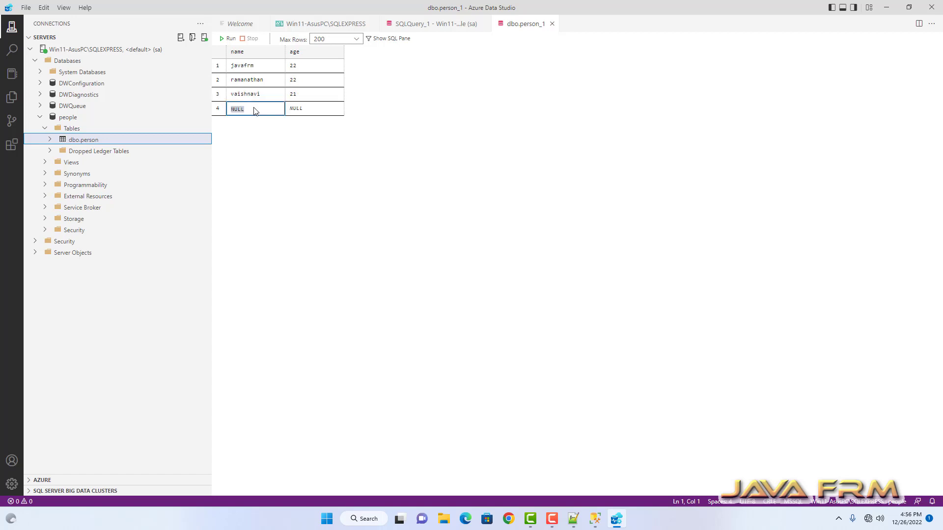
left_click(26, 8)
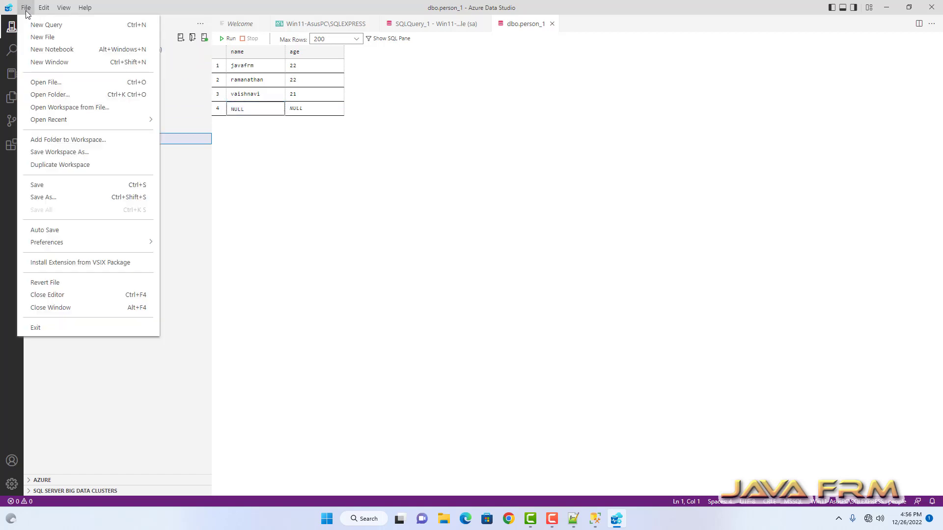
left_click(55, 186)
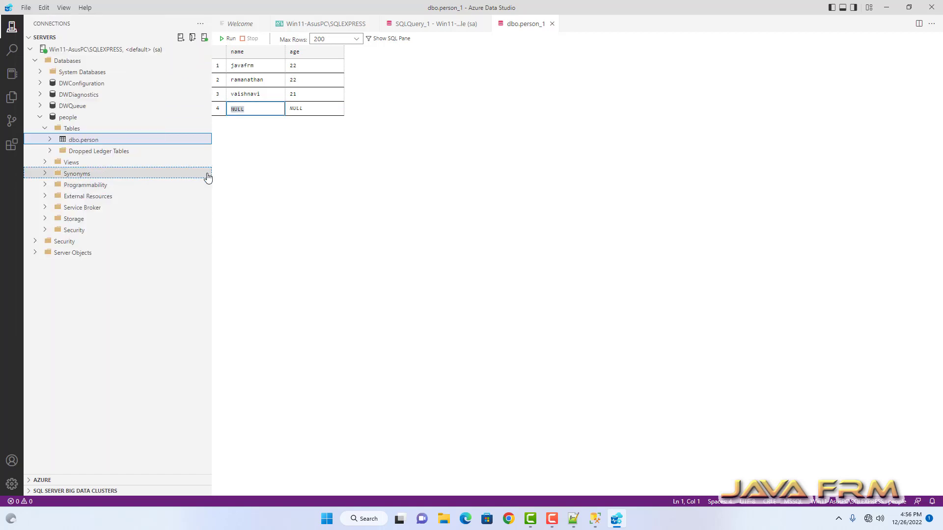
Step: Rerun the whole SELECT TOP (1000) query on the person table and close the dbo.person data editor
left_click(434, 23)
left_click_drag(351, 70, 242, 51)
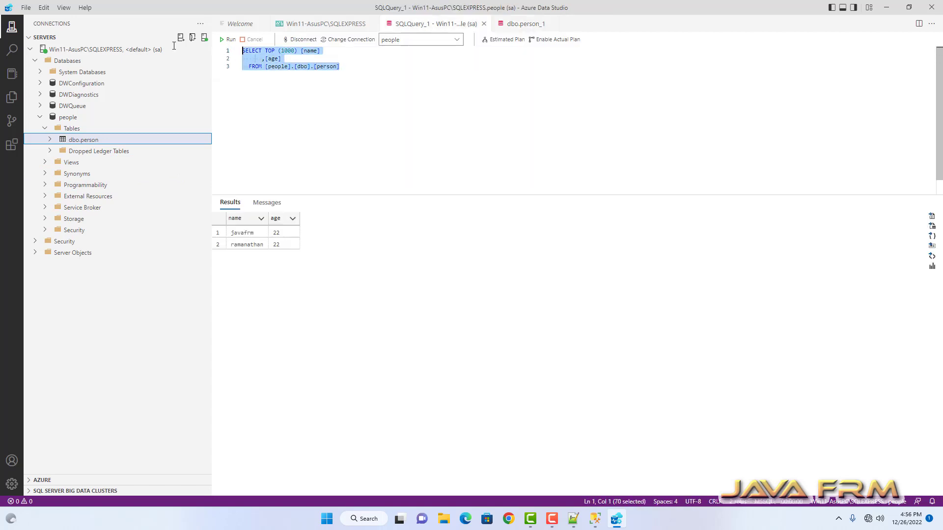
left_click(228, 40)
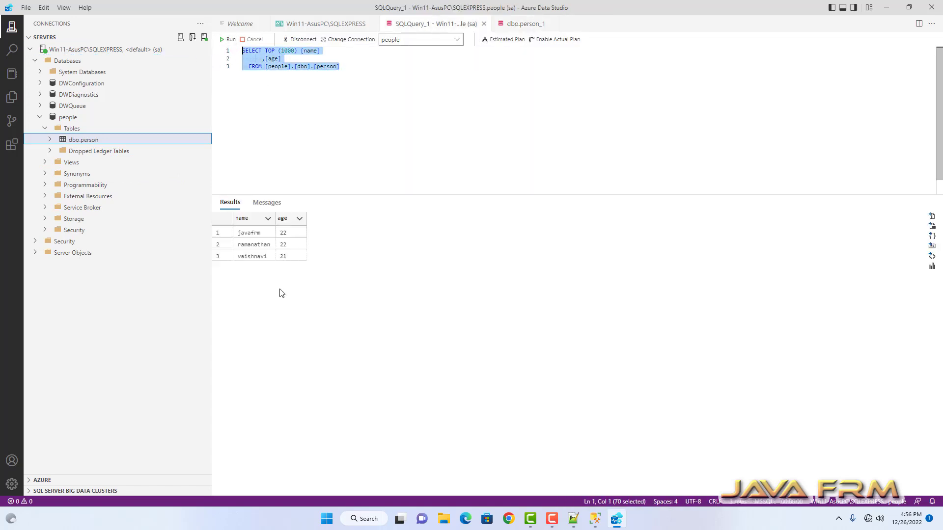
left_click(369, 119)
left_click(521, 25)
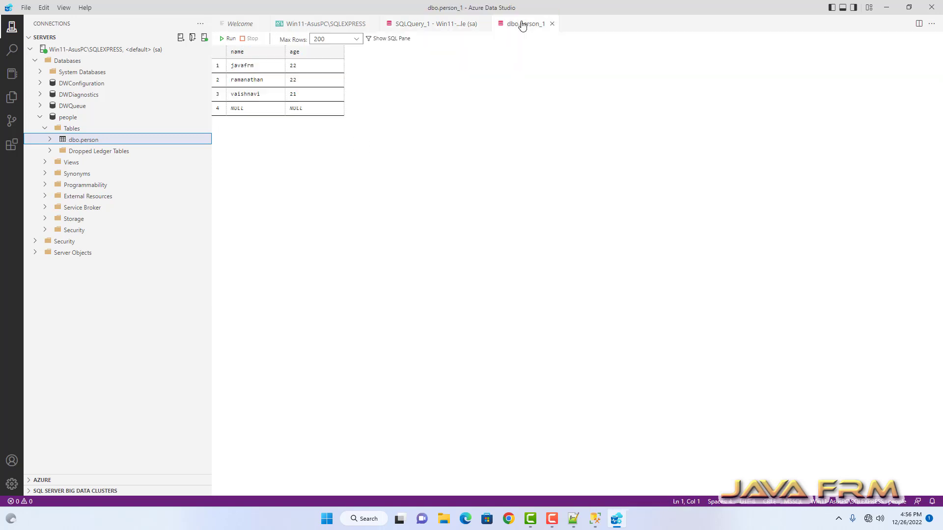
left_click(552, 24)
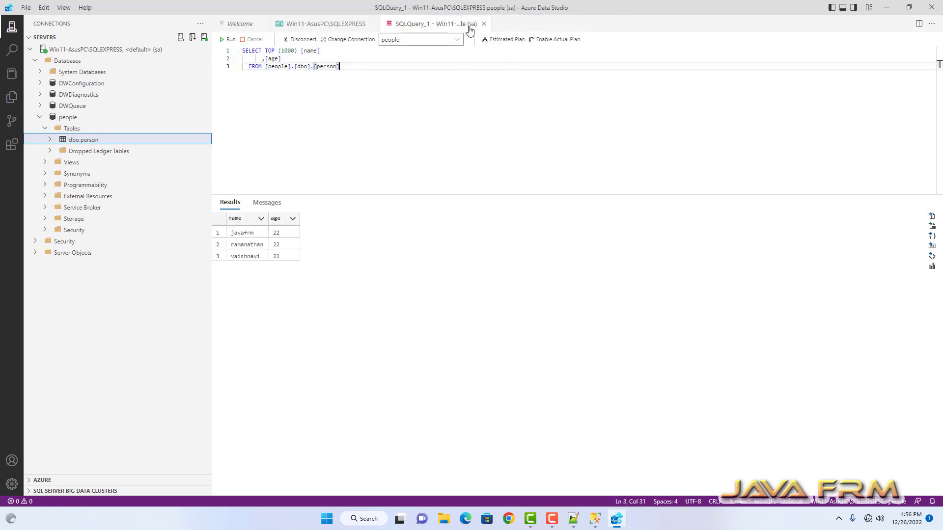
Step: Close the SQLQuery_1 query, review the database list in the server's dashboard, and close the dashboard
left_click(484, 23)
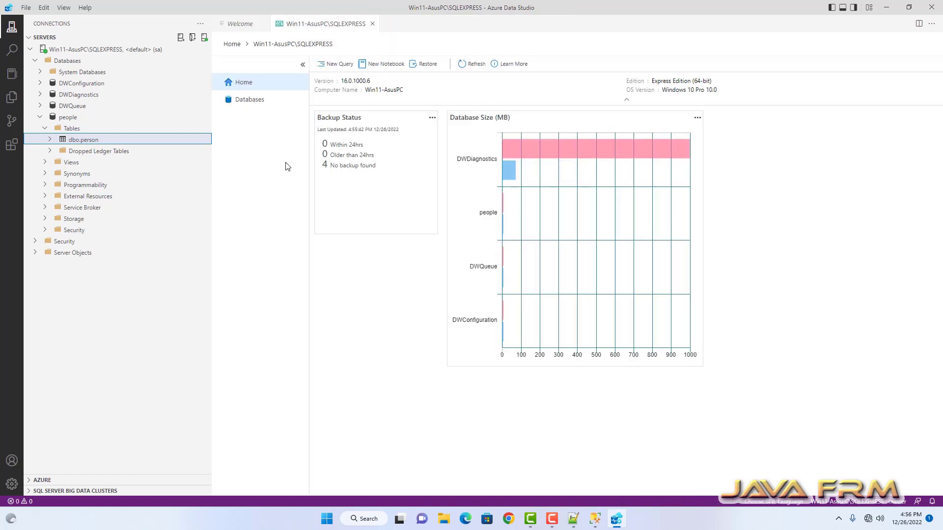
left_click(254, 100)
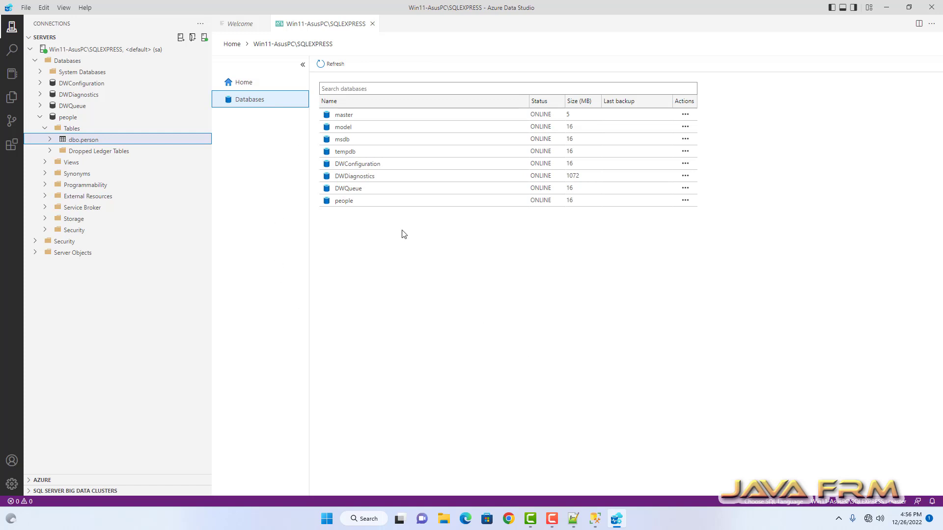
left_click(373, 24)
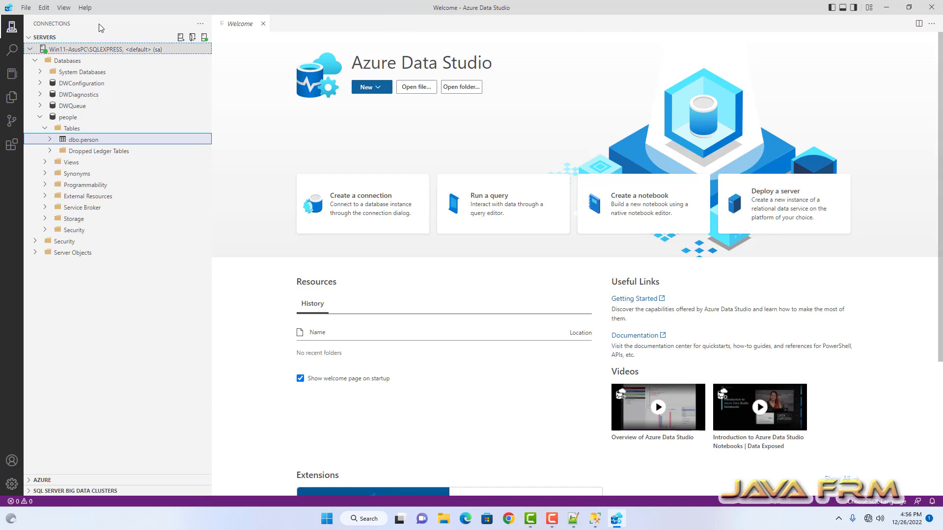
Step: Collapse the server's Databases folder, disconnect from Win11-AsusPC\SQLEXPRESS, and close Azure Data Studio
left_click(61, 61)
left_click(34, 60)
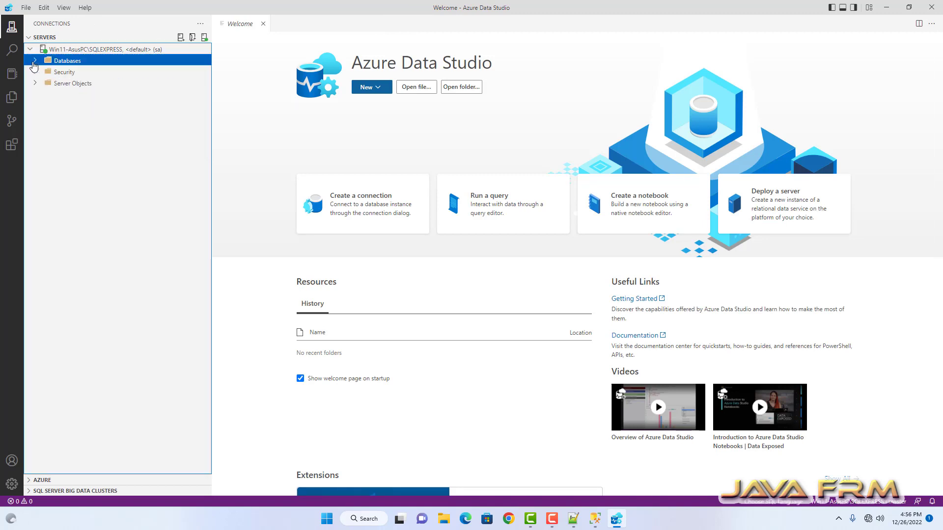
right_click(81, 50)
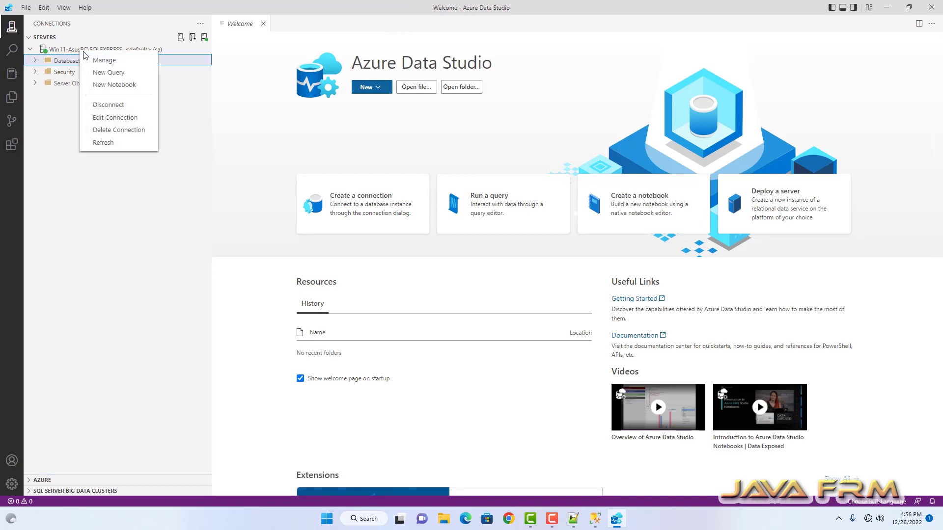
left_click(117, 105)
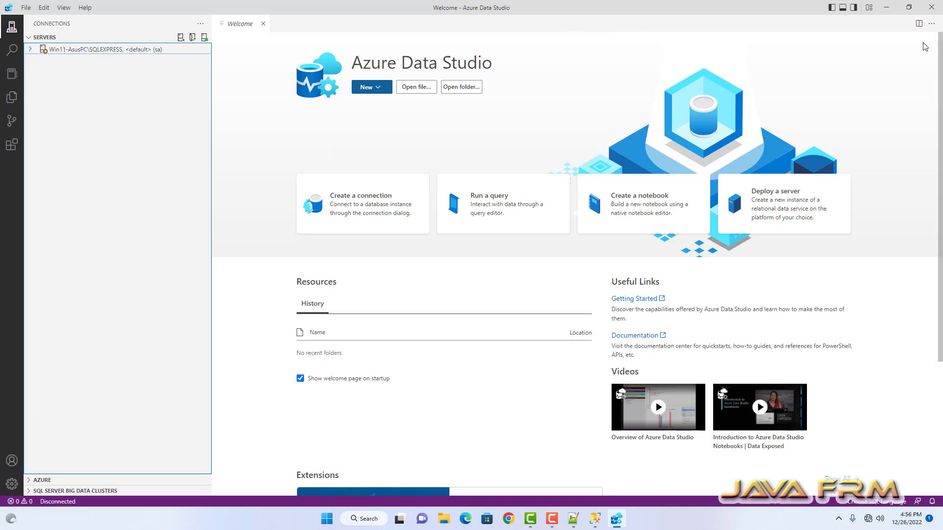
left_click(932, 10)
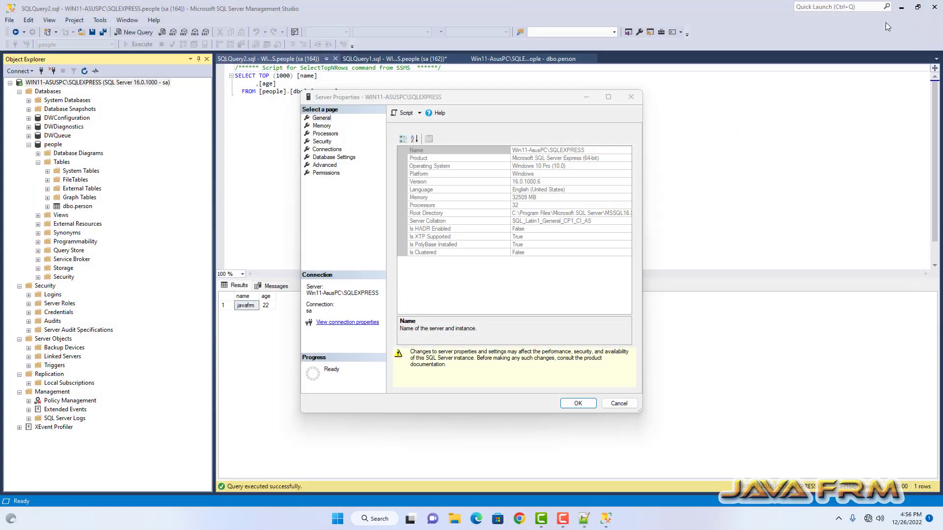
Step: Dismiss the Server Properties dialog, disconnect the WIN11-ASUSPC\SQLEXPRESS server in Object Explorer, and close SQL Server Management Studio
left_click(631, 97)
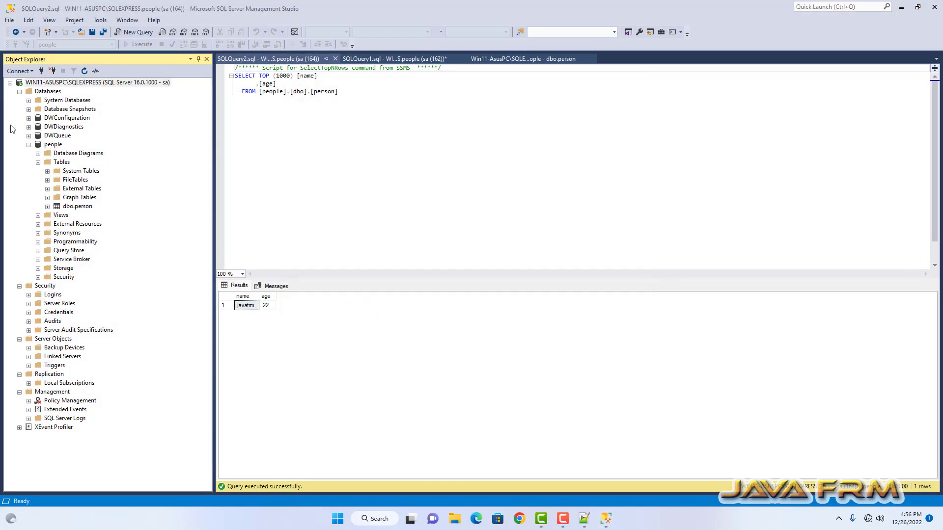
left_click(10, 83)
right_click(11, 85)
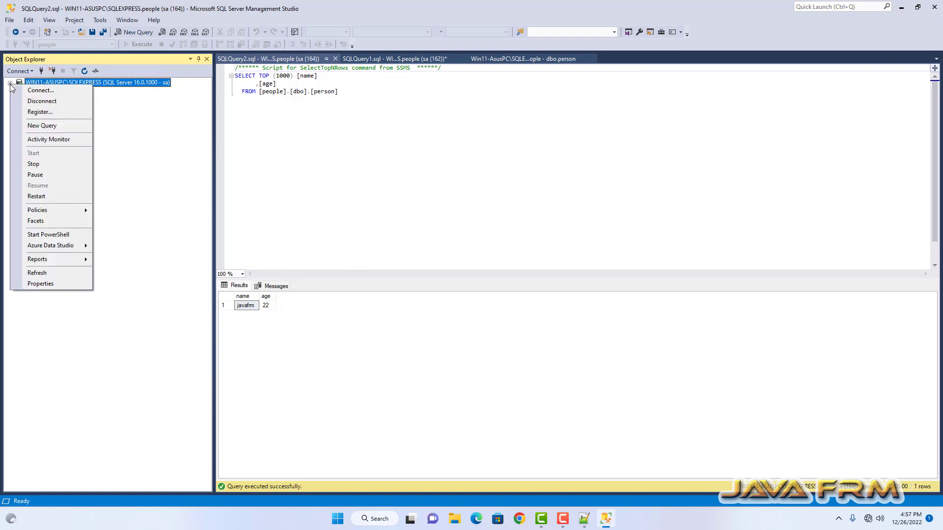
left_click(35, 102)
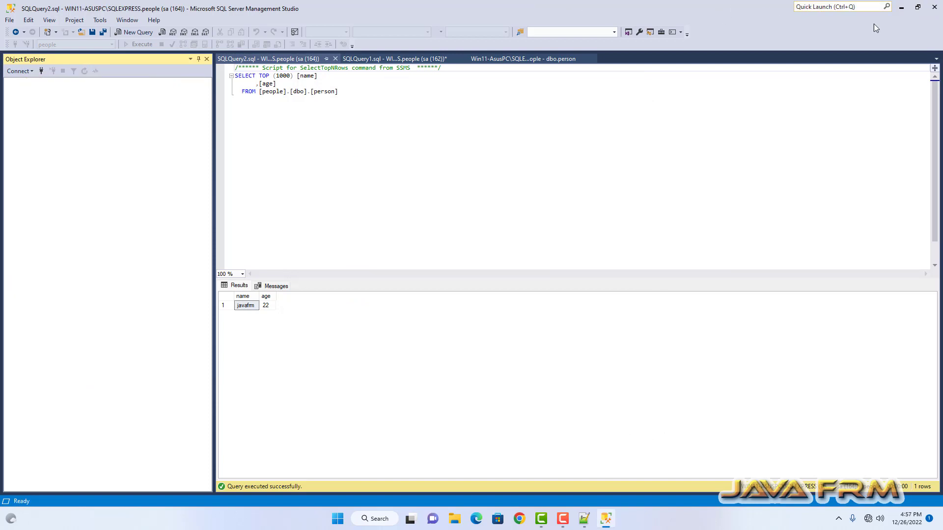
left_click(933, 8)
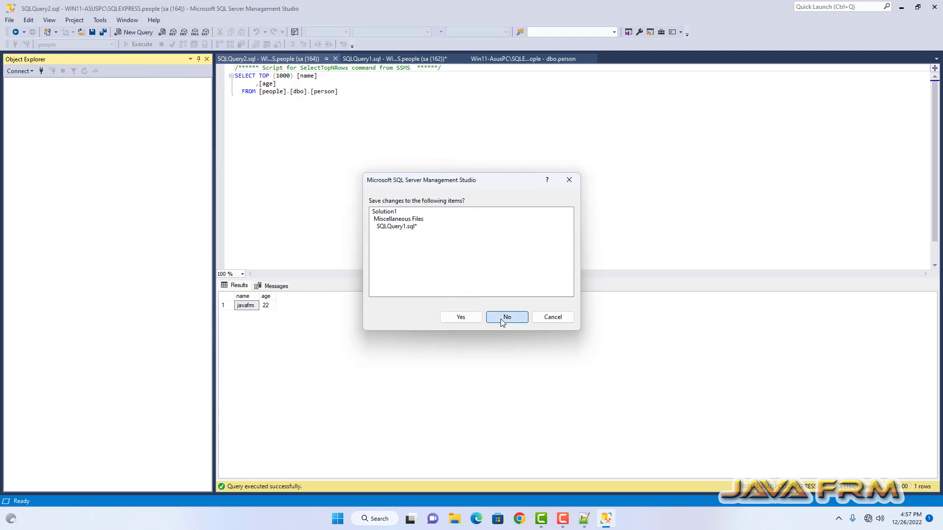